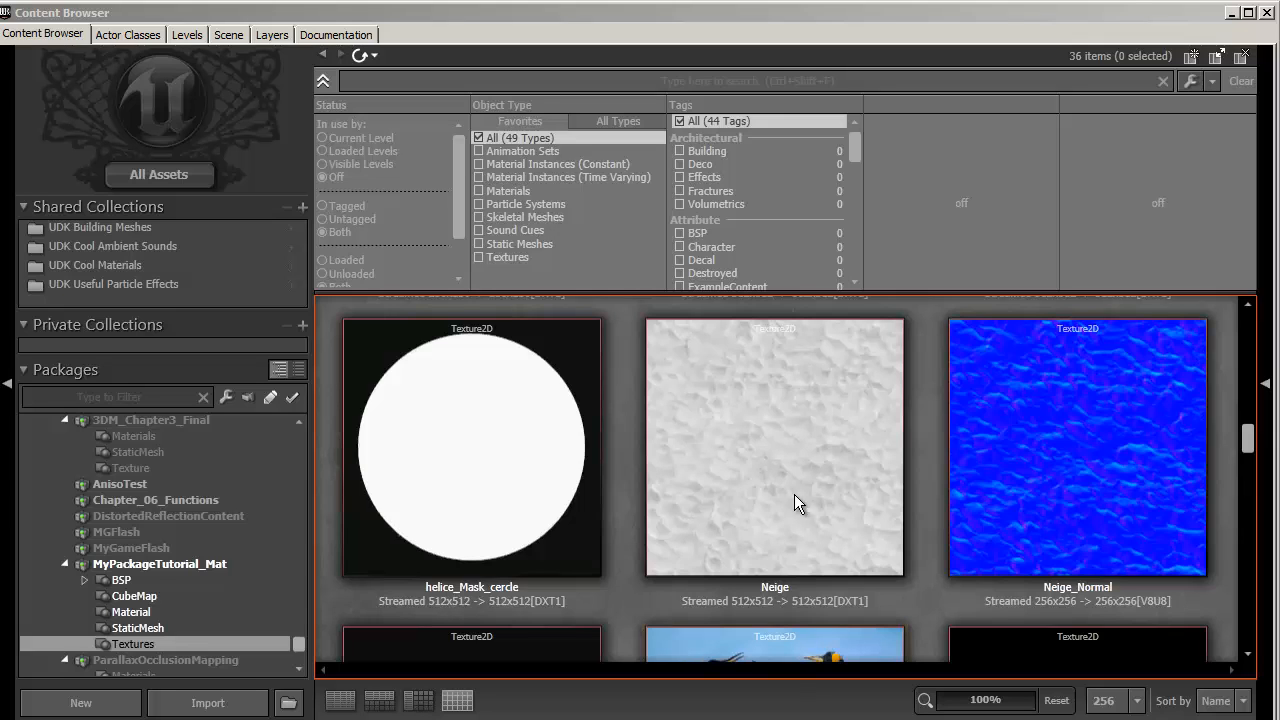
Step: Look over the Neige and Neige_Normal textures and open the Neige material of MyPackageTutorial_Mat for editing
click(752, 418)
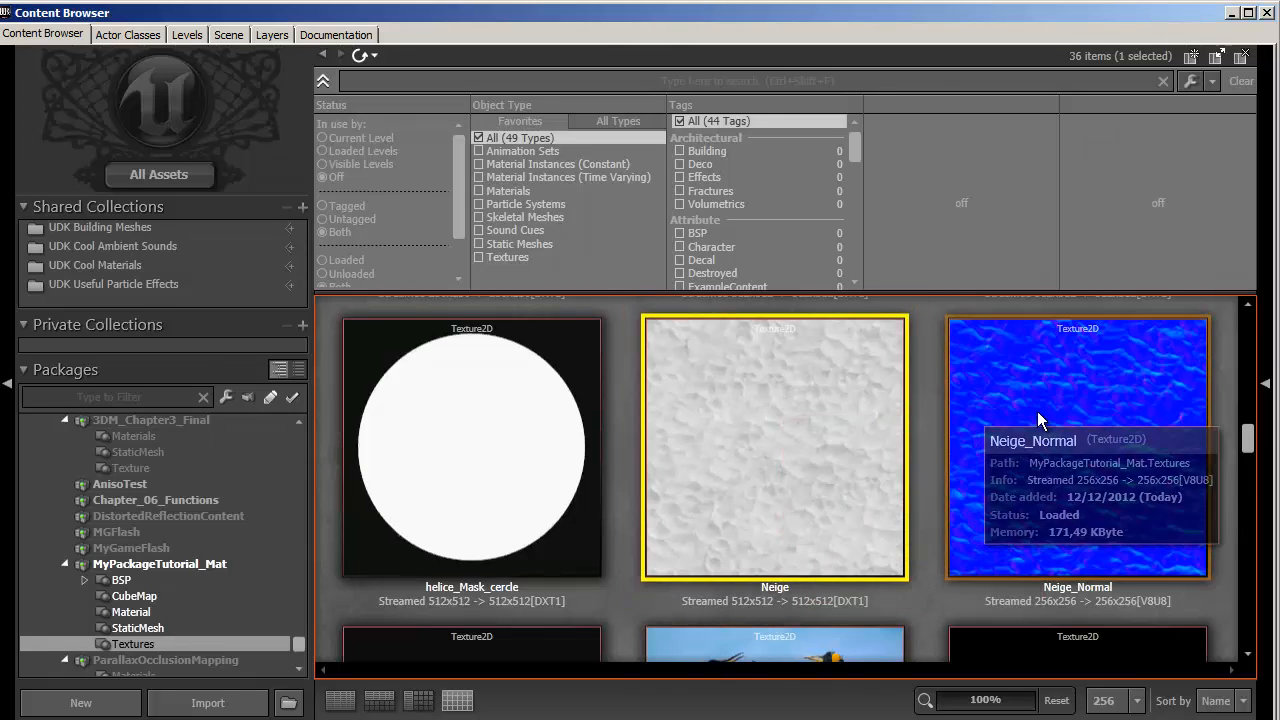
click(1080, 422)
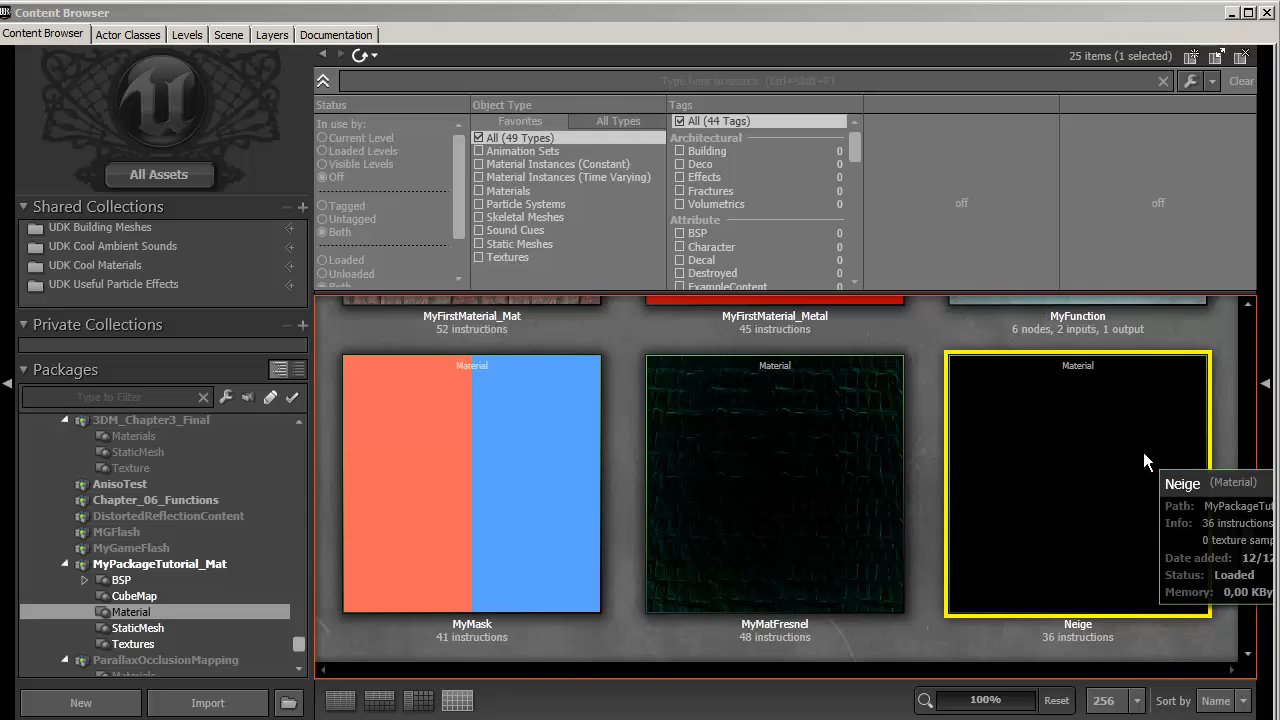
double_click(1116, 506)
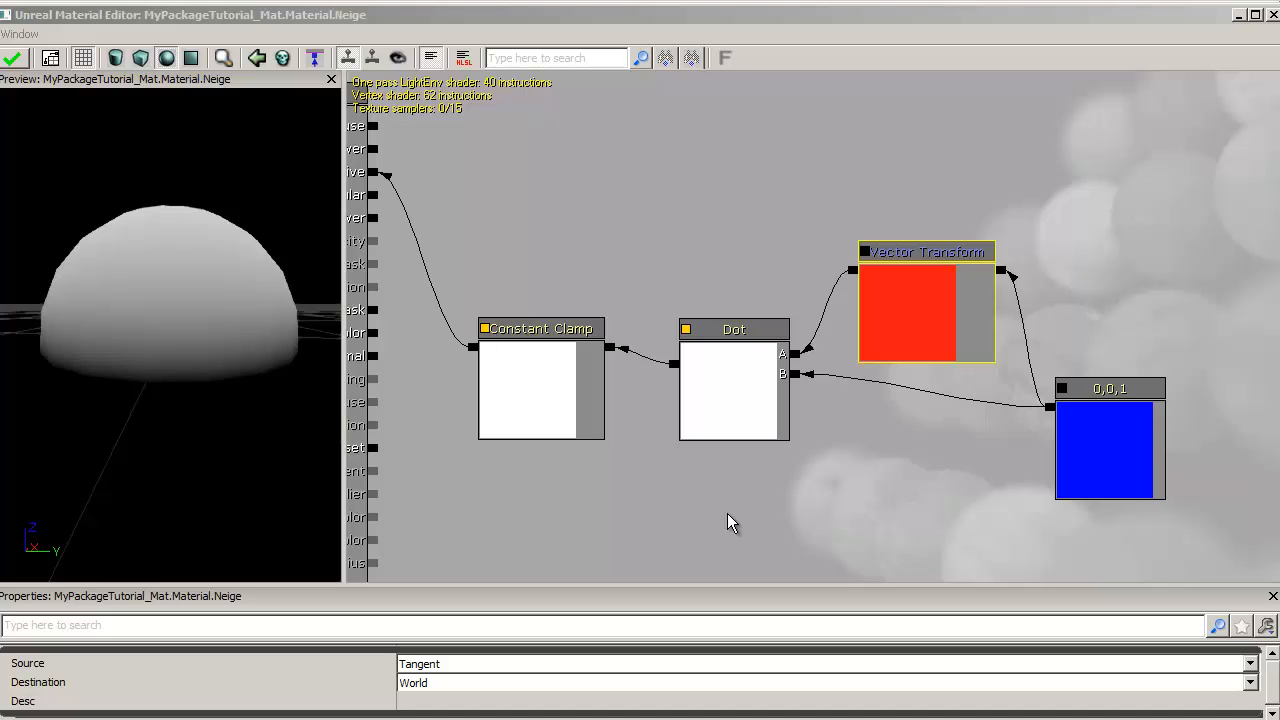
Step: Inspect the 0,0,1 constant and preview the Vector Transform node on the mesh
click(1121, 452)
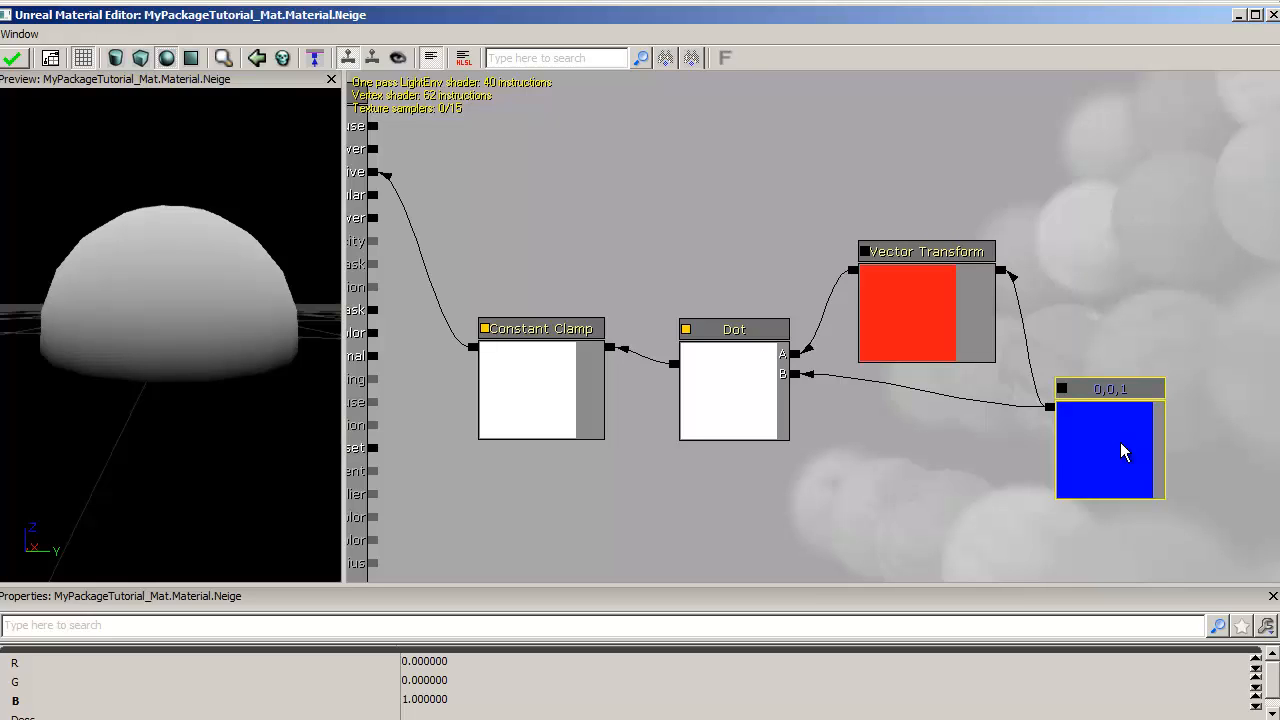
click(905, 298)
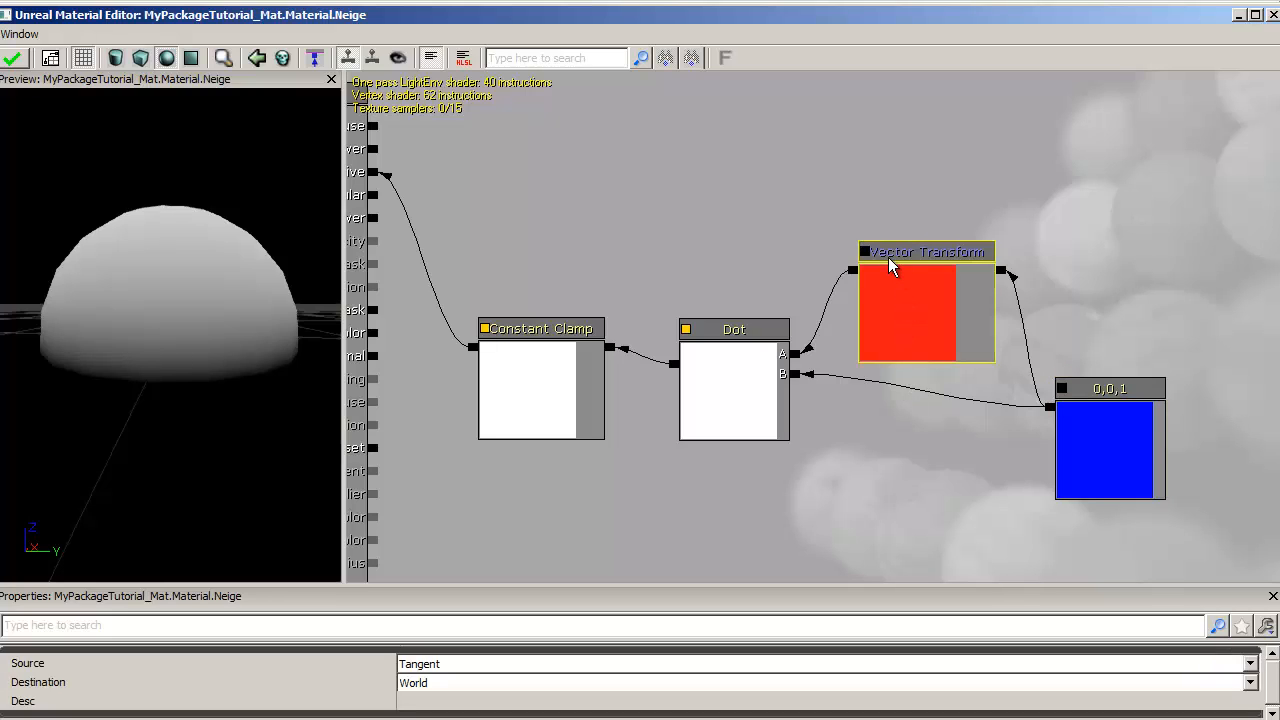
right_click(888, 255)
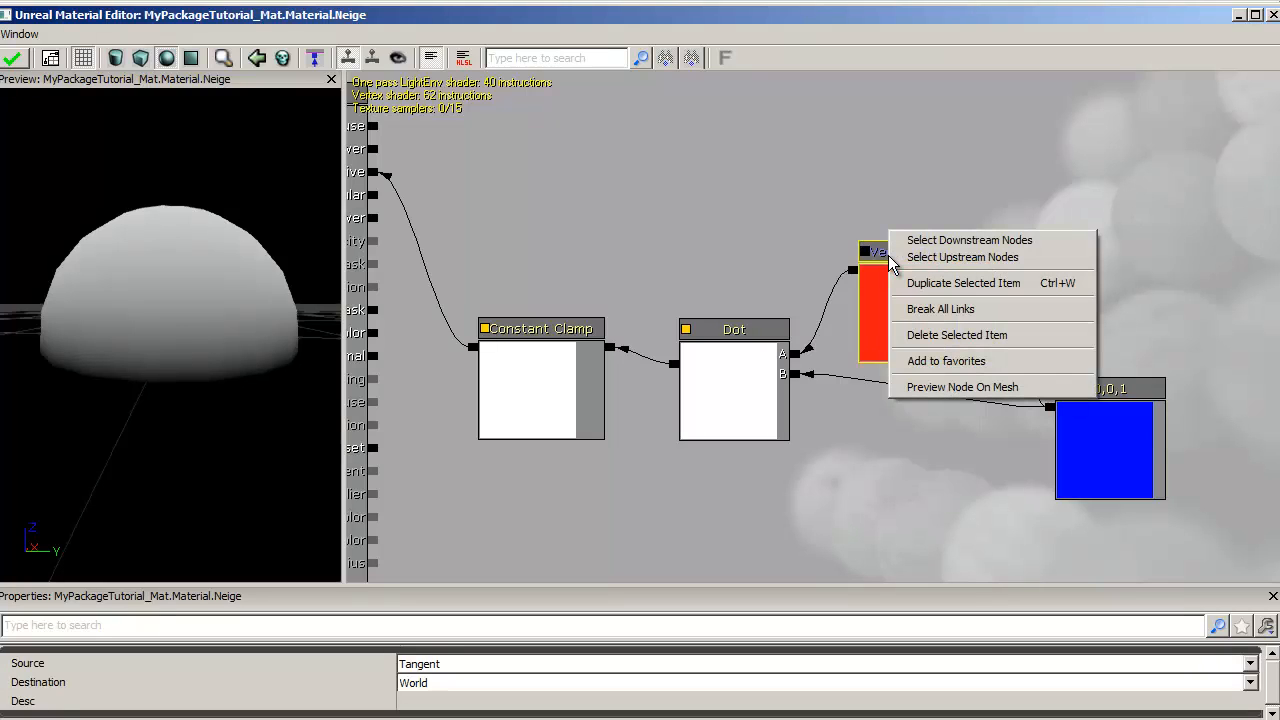
click(922, 387)
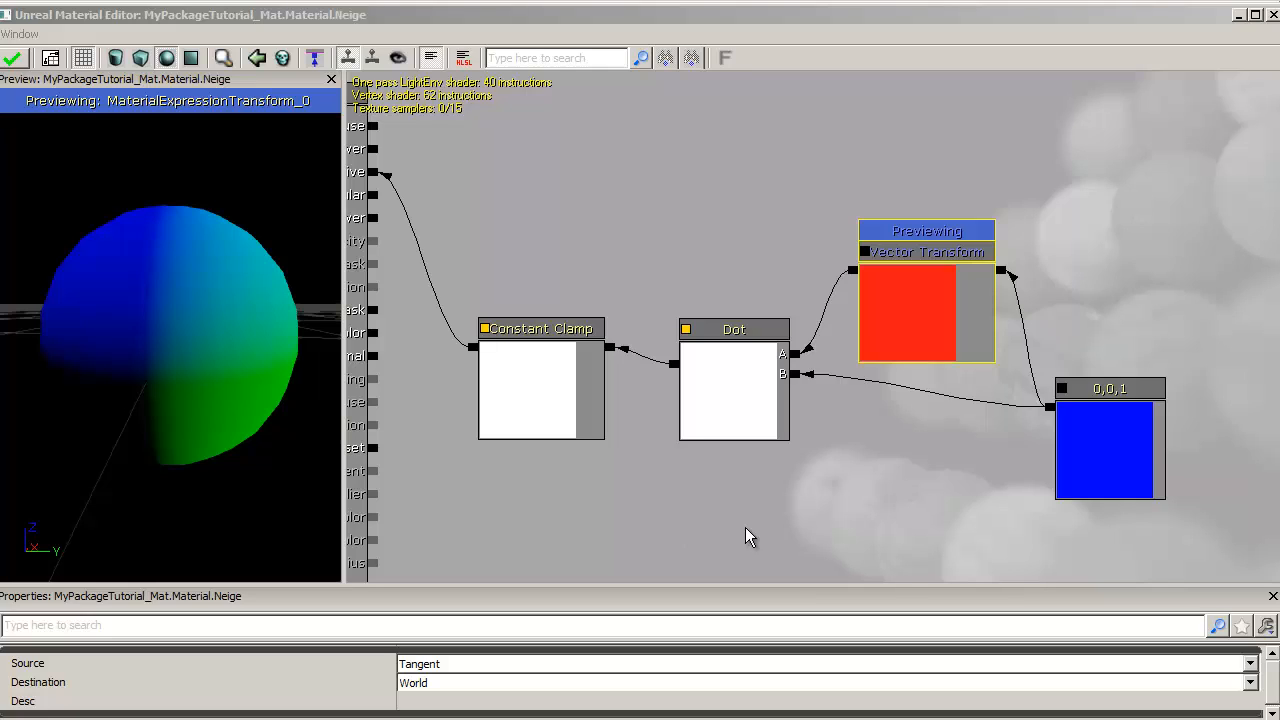
click(963, 307)
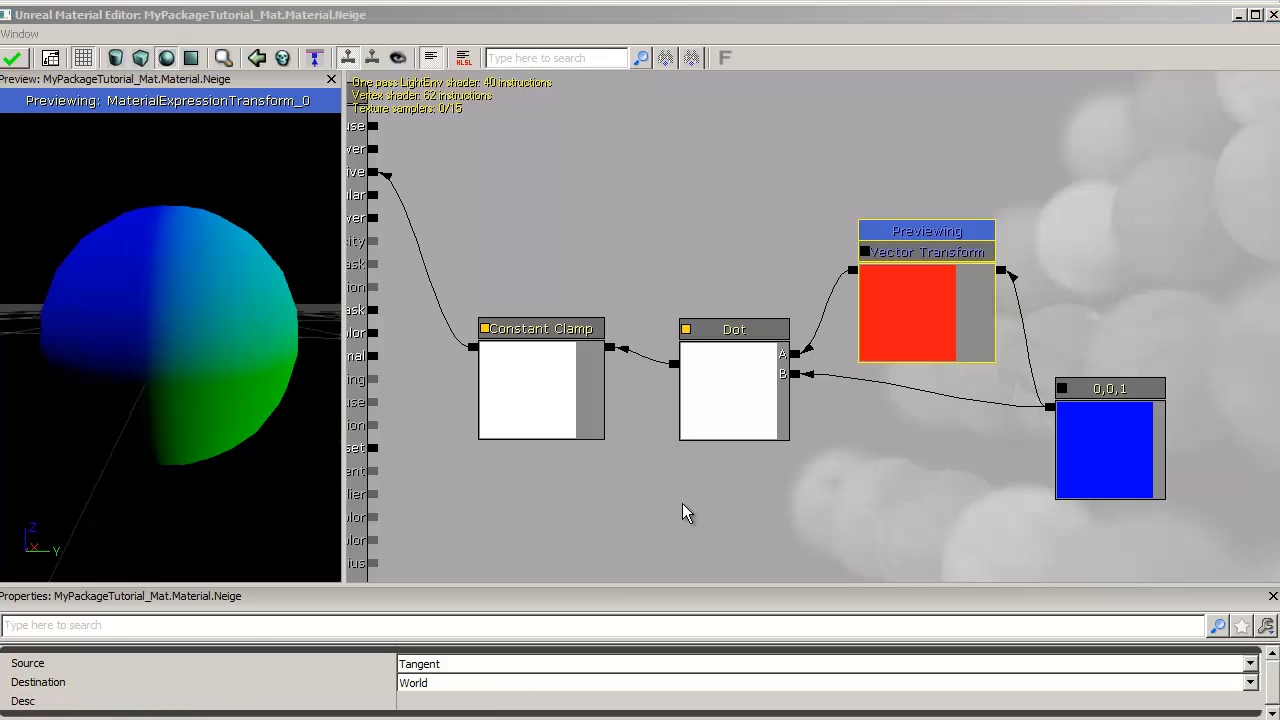
Step: Preview the Dot node on the mesh and select the Constant Clamp node it feeds
click(732, 375)
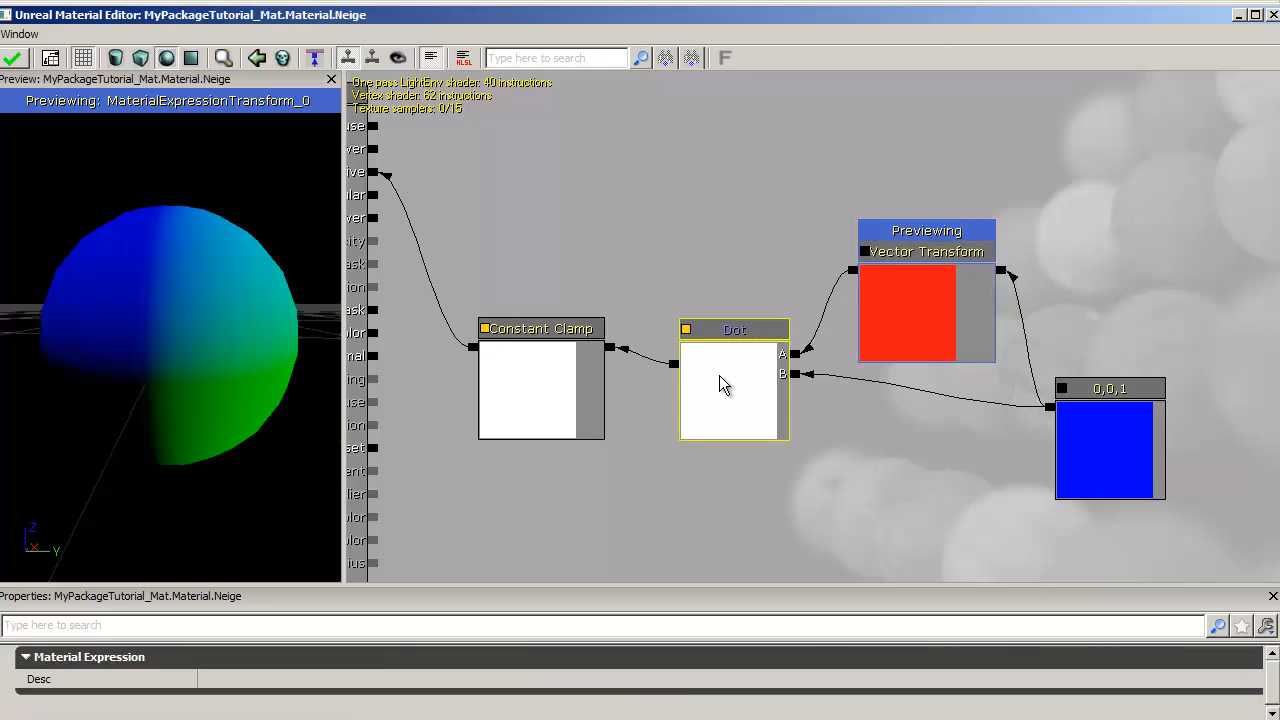
right_click(709, 330)
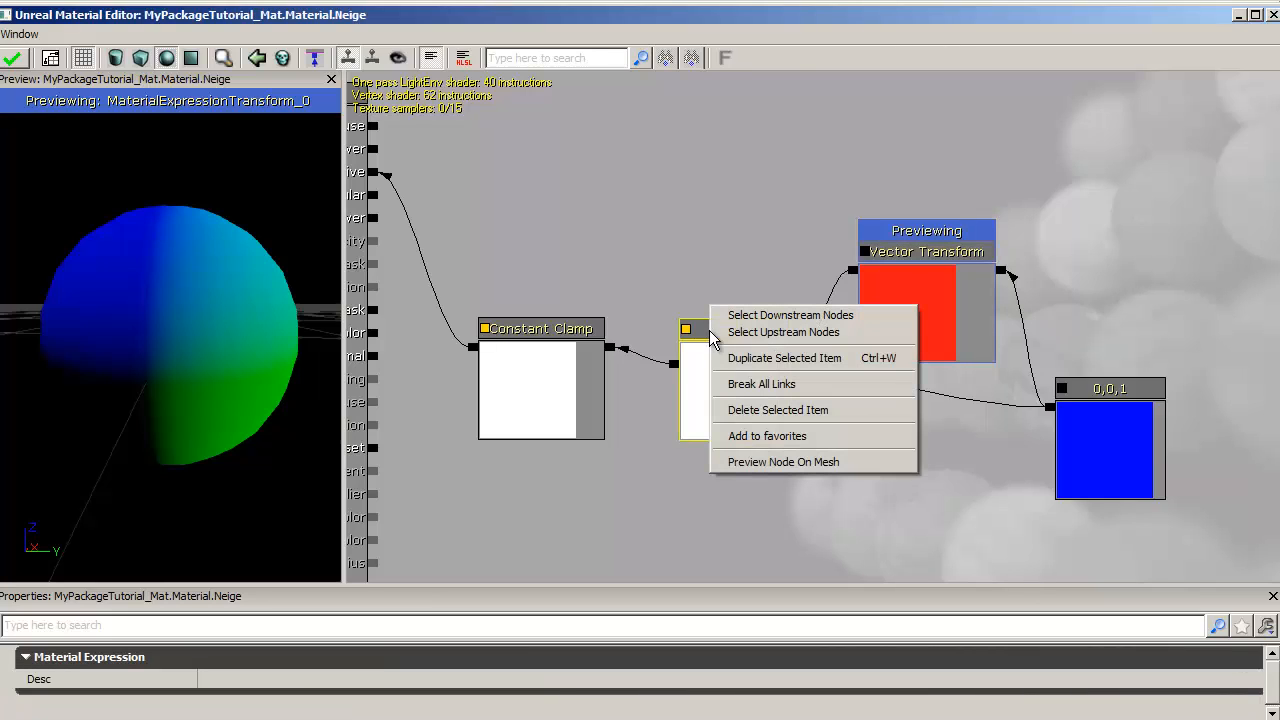
click(771, 464)
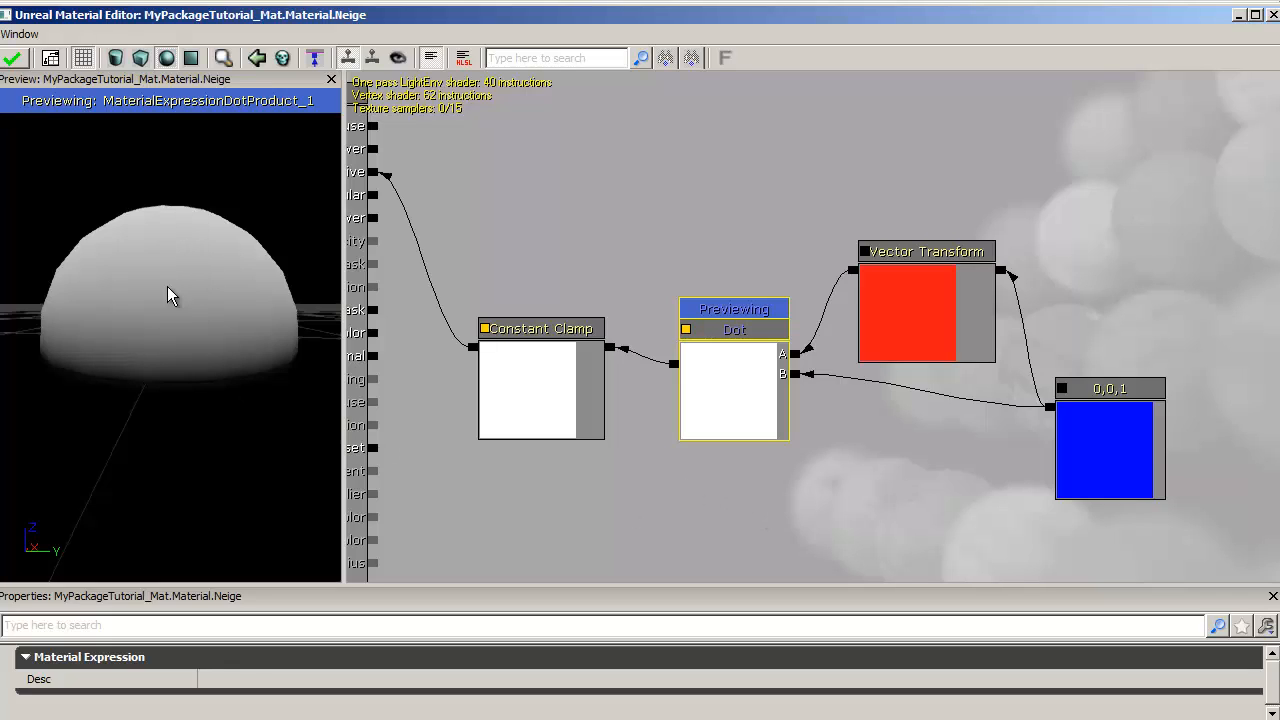
click(534, 374)
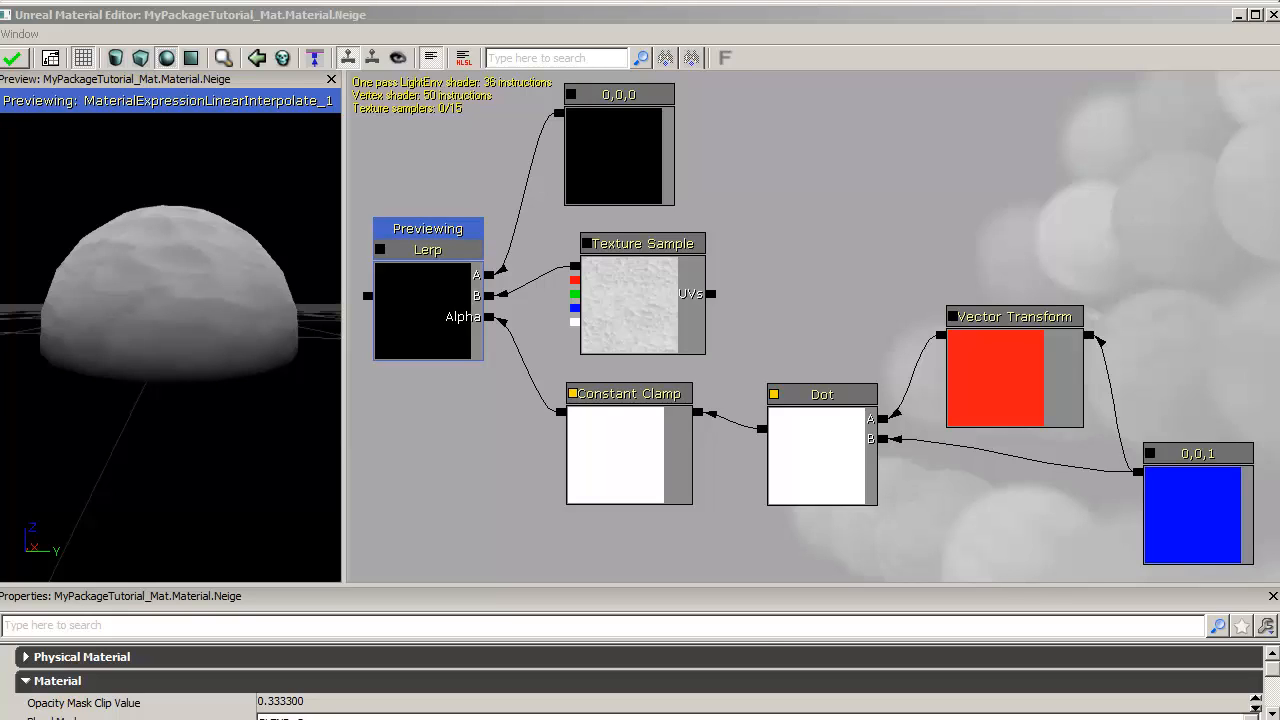
Step: Convert the snow Texture Sample into a parameter named TextureNeige
click(620, 269)
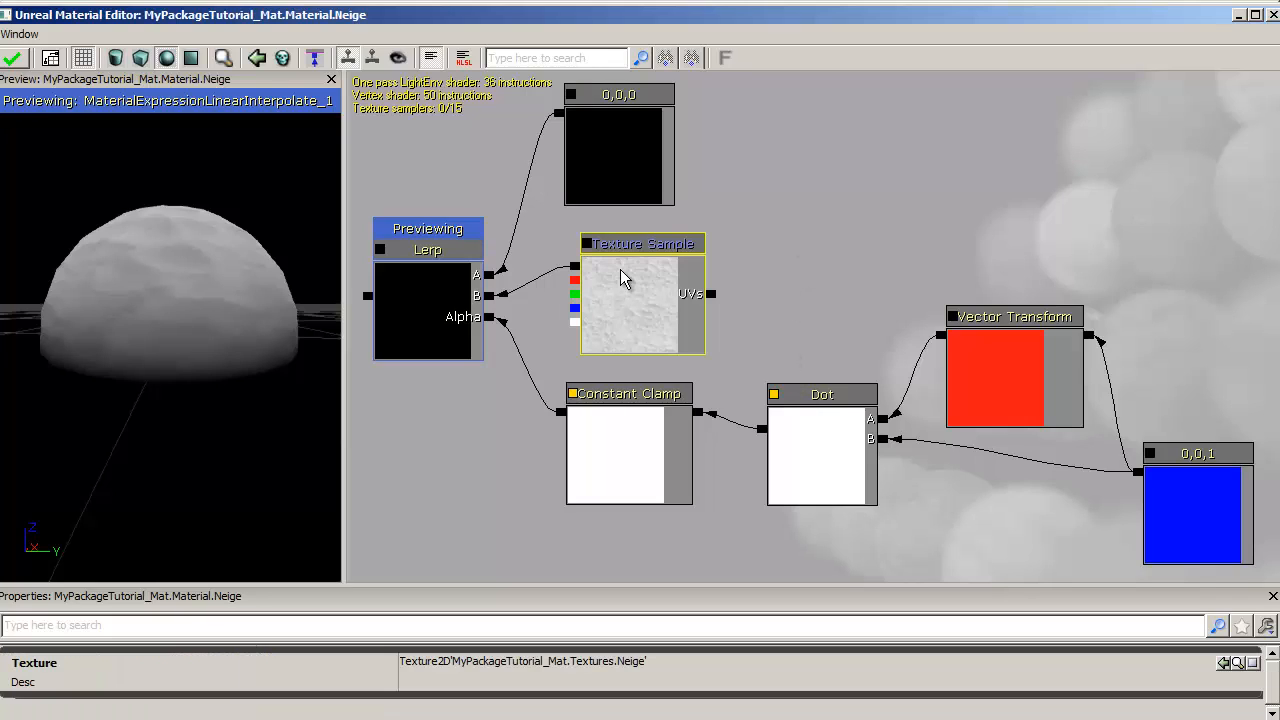
right_click(620, 269)
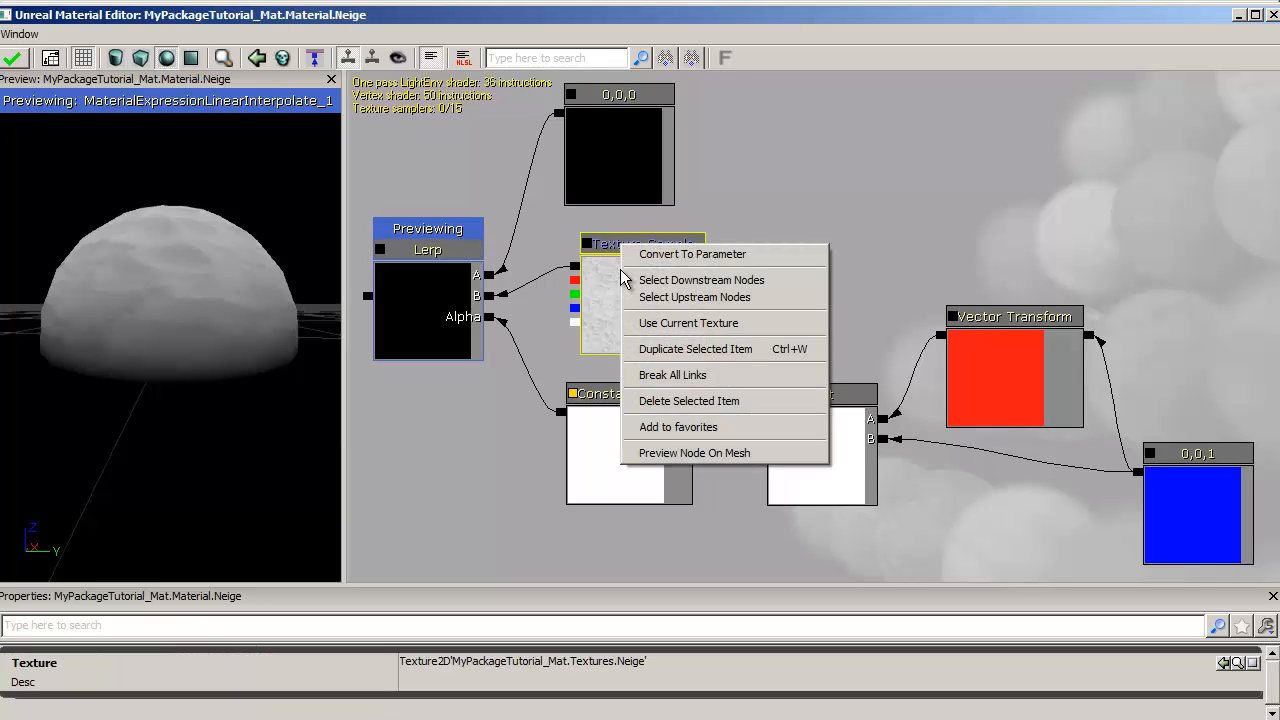
click(661, 256)
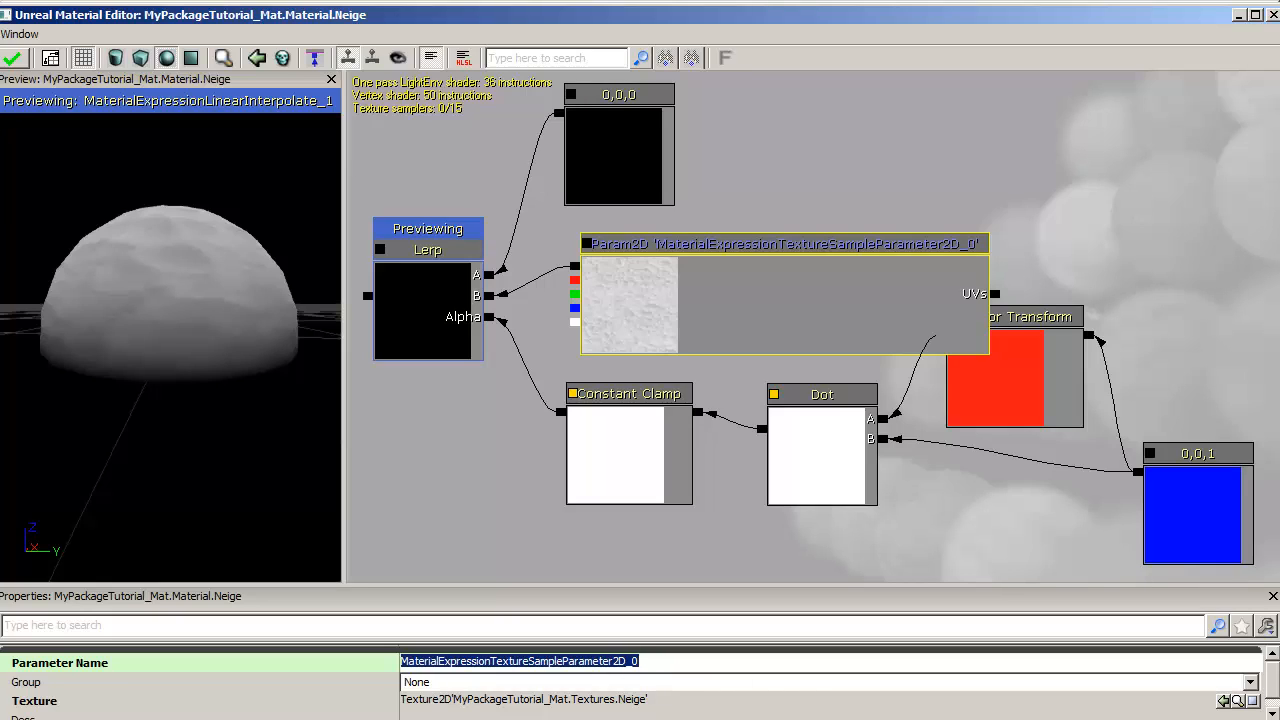
text(TextureNeige)
key(Return)
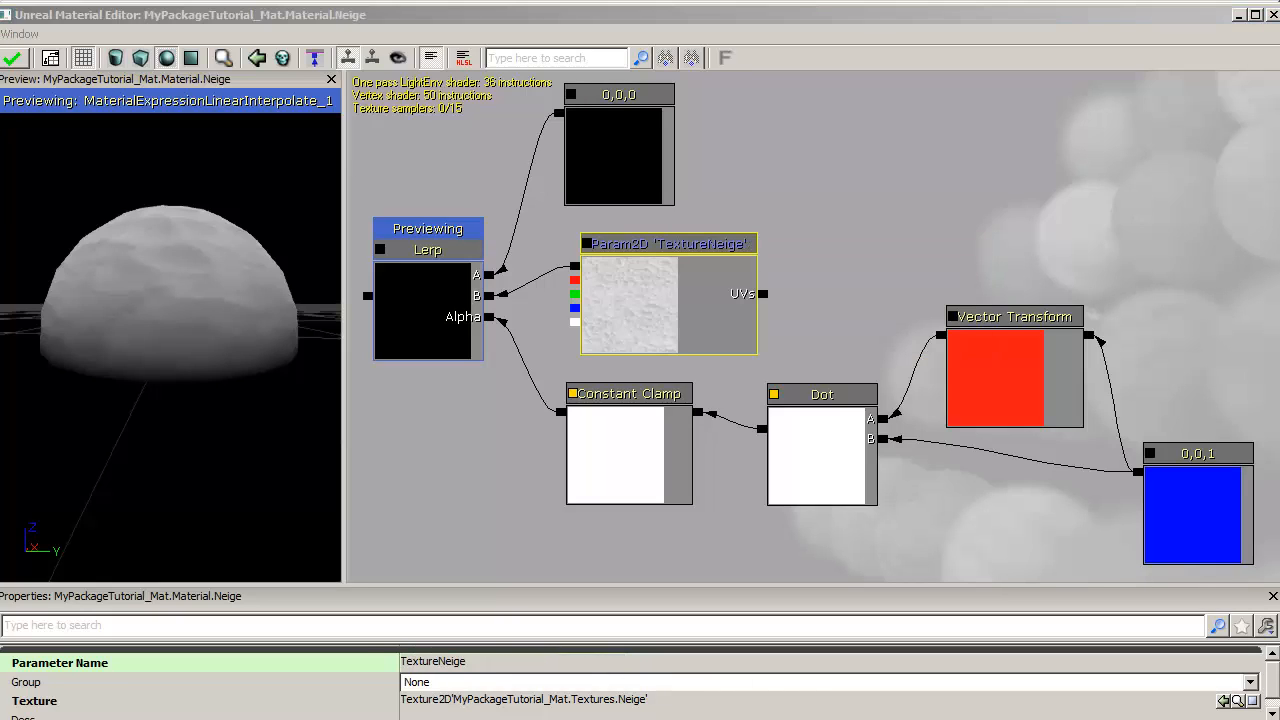
click(481, 663)
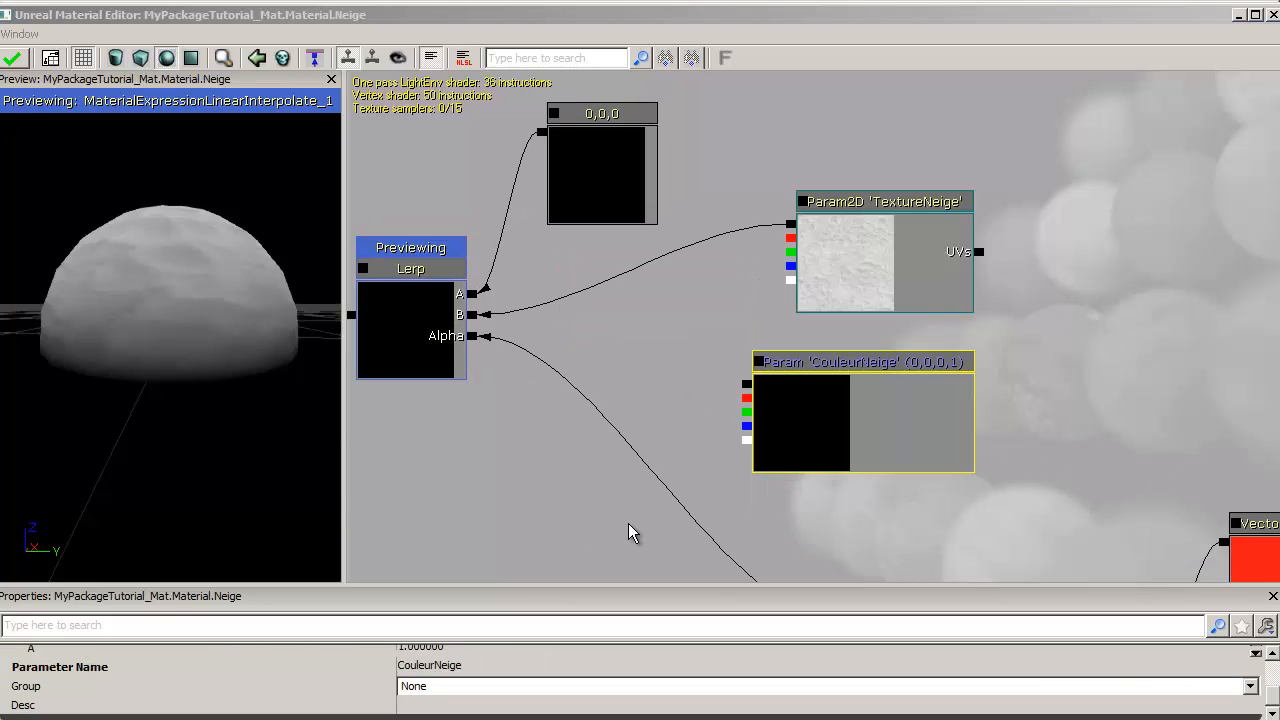
Step: Set the CouleurNeige parameter's default colour to cyan, with saturation 0.80 and value 0.76
click(813, 399)
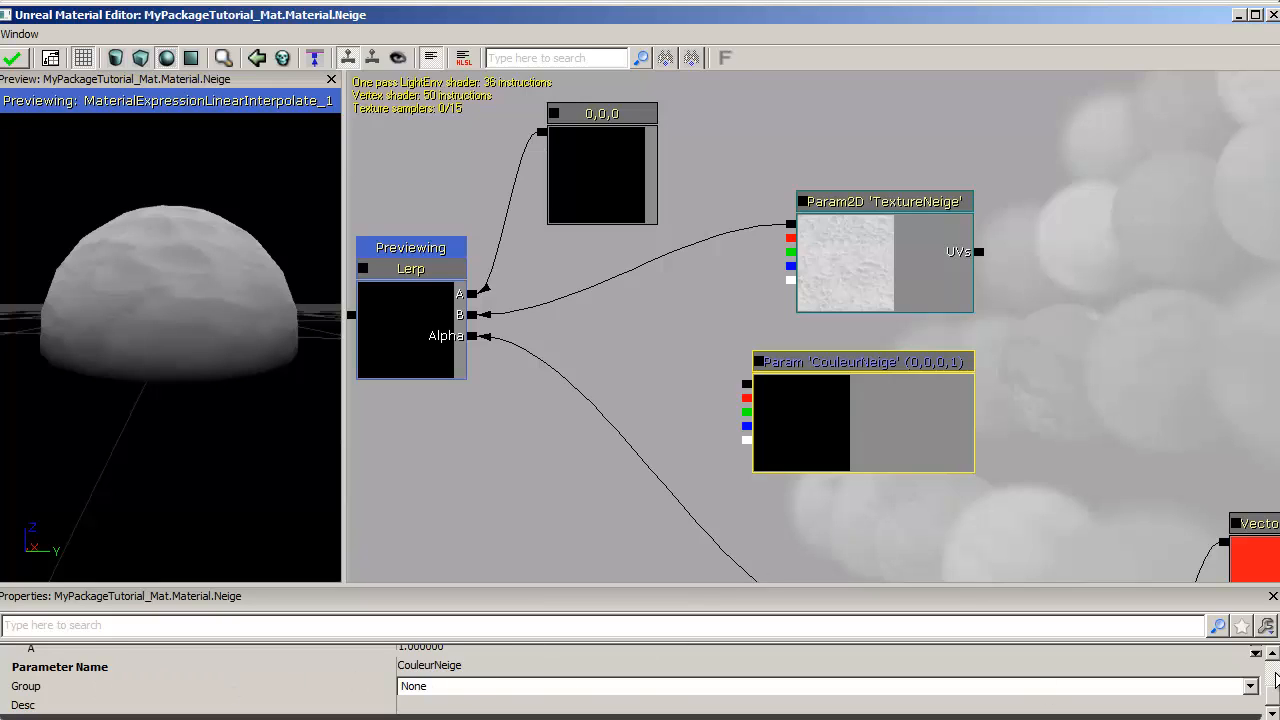
click(1272, 654)
click(1272, 654)
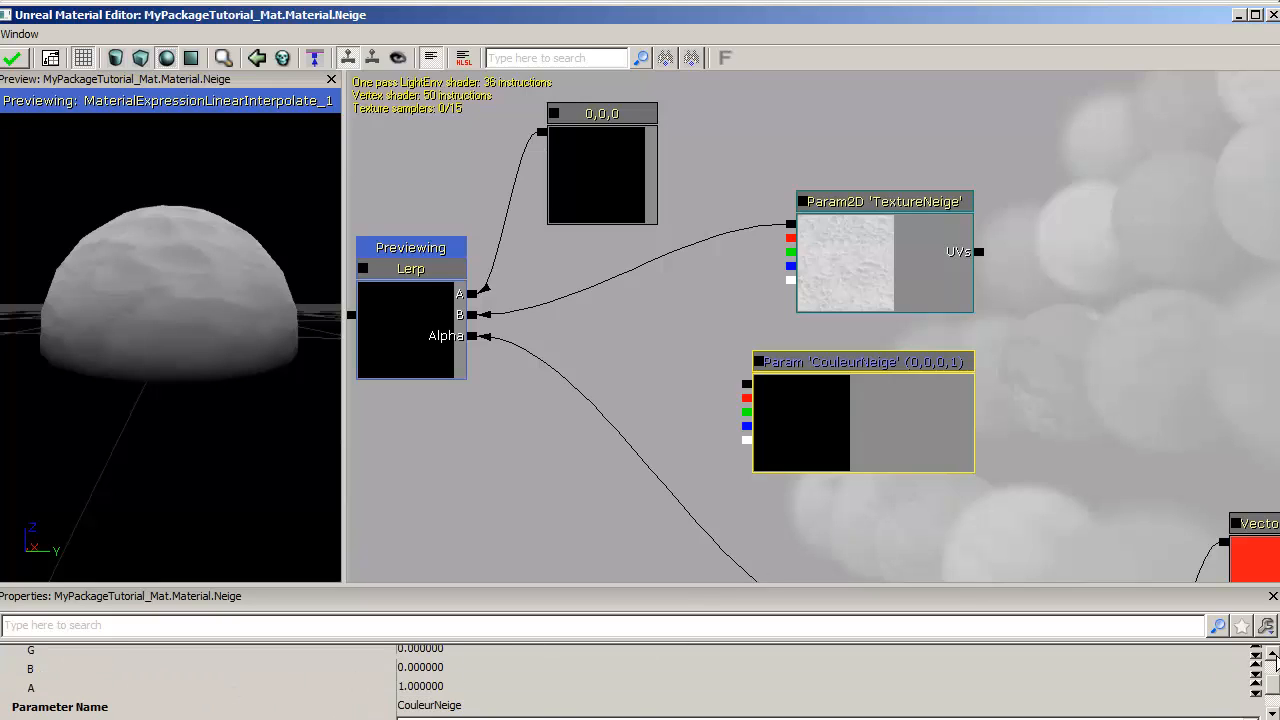
click(1272, 654)
click(1272, 654)
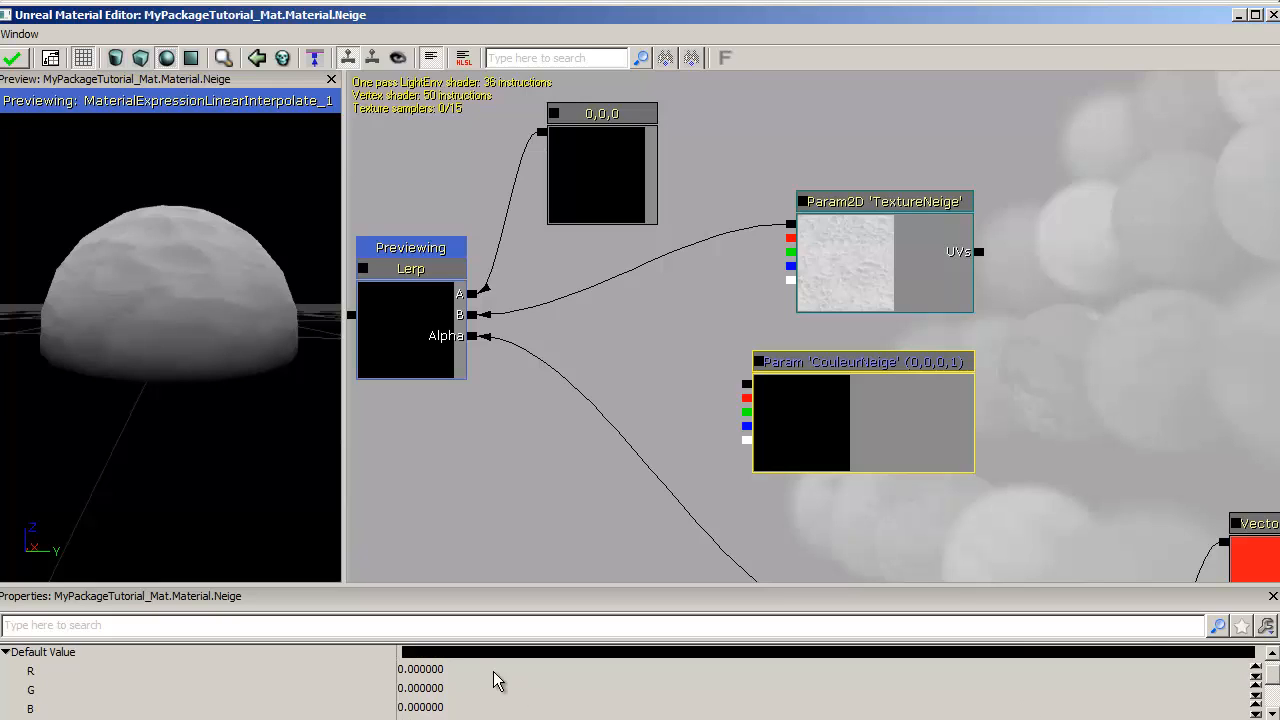
double_click(815, 441)
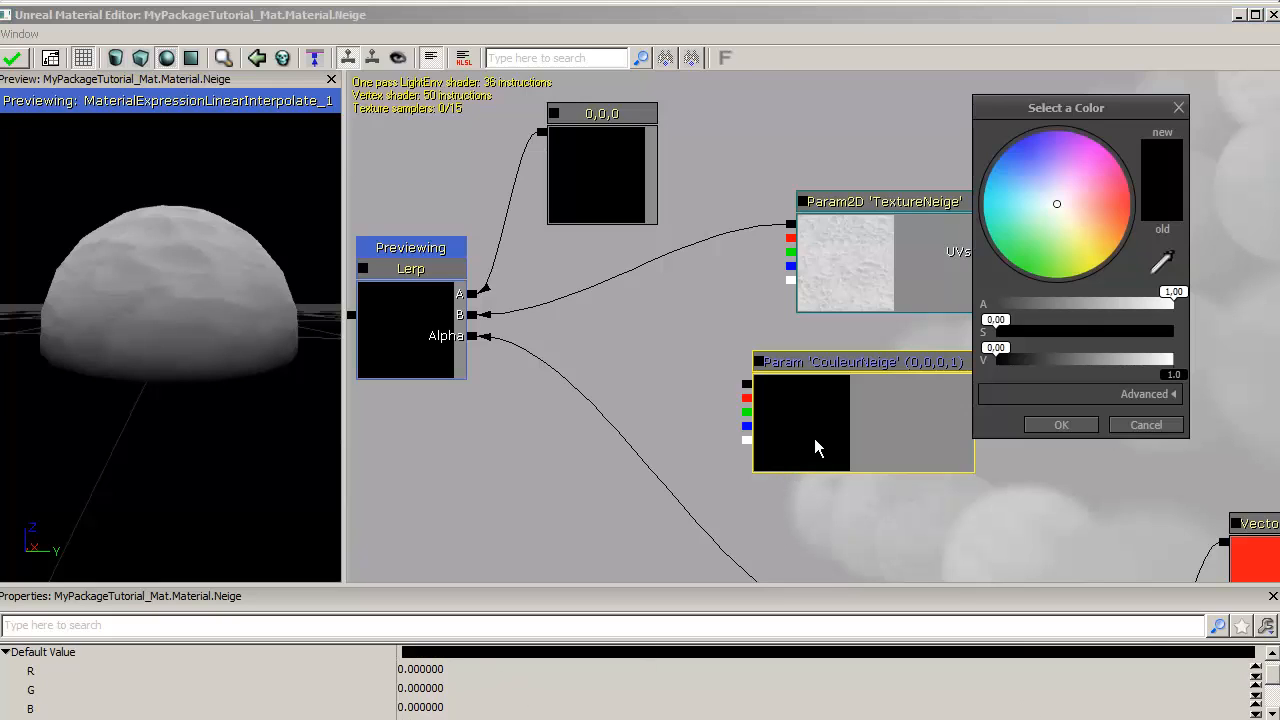
click(998, 201)
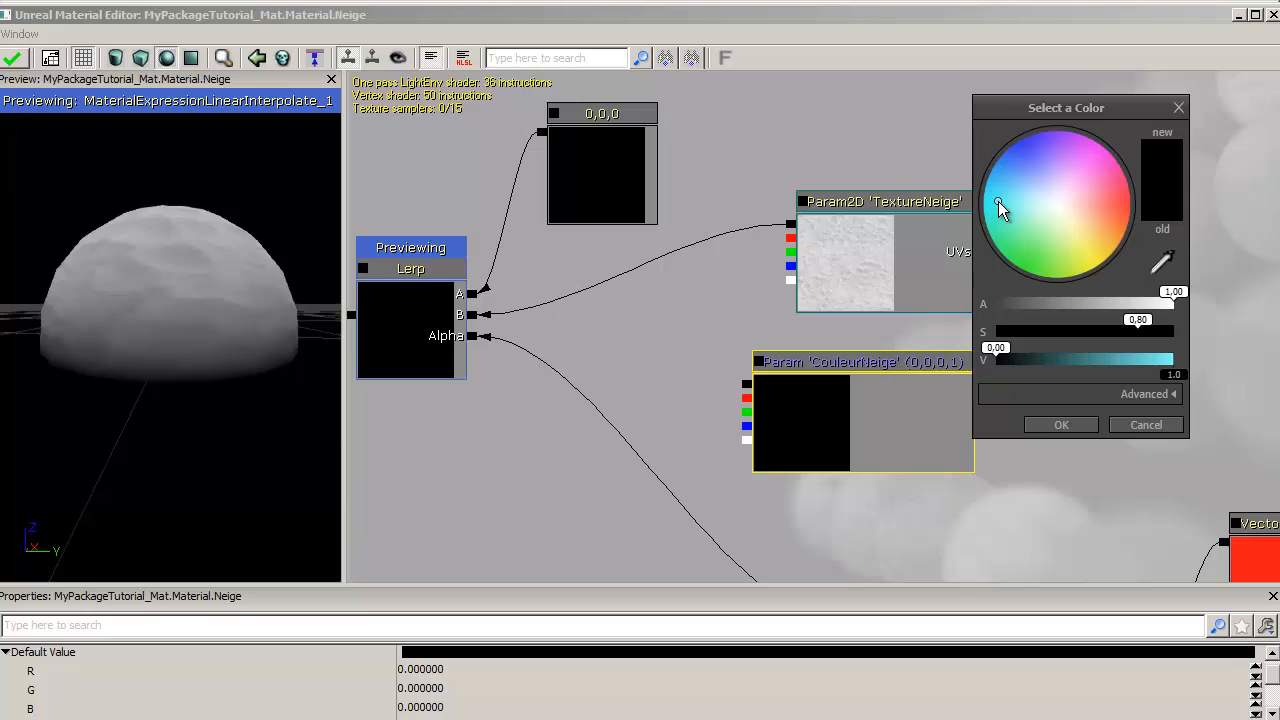
click(1131, 360)
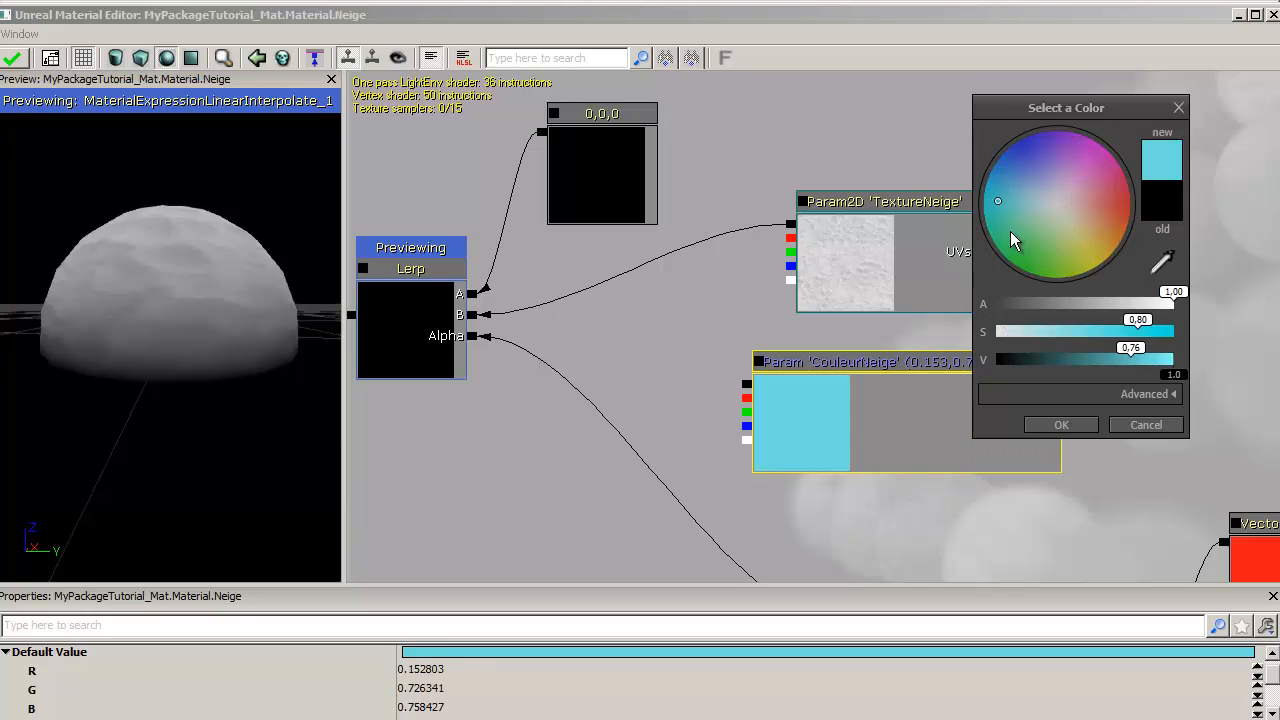
click(1076, 425)
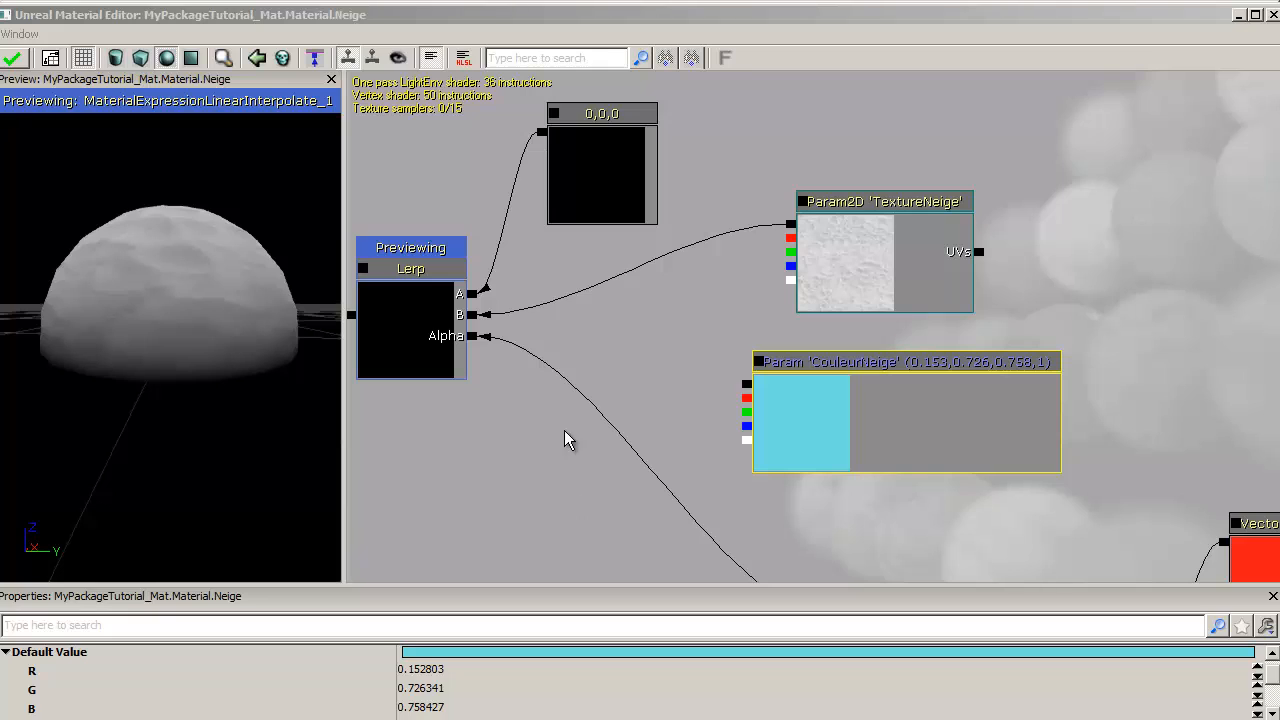
Step: Add a Multiply node between the Lerp node and the TextureNeige and CouleurNeige parameters
right_click(575, 333)
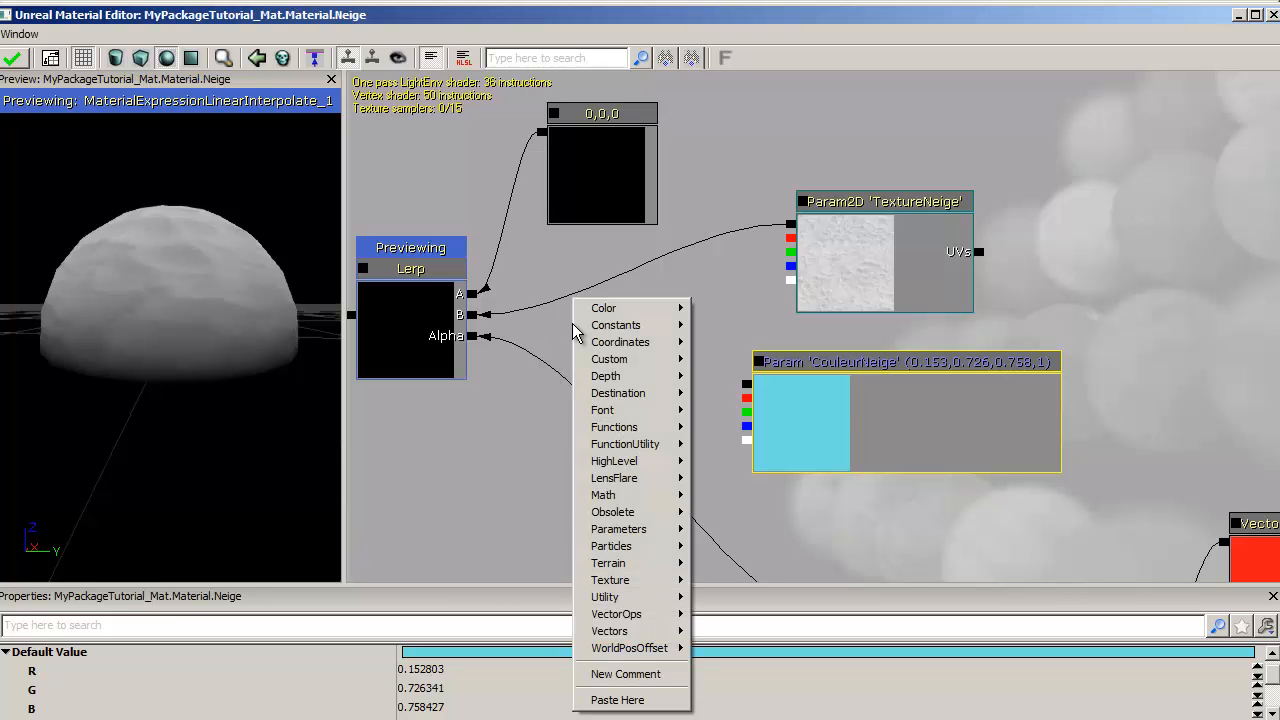
mouse_move(590, 503)
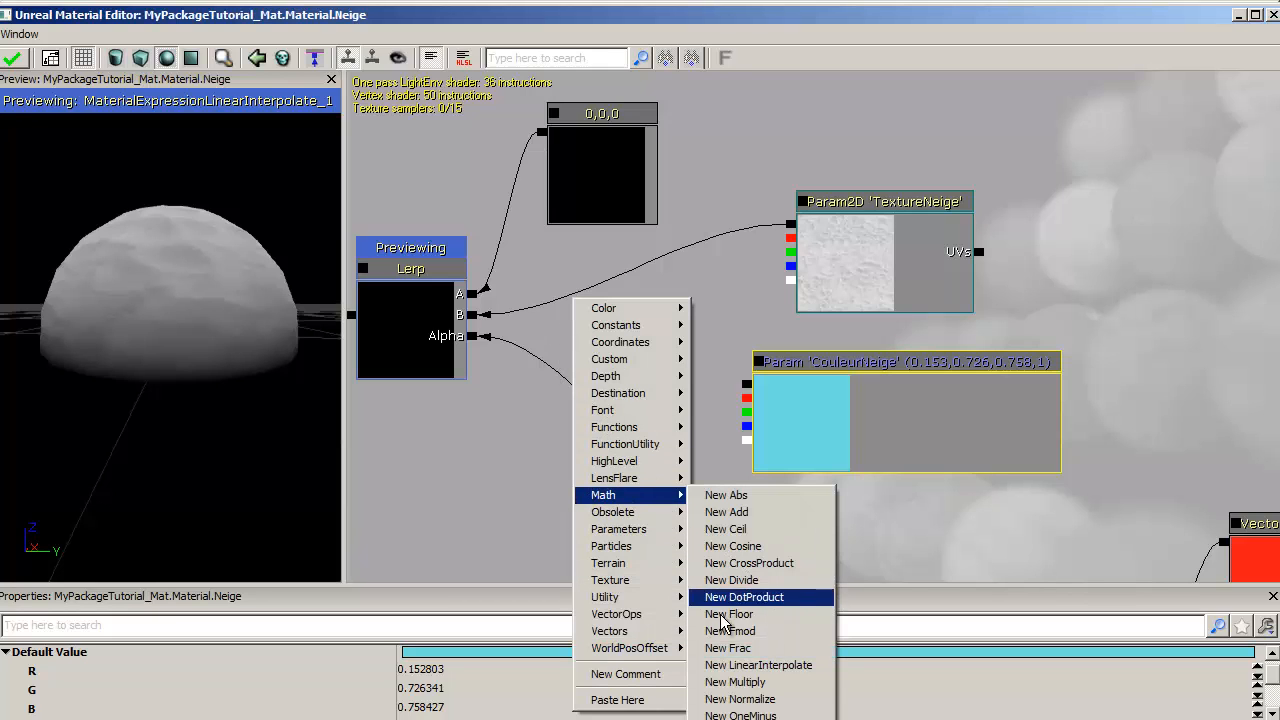
click(752, 682)
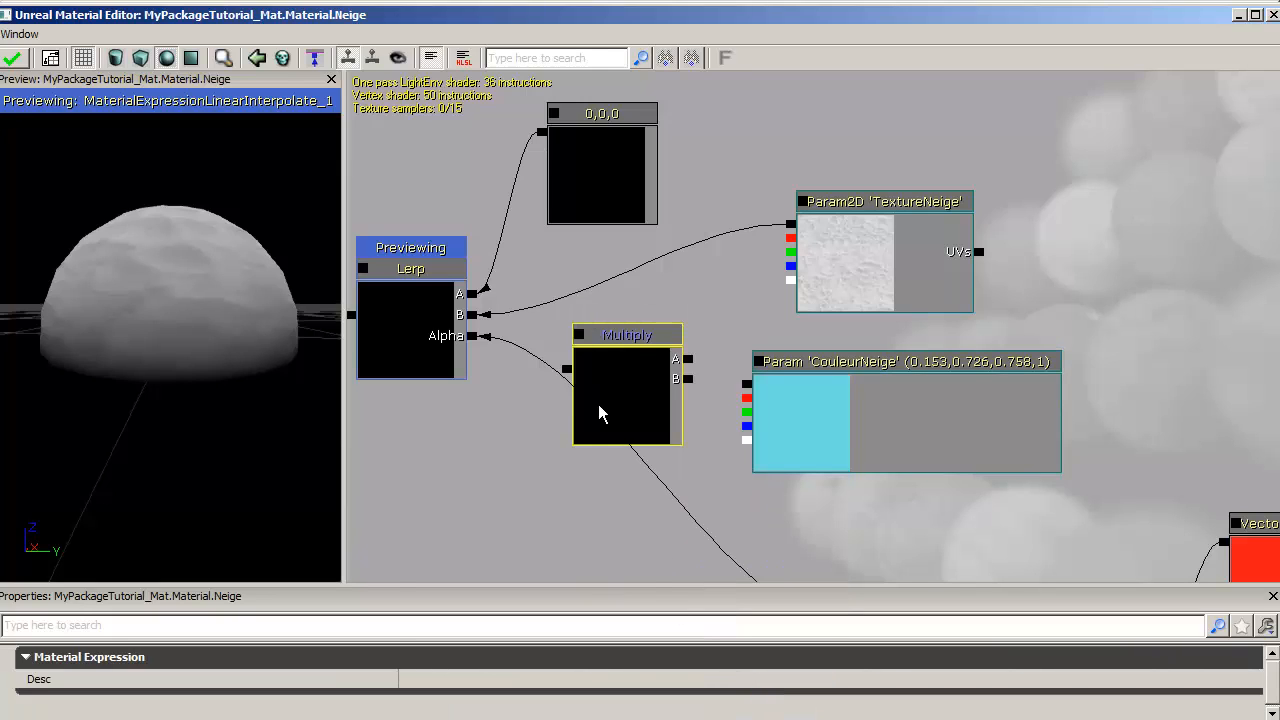
drag(656, 395, 646, 345)
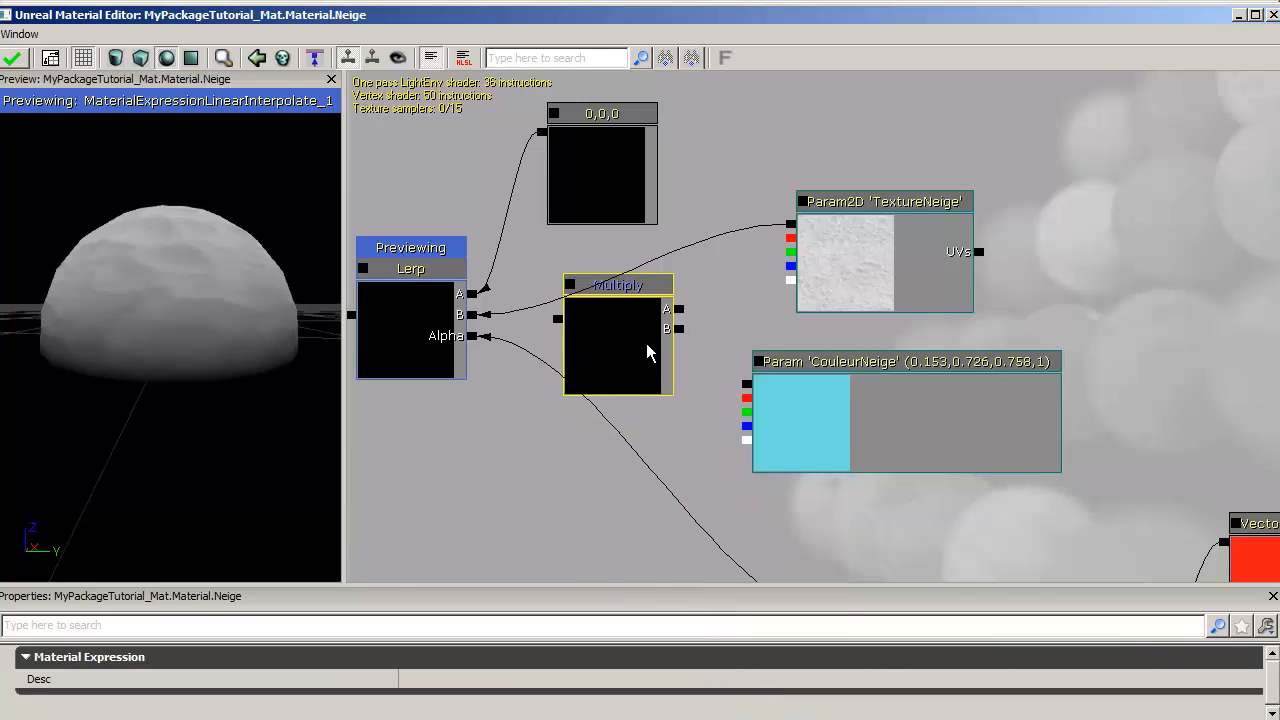
Step: Connect TextureNeige to the Multiply's A input, CouleurNeige to its B input, and the Multiply's output to the Lerp's B input
drag(790, 224, 678, 309)
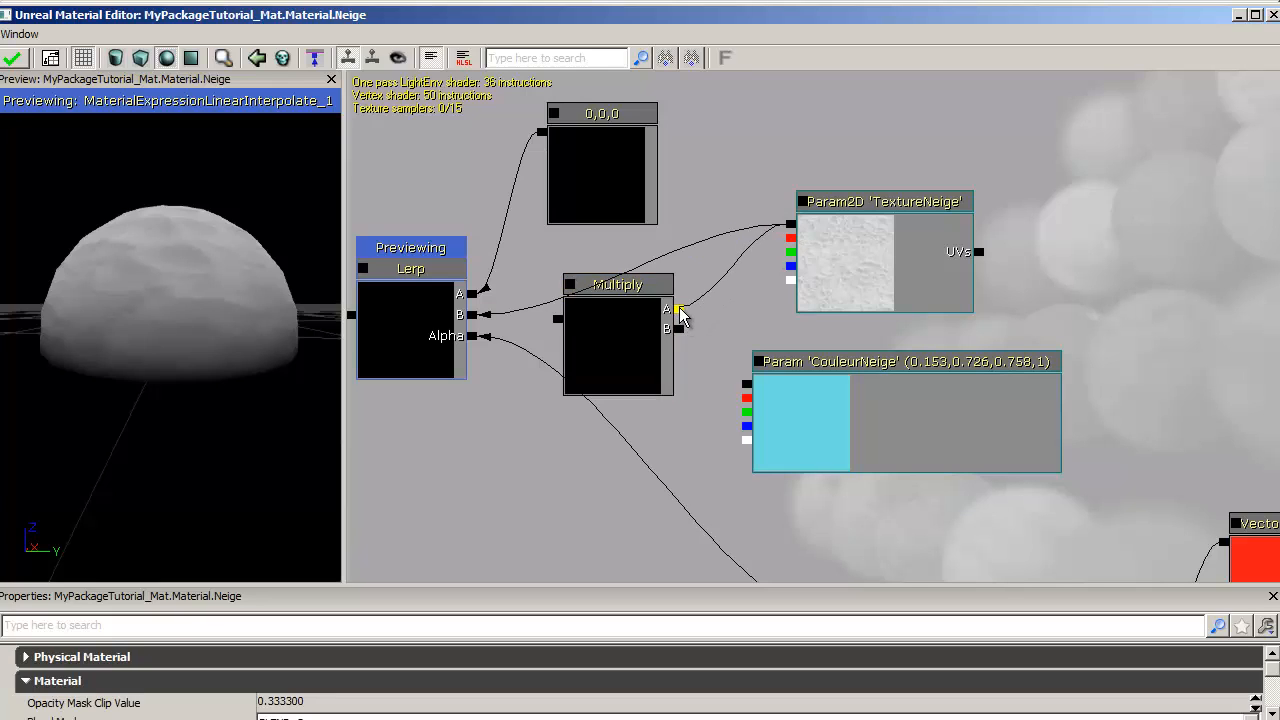
drag(747, 383, 677, 336)
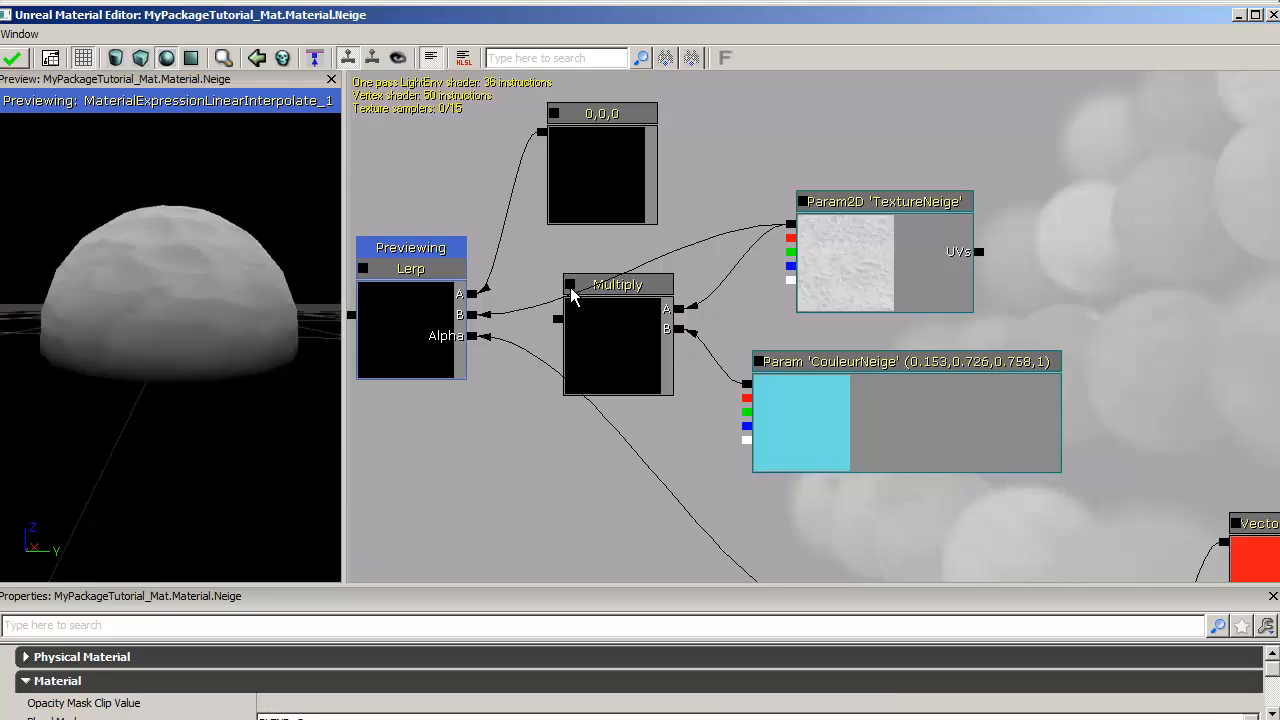
drag(557, 318, 465, 316)
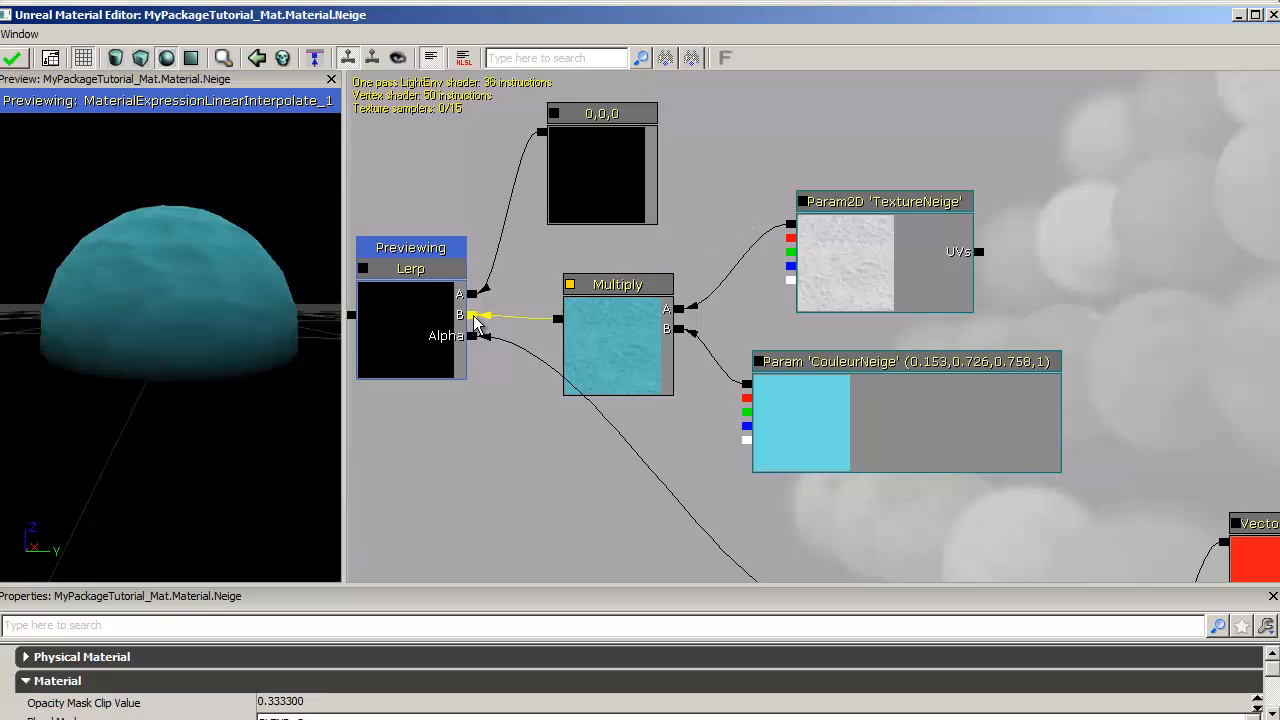
mouse_move(169, 312)
mouse_down()
mouse_move(126, 357)
mouse_move(185, 314)
mouse_up()
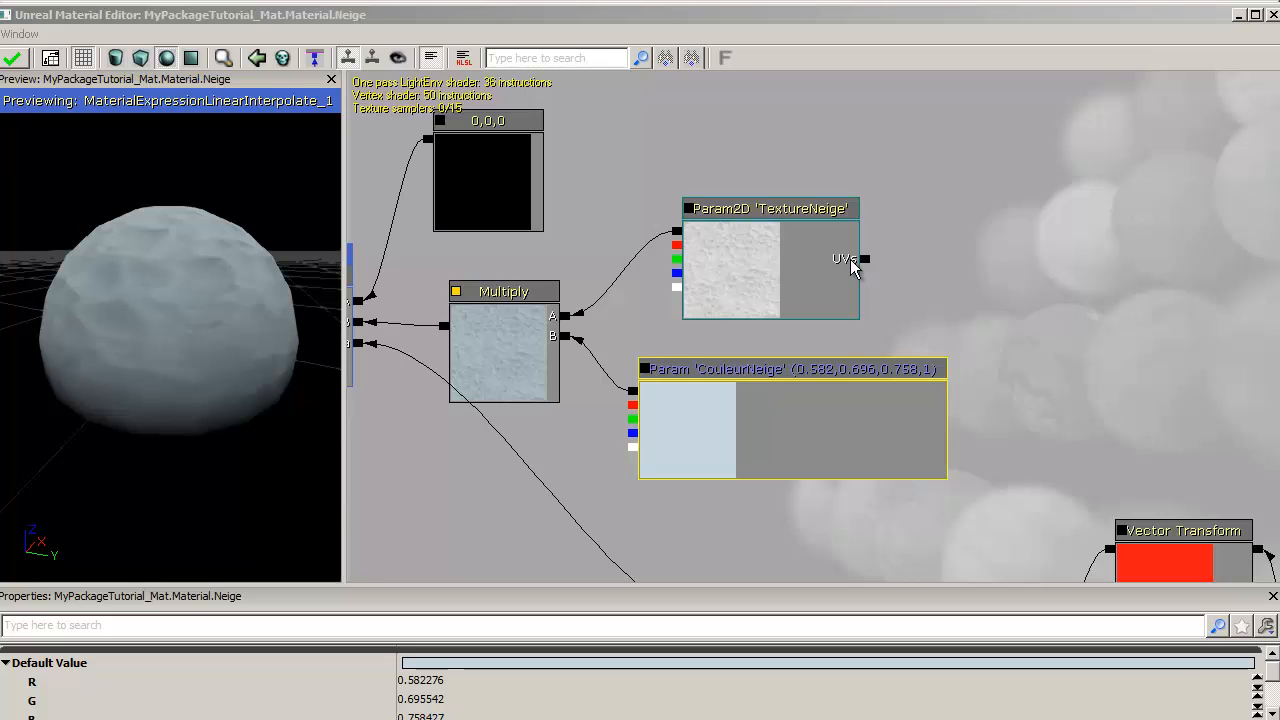
Step: Add a TextureCoordinate node above and to the right of the TextureNeige parameter
right_click(961, 92)
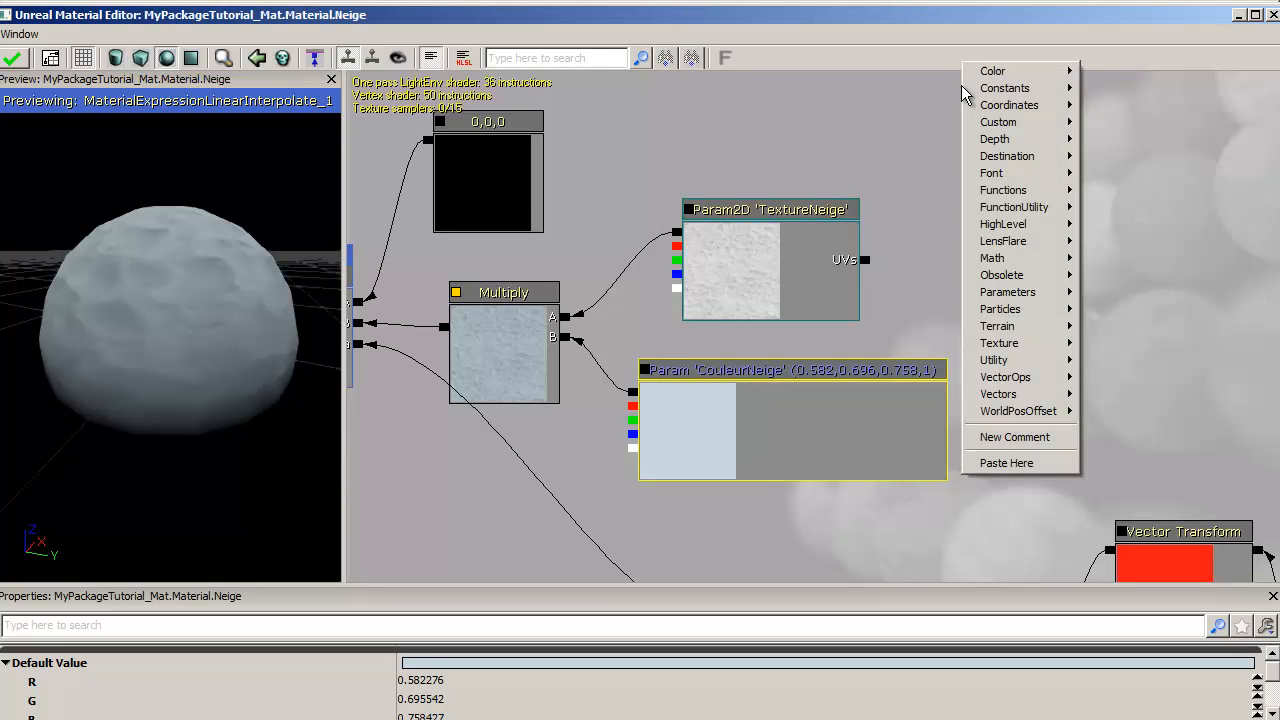
mouse_move(999, 110)
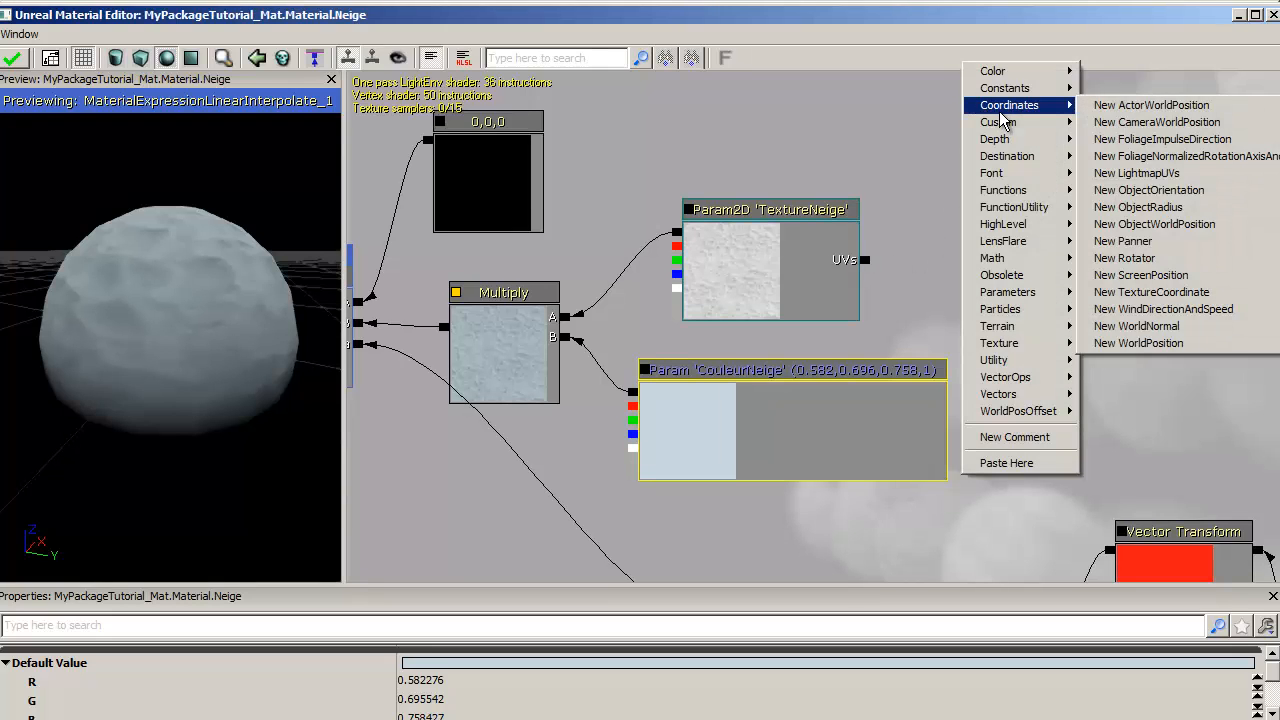
click(1160, 292)
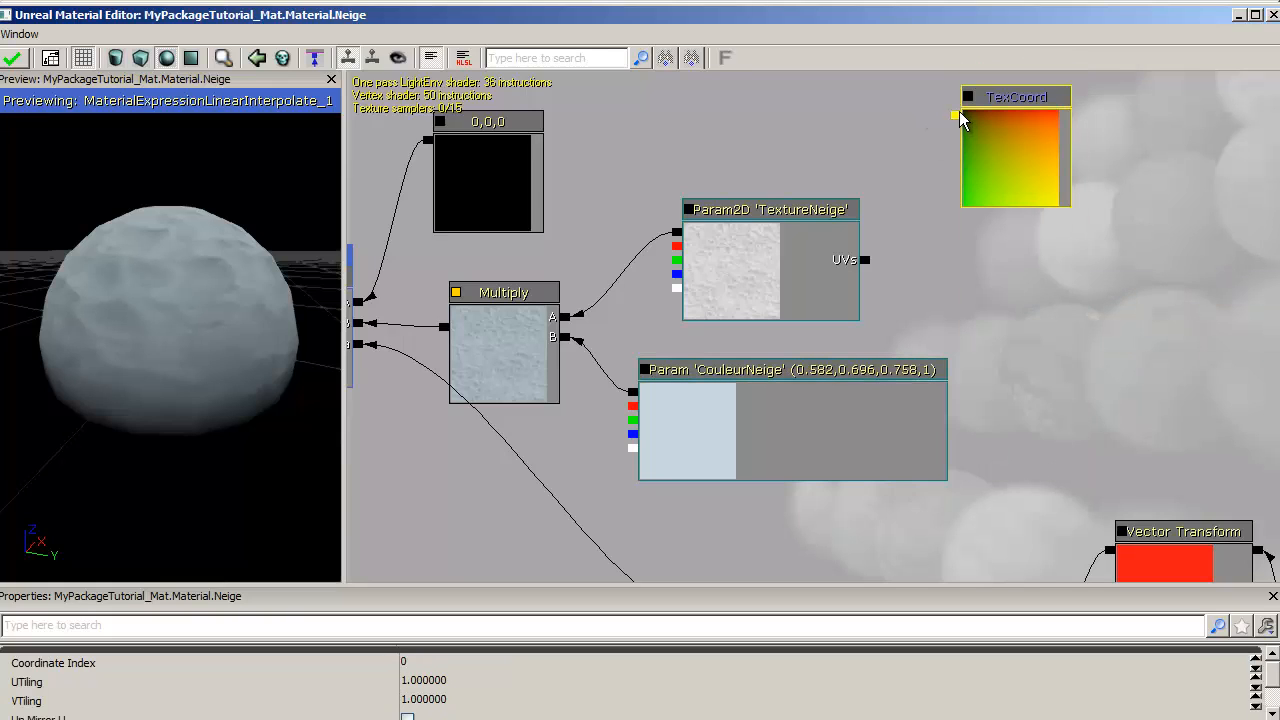
Step: Connect the TextureCoordinate node to TextureNeige's UVs input and set its UTiling and VTiling to 4
drag(958, 113, 865, 259)
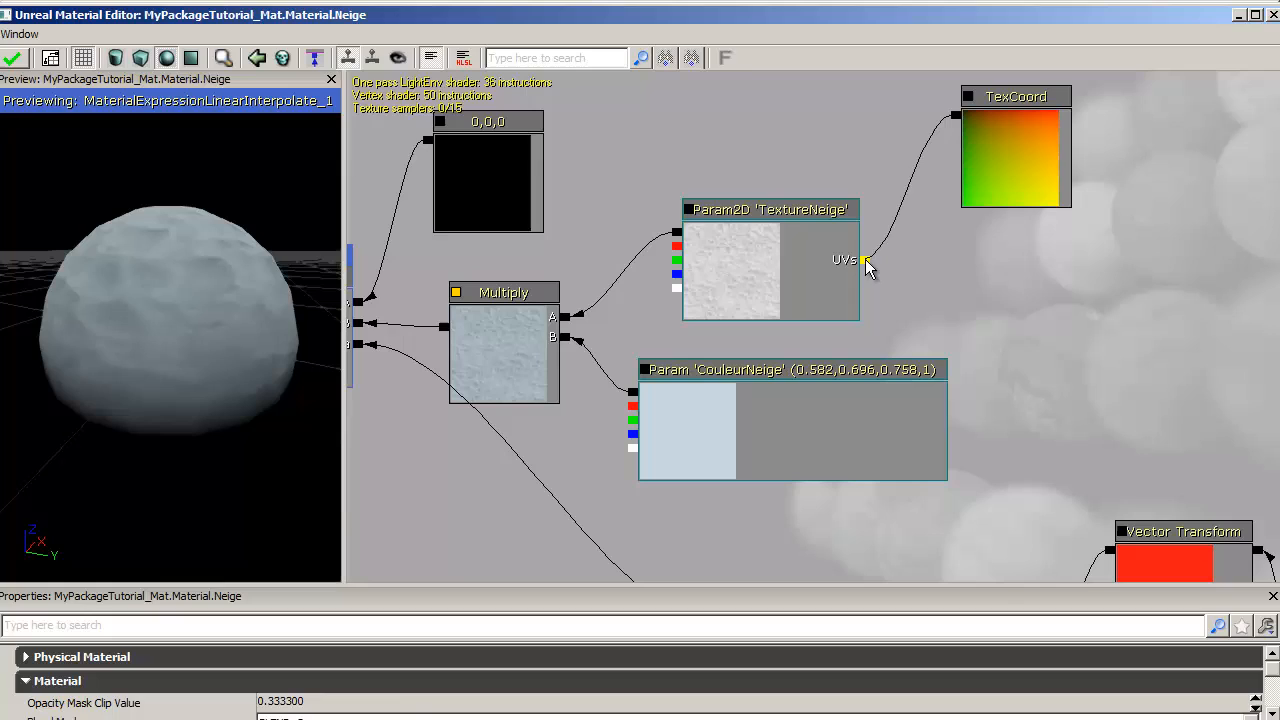
click(1045, 137)
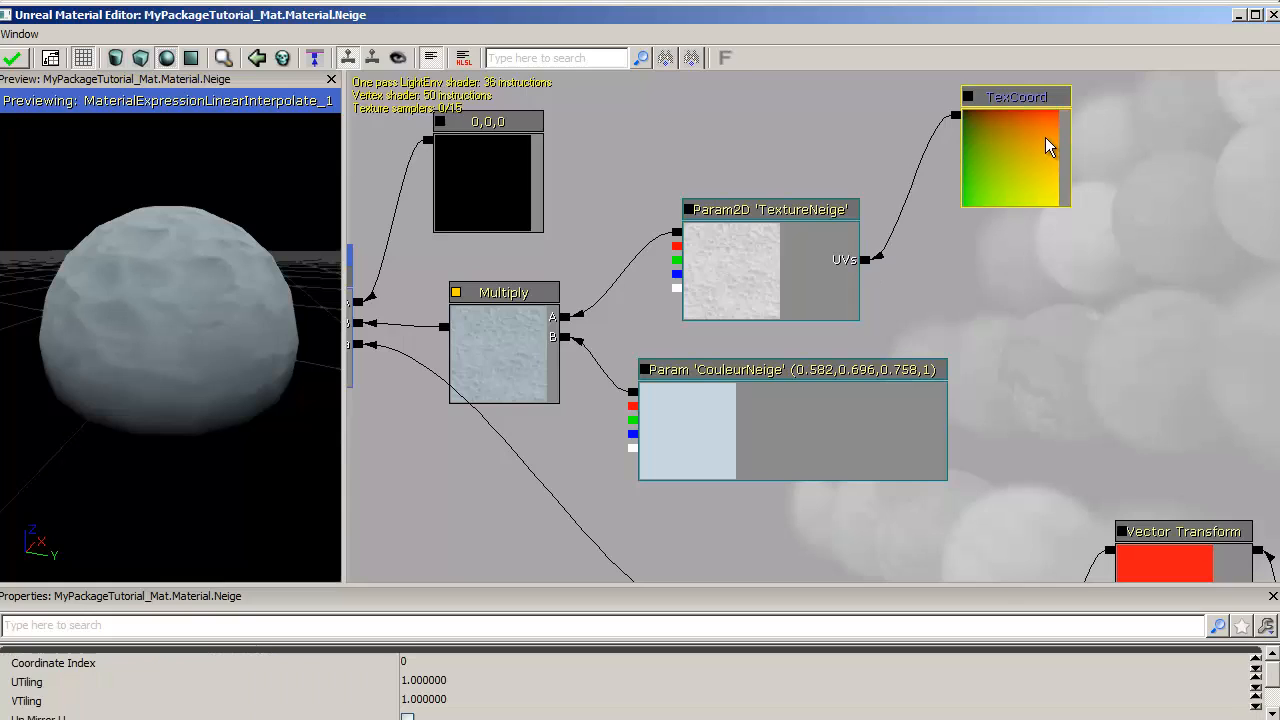
click(457, 682)
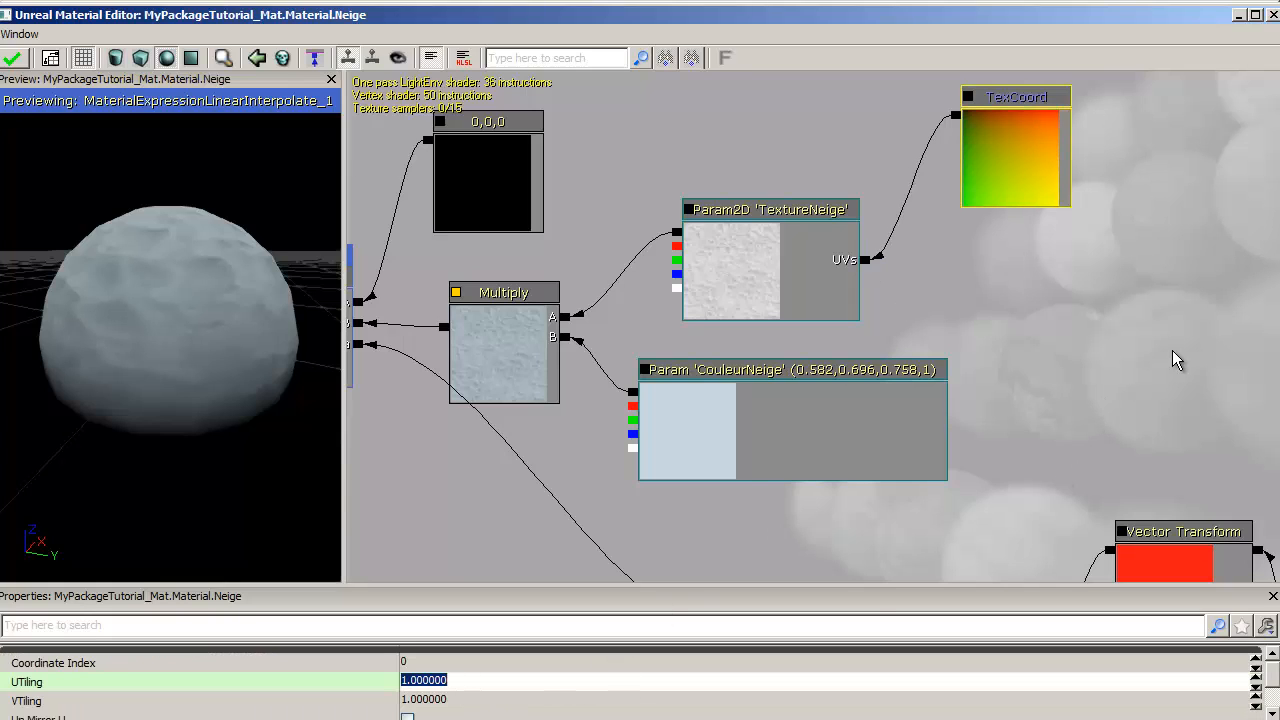
text(4)
key(Return)
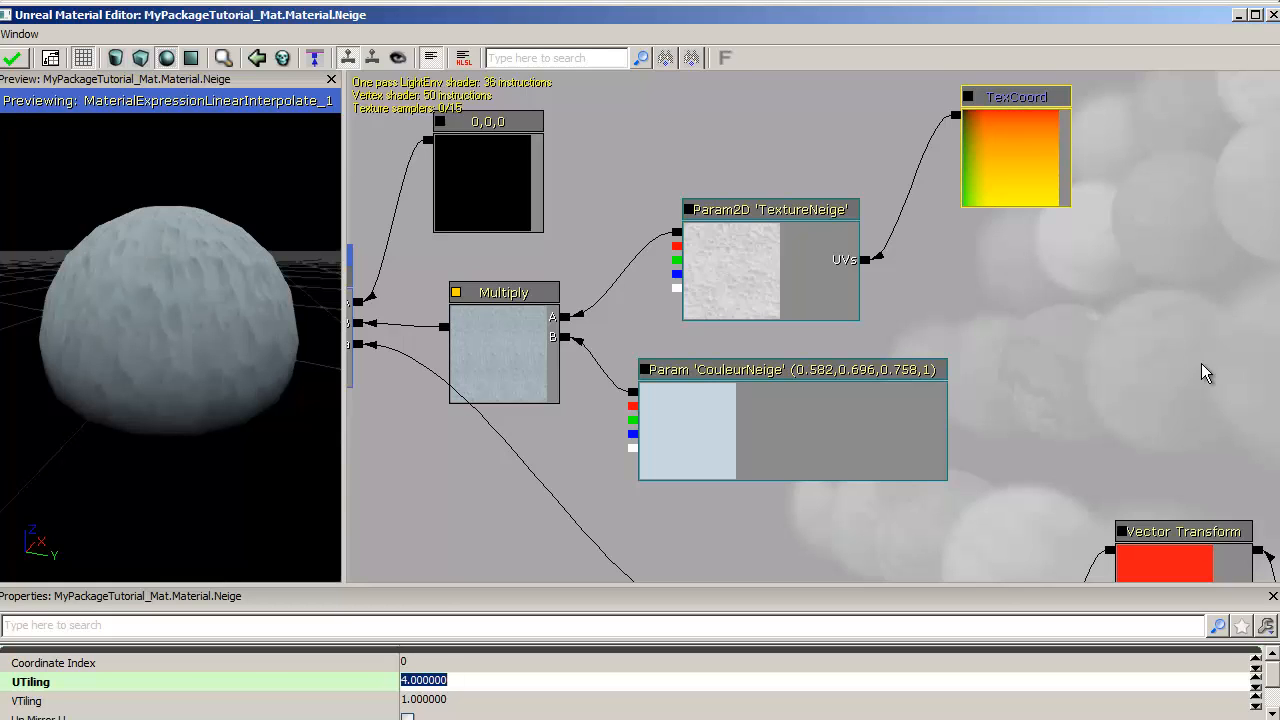
key(Tab)
text(4)
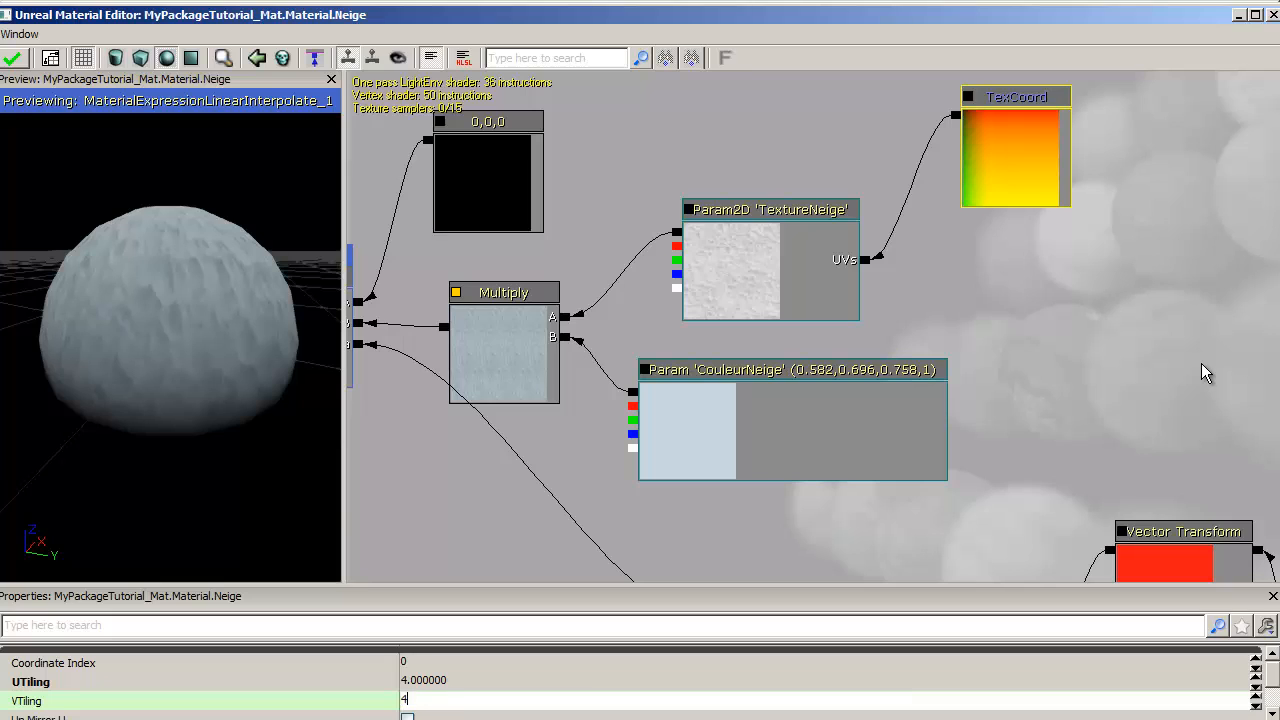
key(Return)
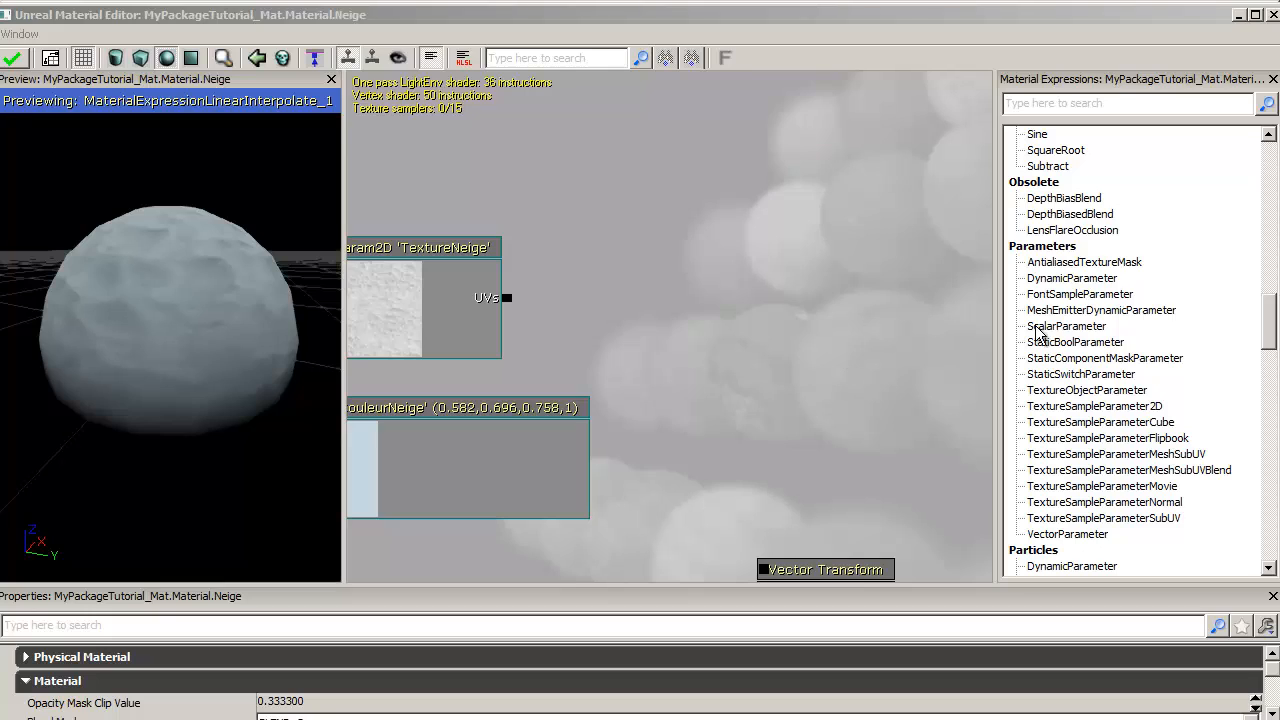
Step: Add two ScalarParameter nodes, one above the other, and an AppendVector node between them and the TextureNeige parameter
drag(1038, 326, 835, 190)
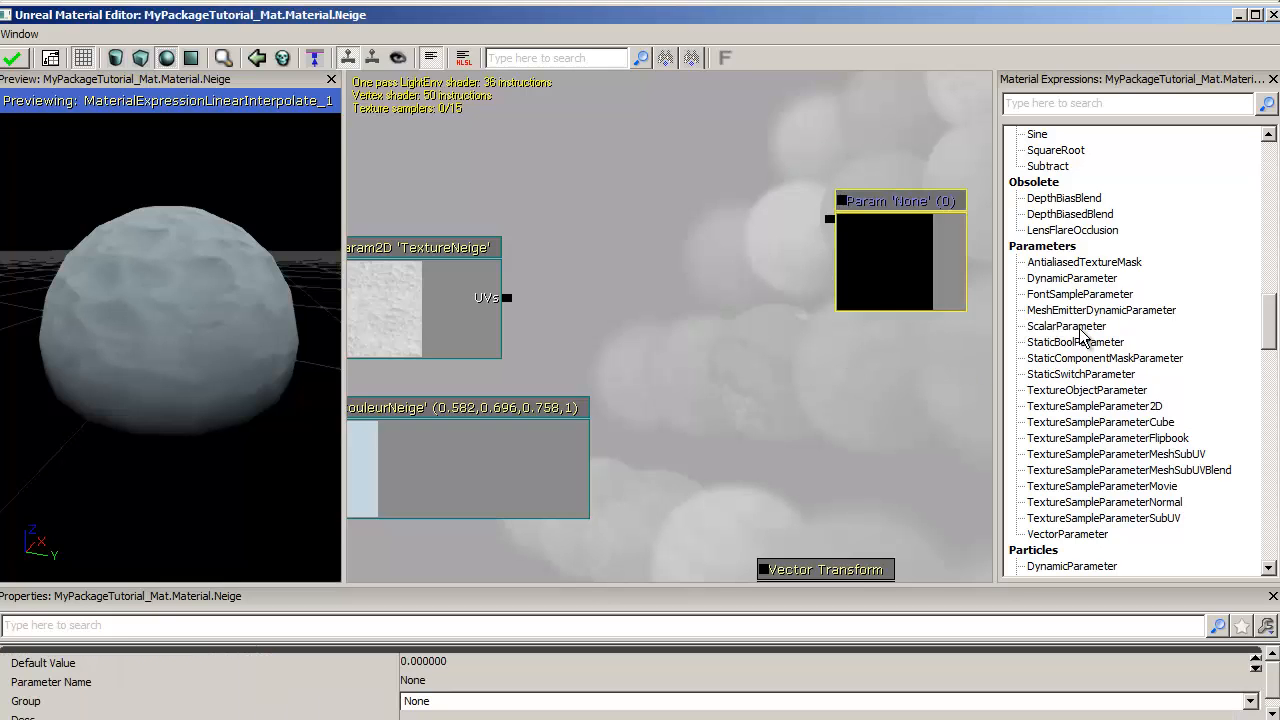
click(836, 340)
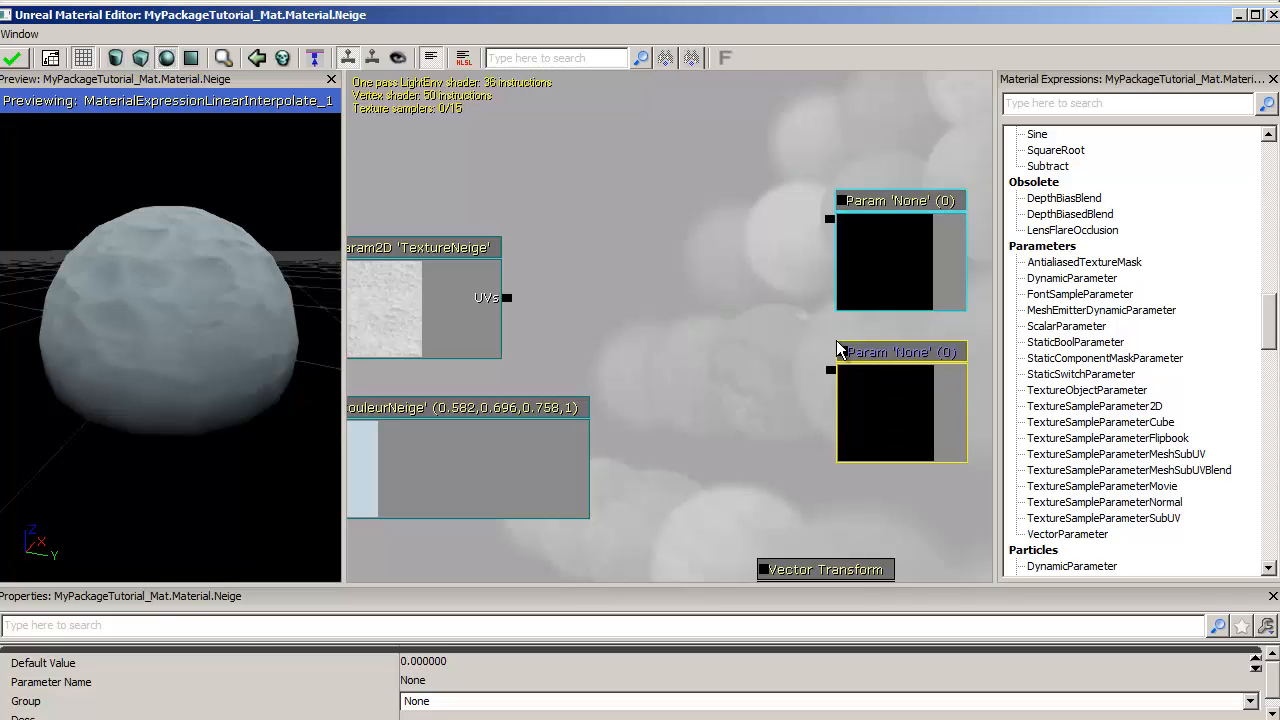
click(1024, 104)
text(a)
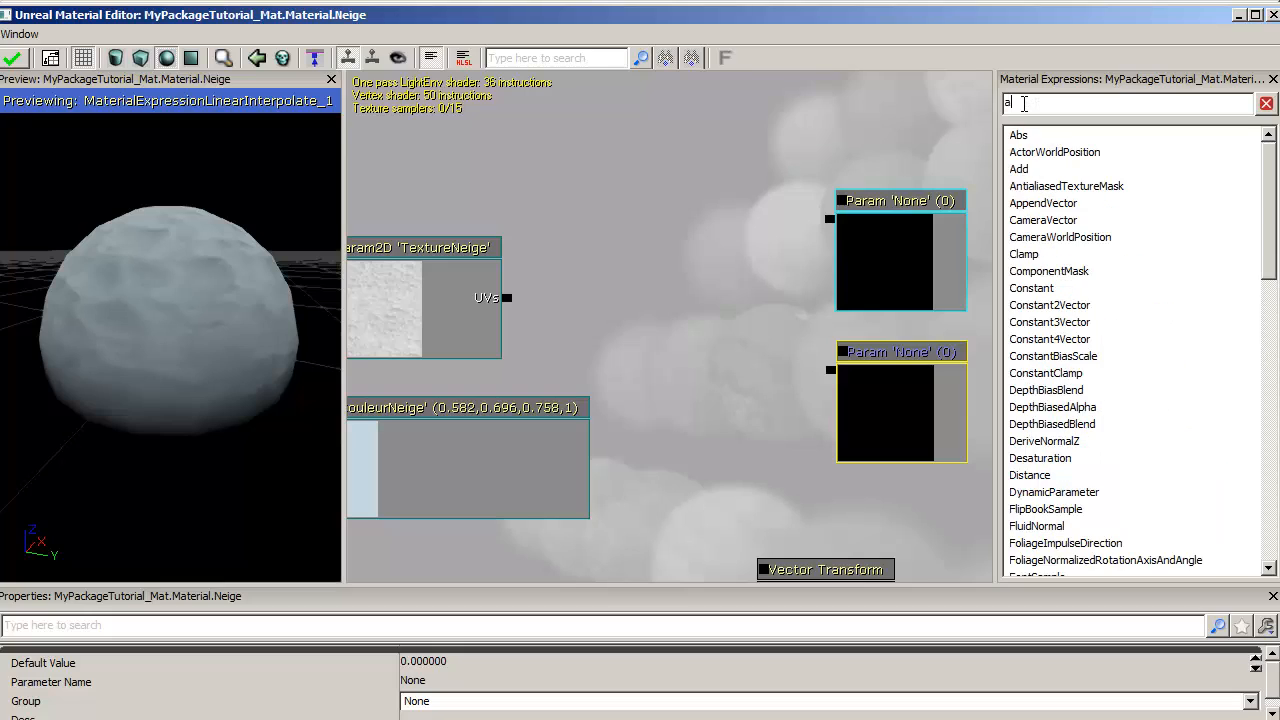
text(p)
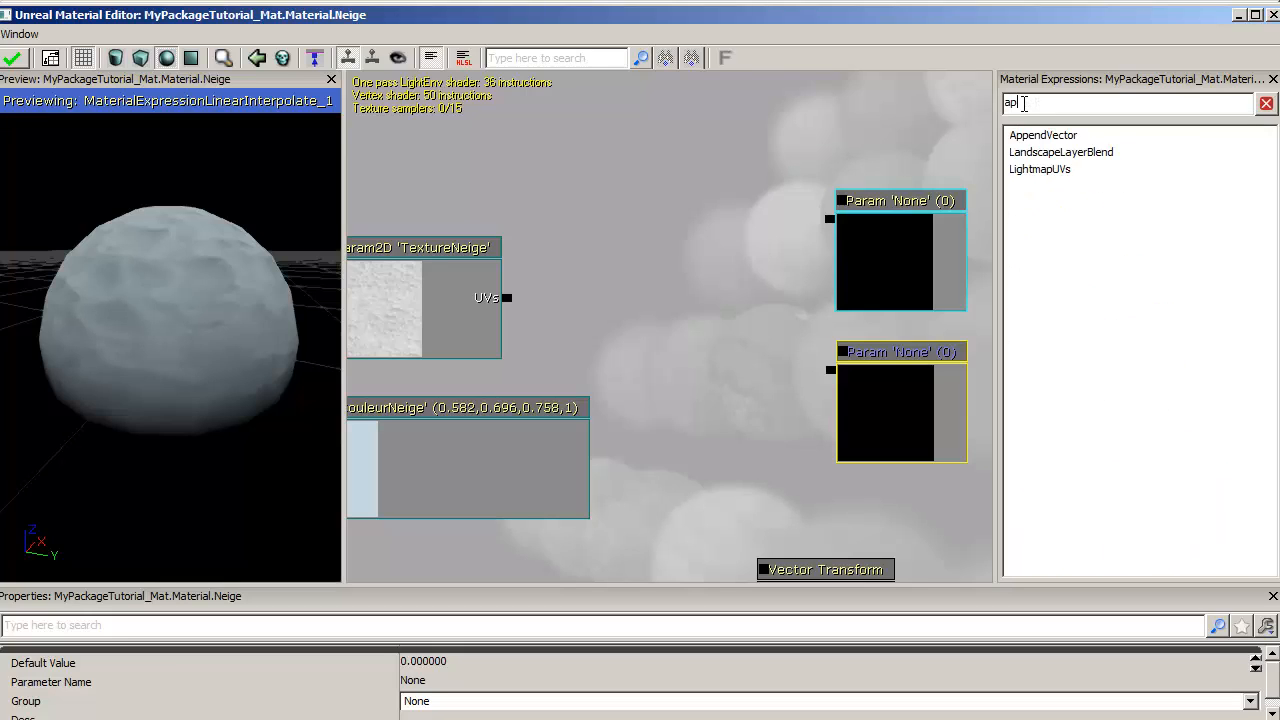
drag(1026, 137, 660, 260)
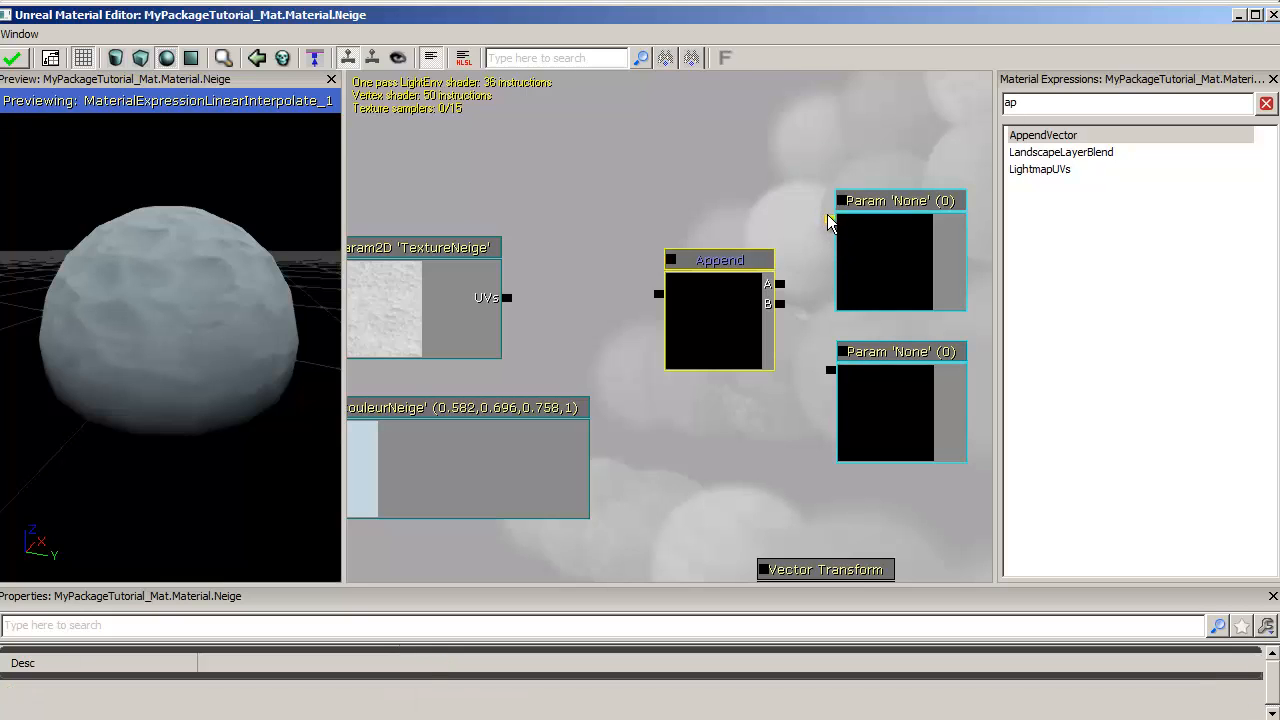
Step: Connect the upper scalar parameter to Append's A input, the lower one to B, and Append's output to TextureNeige's UVs
drag(830, 218, 781, 284)
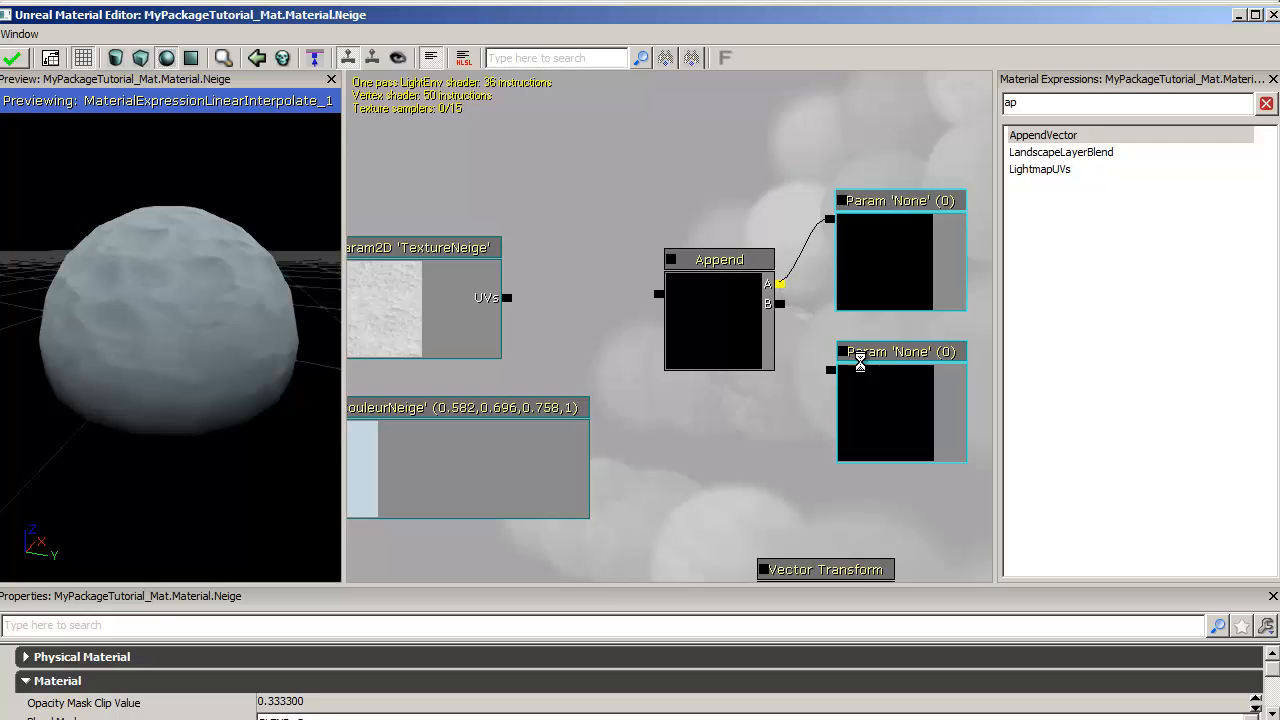
drag(830, 369, 781, 304)
drag(658, 294, 510, 298)
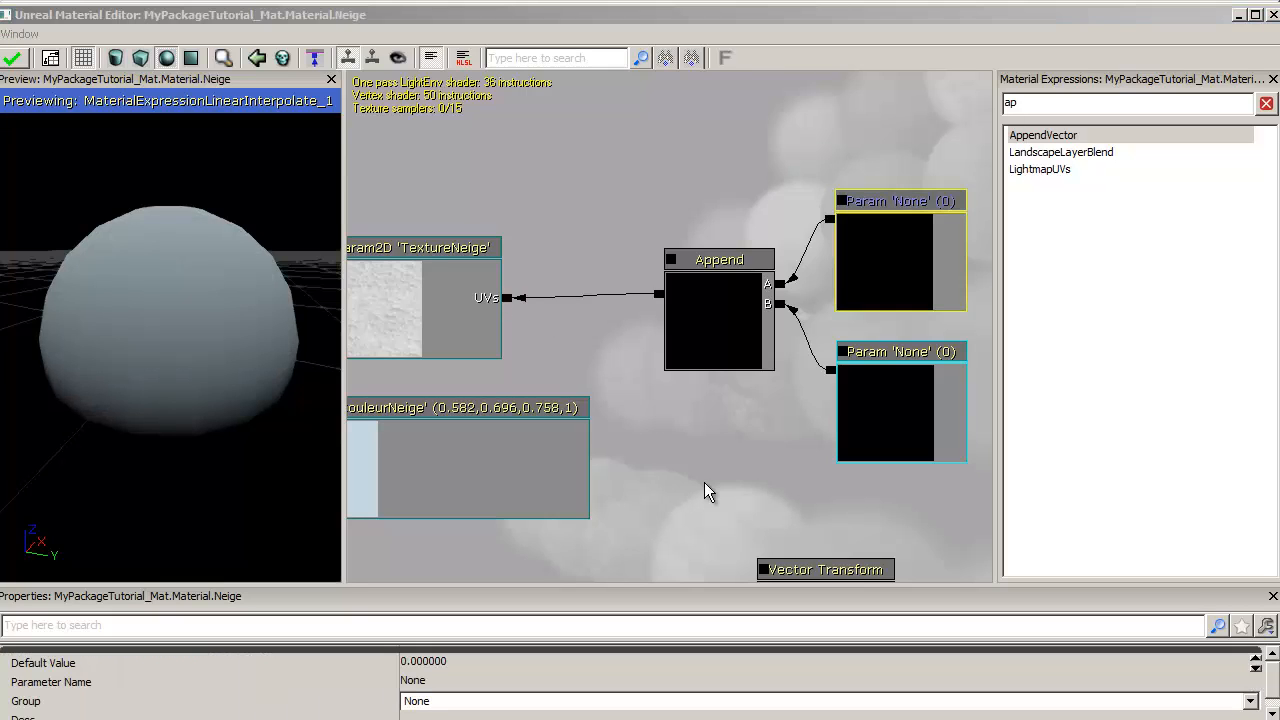
Step: Name the upper scalar parameter Texture_U and set its default value to 1
click(901, 270)
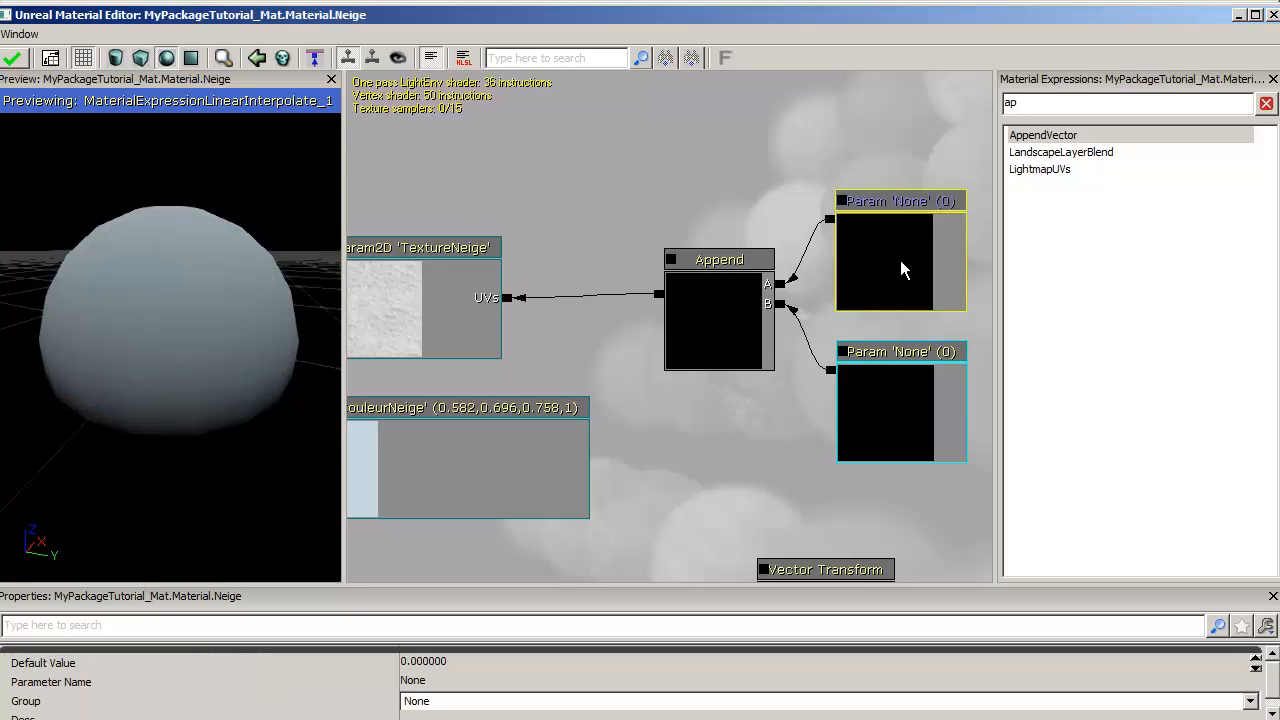
click(928, 420)
click(908, 280)
click(448, 683)
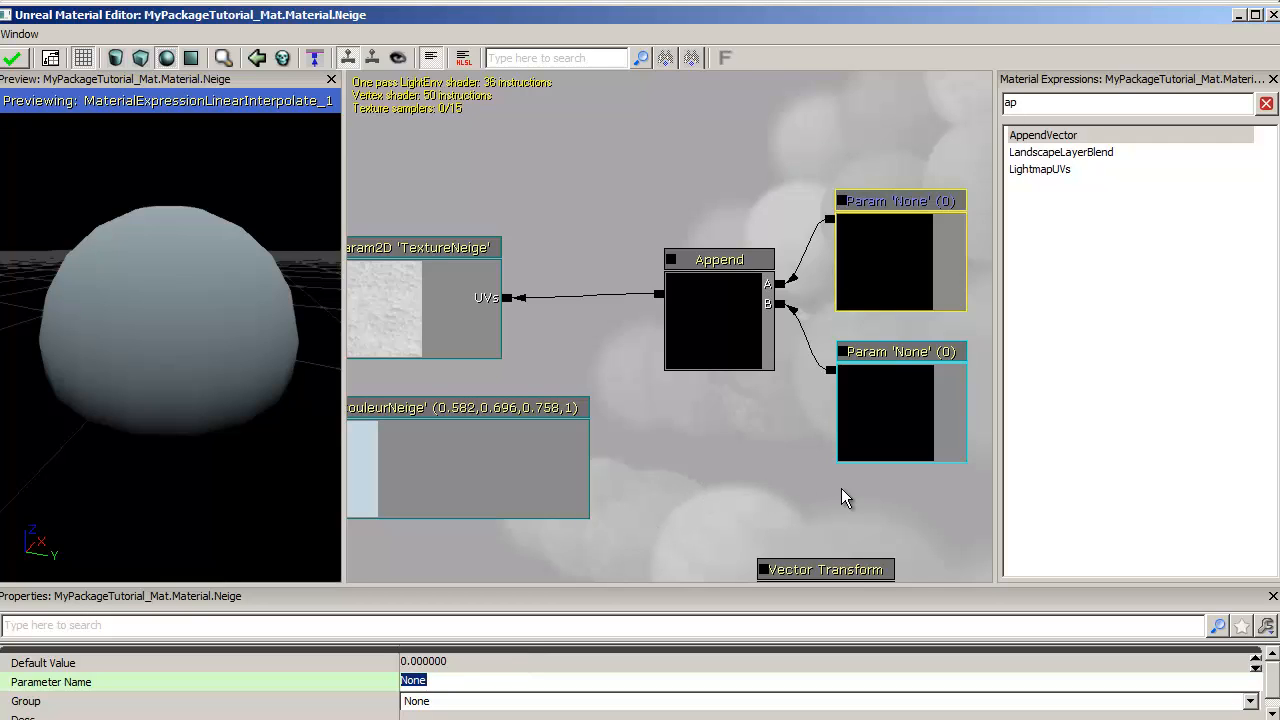
text(Texture_U)
click(491, 661)
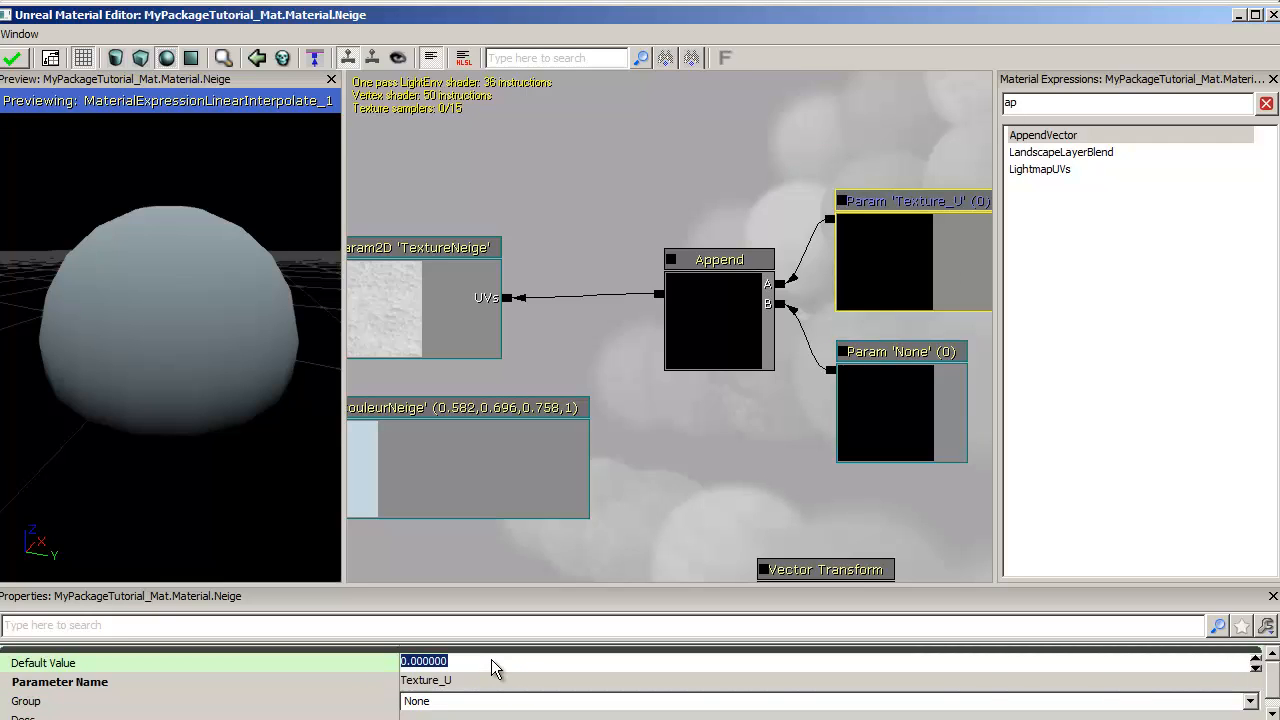
text(1)
key(Return)
Step: Name the lower scalar parameter Texture_V and set its default value to 1
click(880, 431)
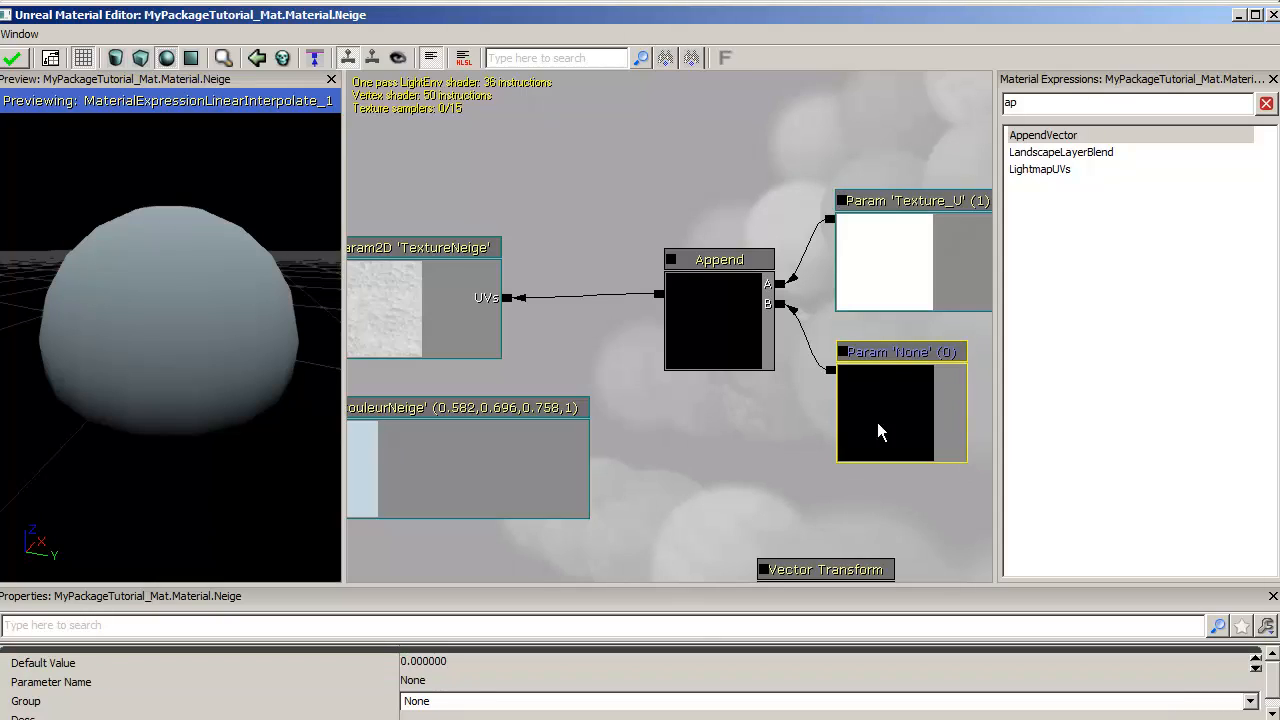
click(441, 680)
text(Te)
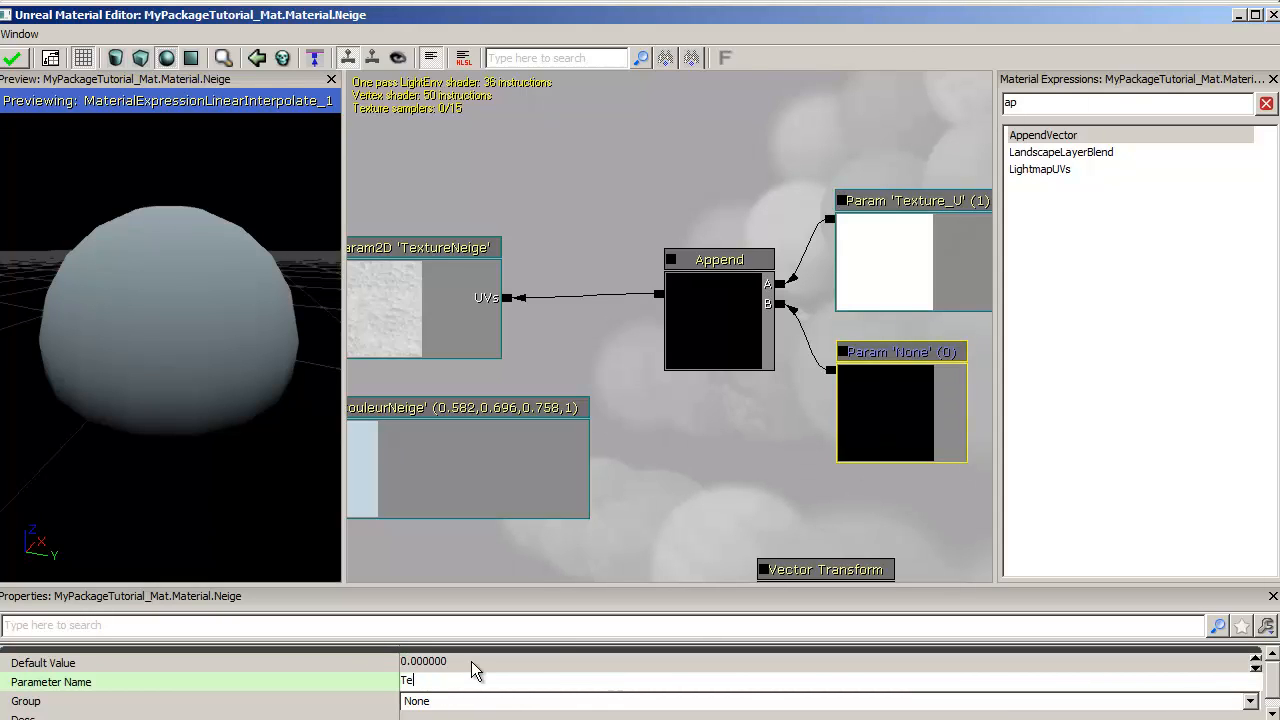
text(xture_V)
key(Return)
click(510, 662)
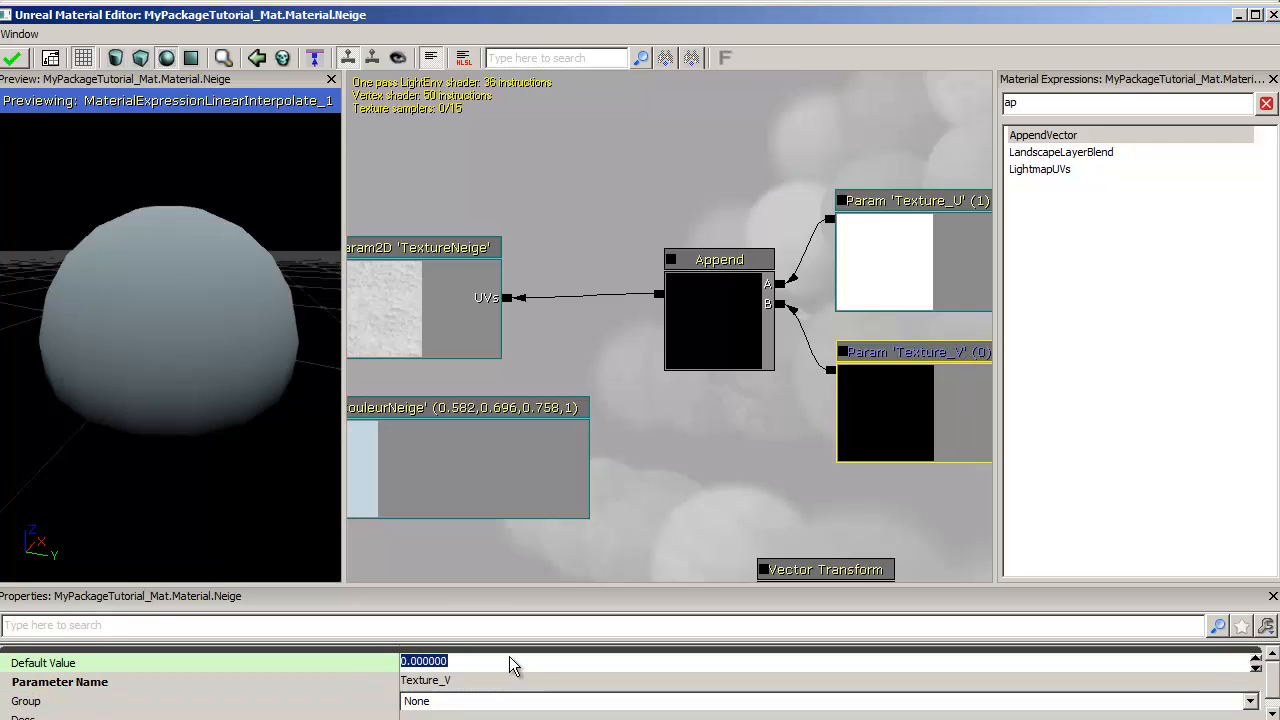
text(1)
key(Return)
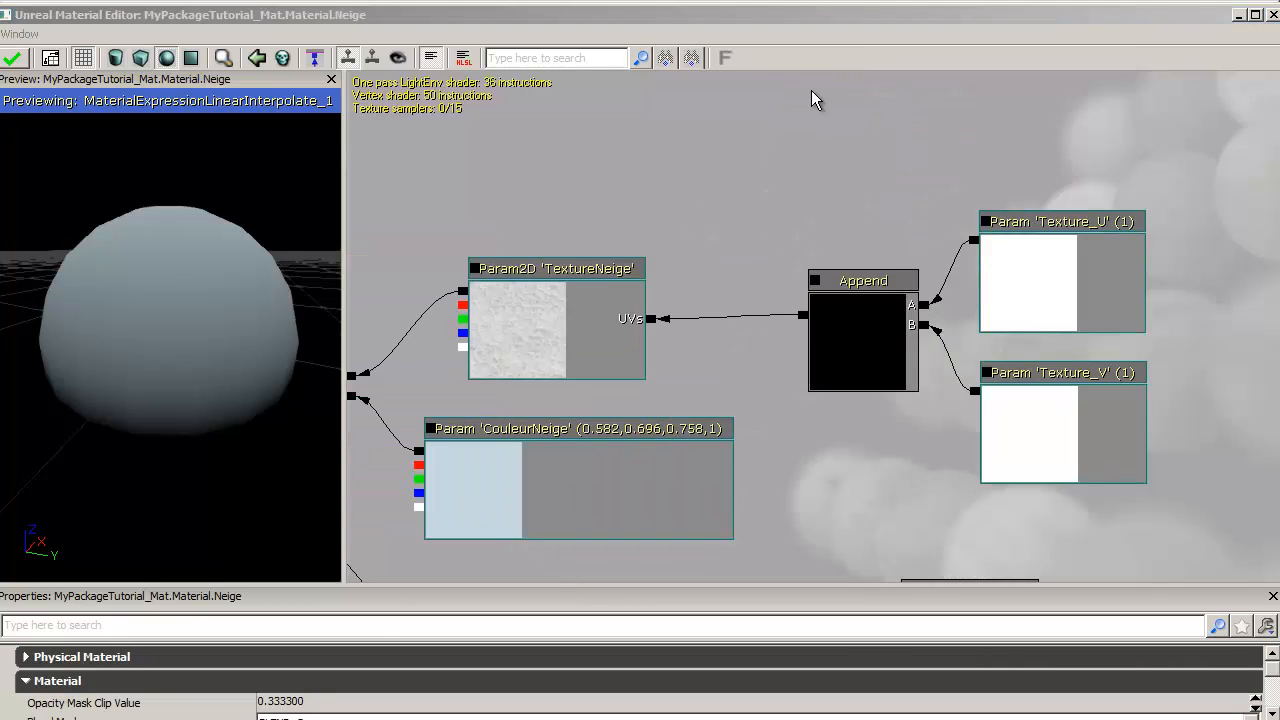
Step: Break the link between Append and TextureNeige's UVs, and add a TextureCoordinate node above the Append node
right_click(655, 320)
click(697, 307)
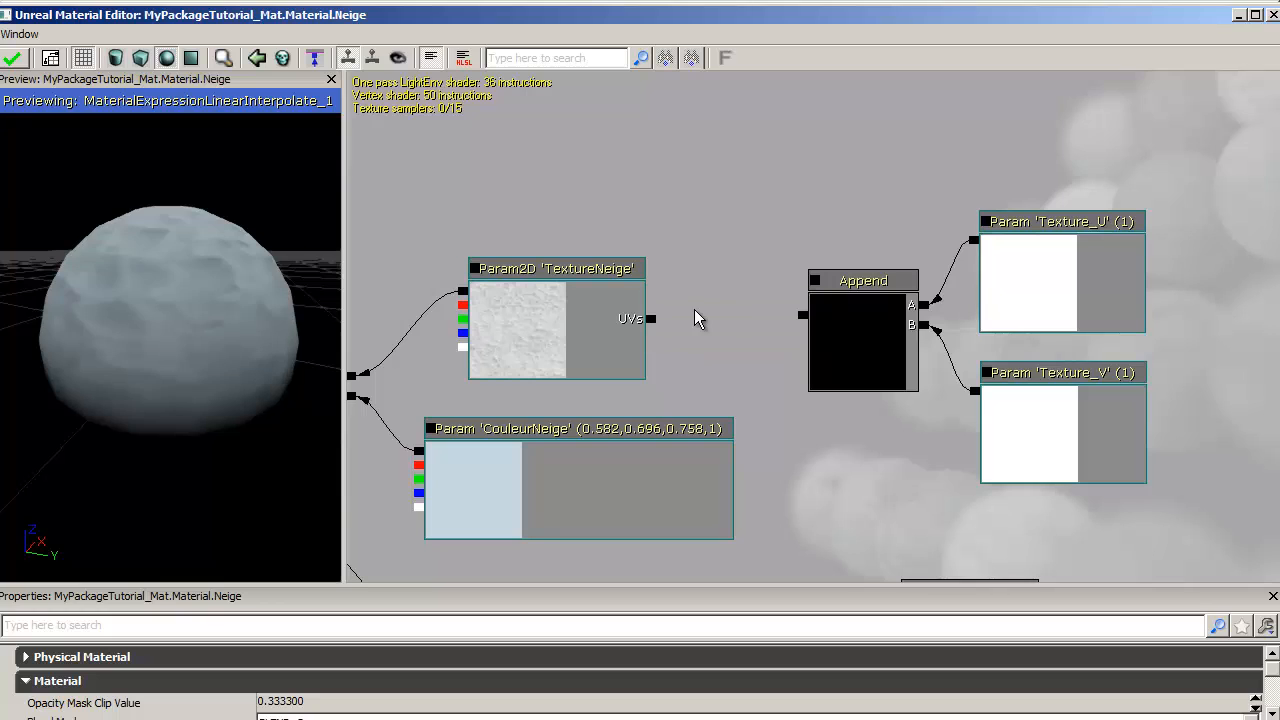
right_click(835, 66)
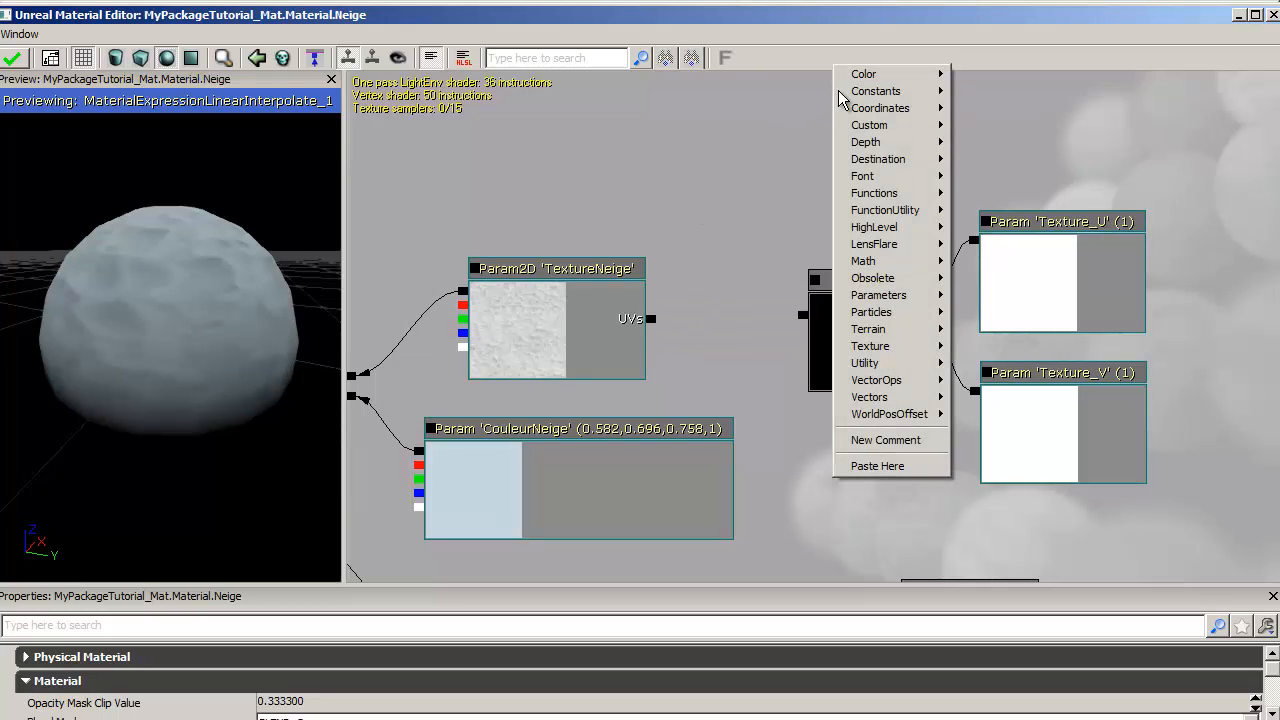
mouse_move(889, 108)
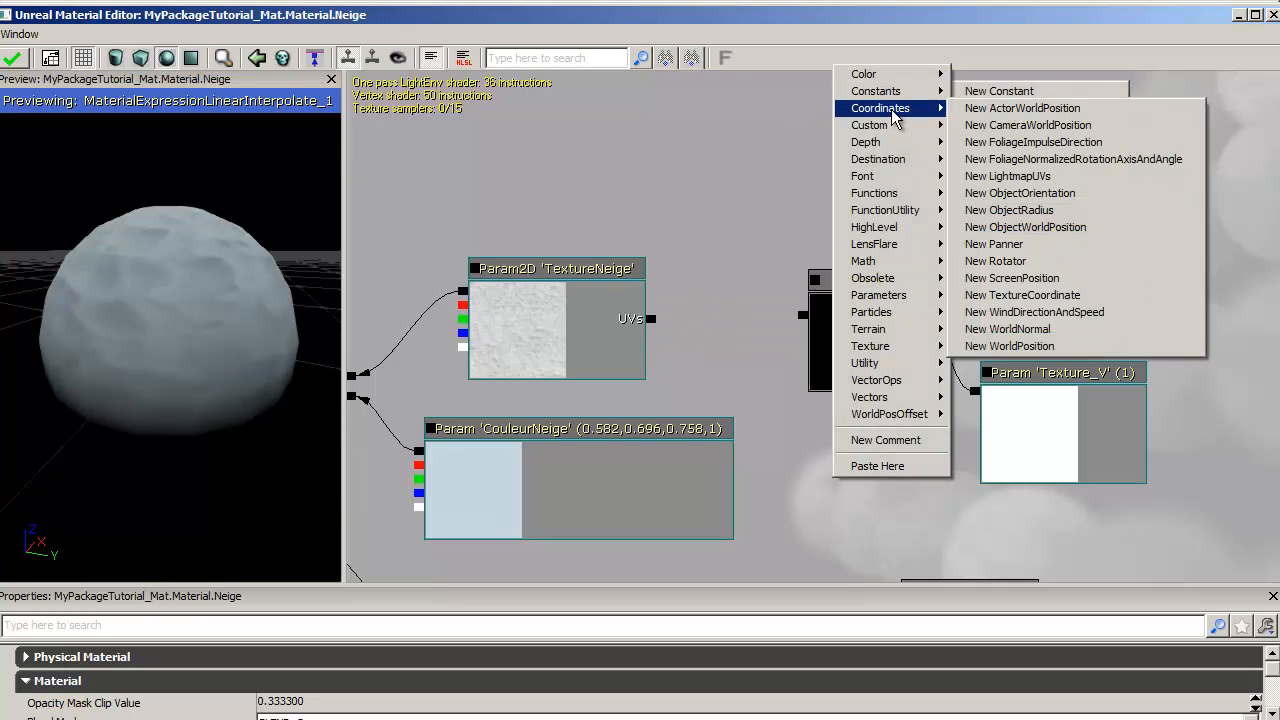
click(1085, 295)
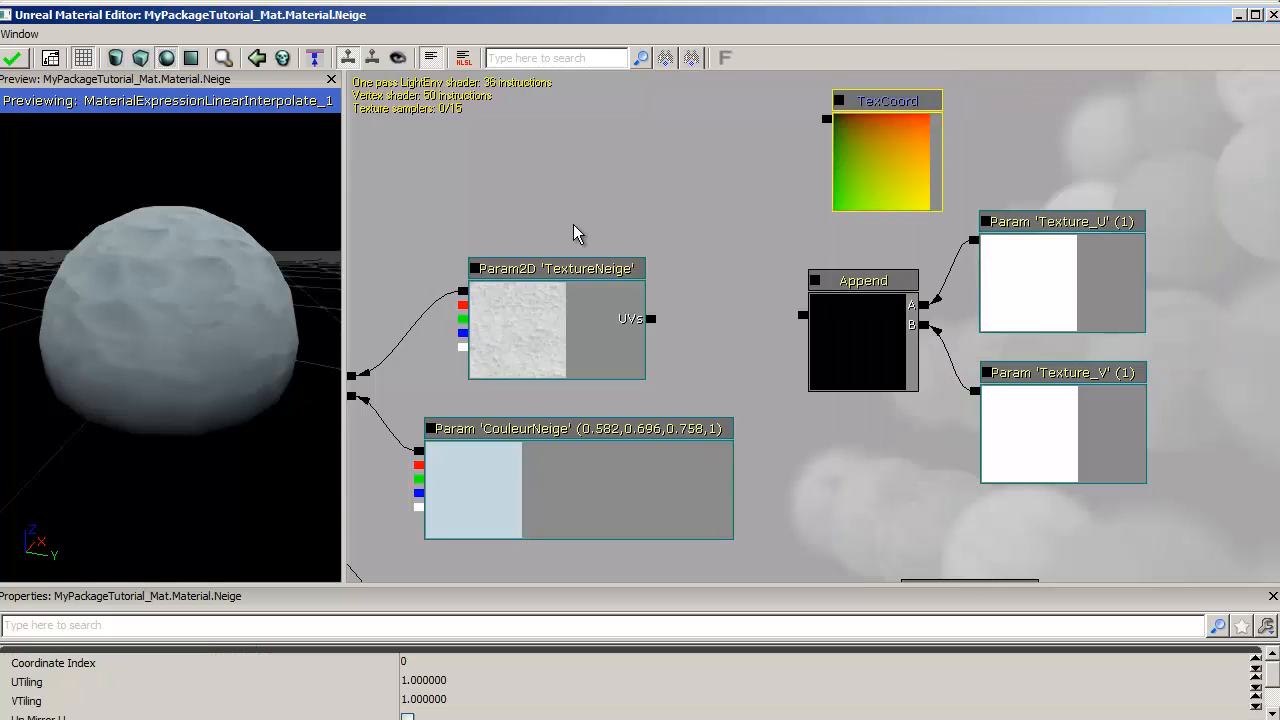
Step: Add a Multiply node that takes TexCoord as A and Append as B, and connect its output to TextureNeige's UVs
right_click(692, 136)
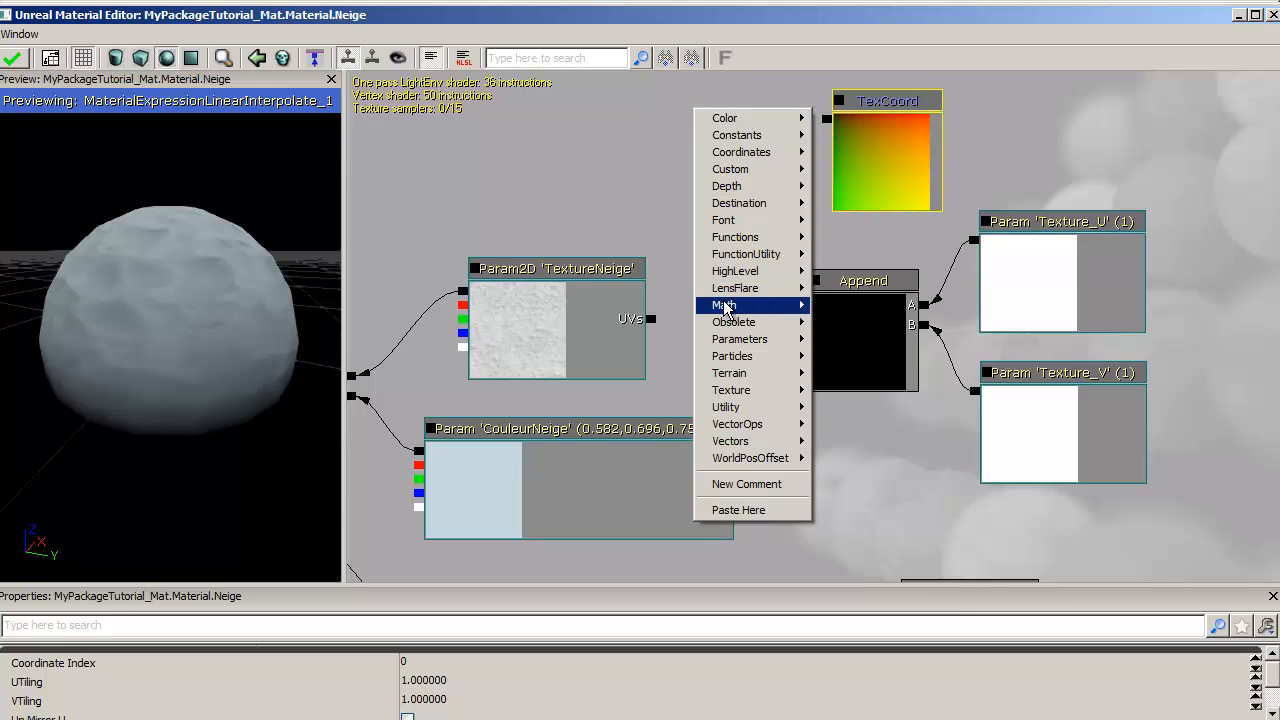
mouse_move(727, 307)
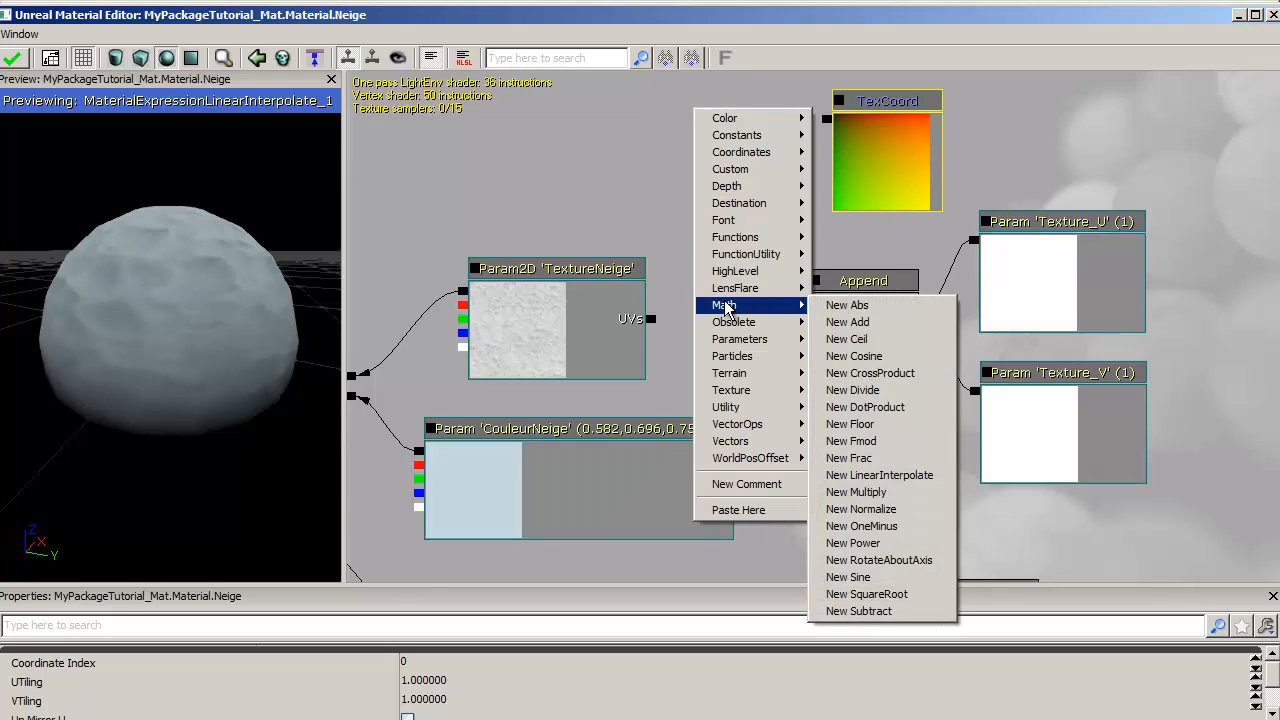
click(893, 497)
drag(801, 319, 815, 197)
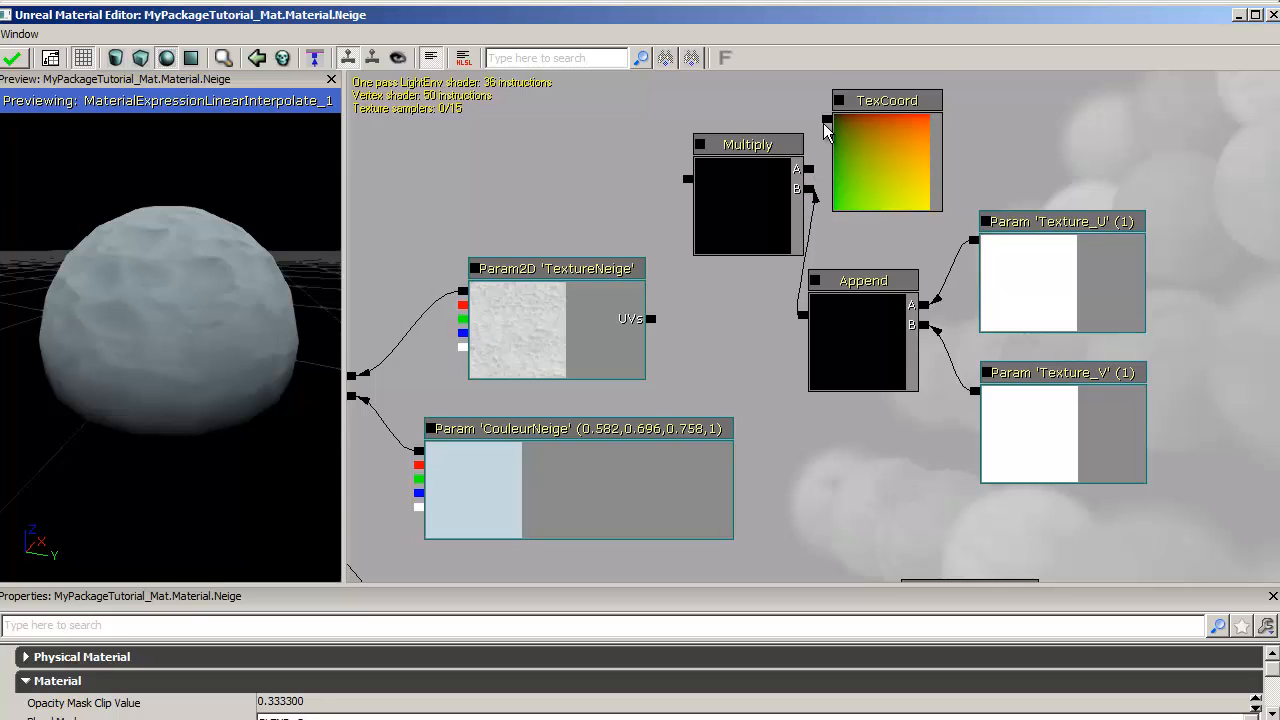
drag(826, 119, 812, 176)
drag(687, 179, 651, 323)
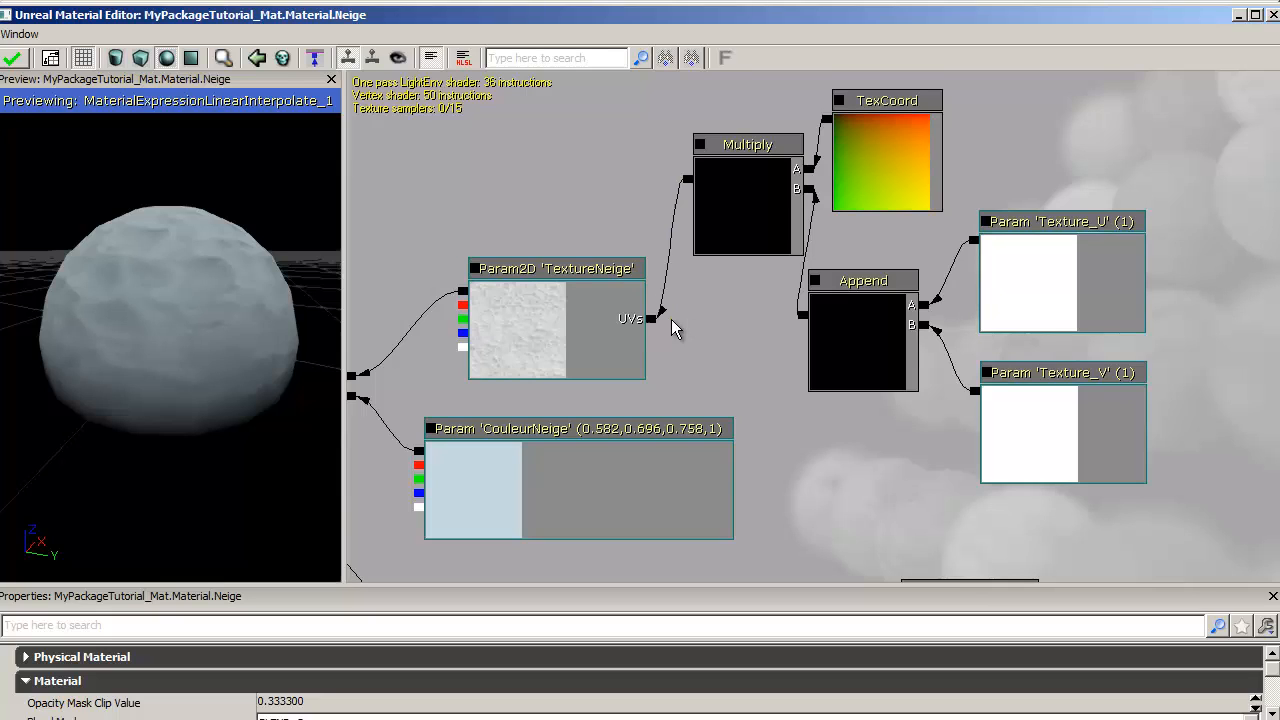
click(742, 232)
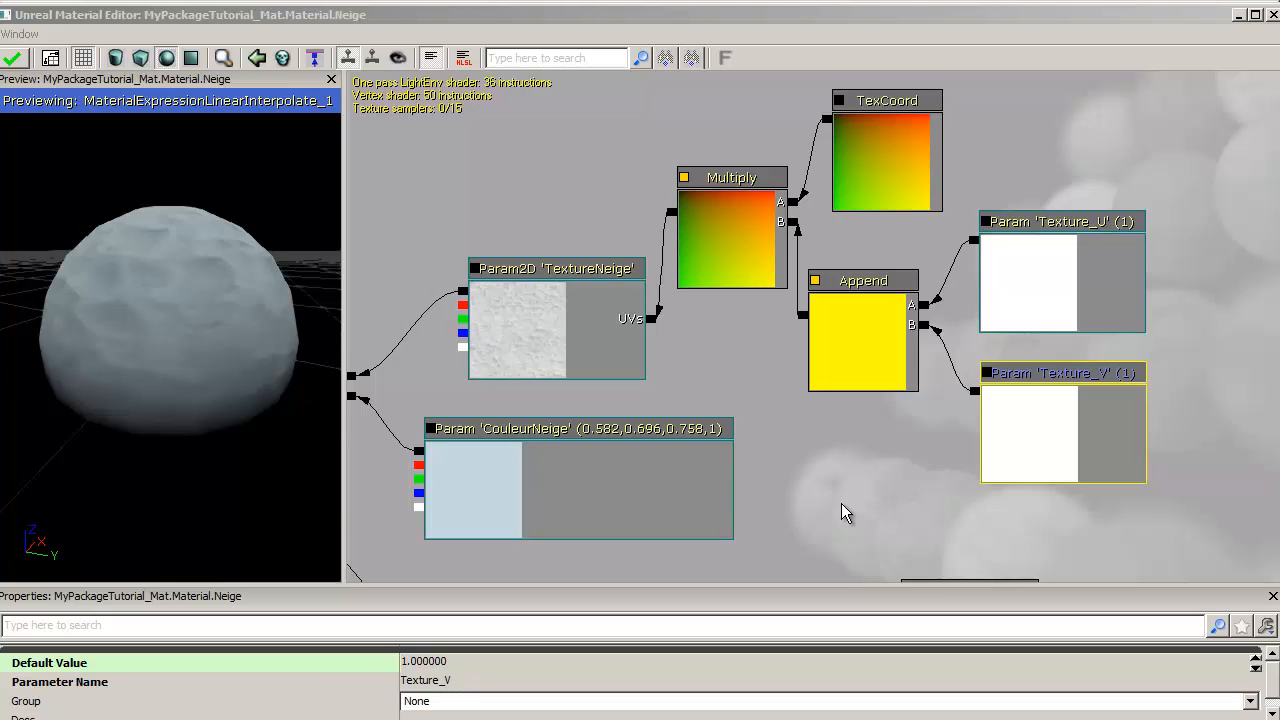
Step: Set the default values of the Texture_U and Texture_V parameters to 3
click(1070, 302)
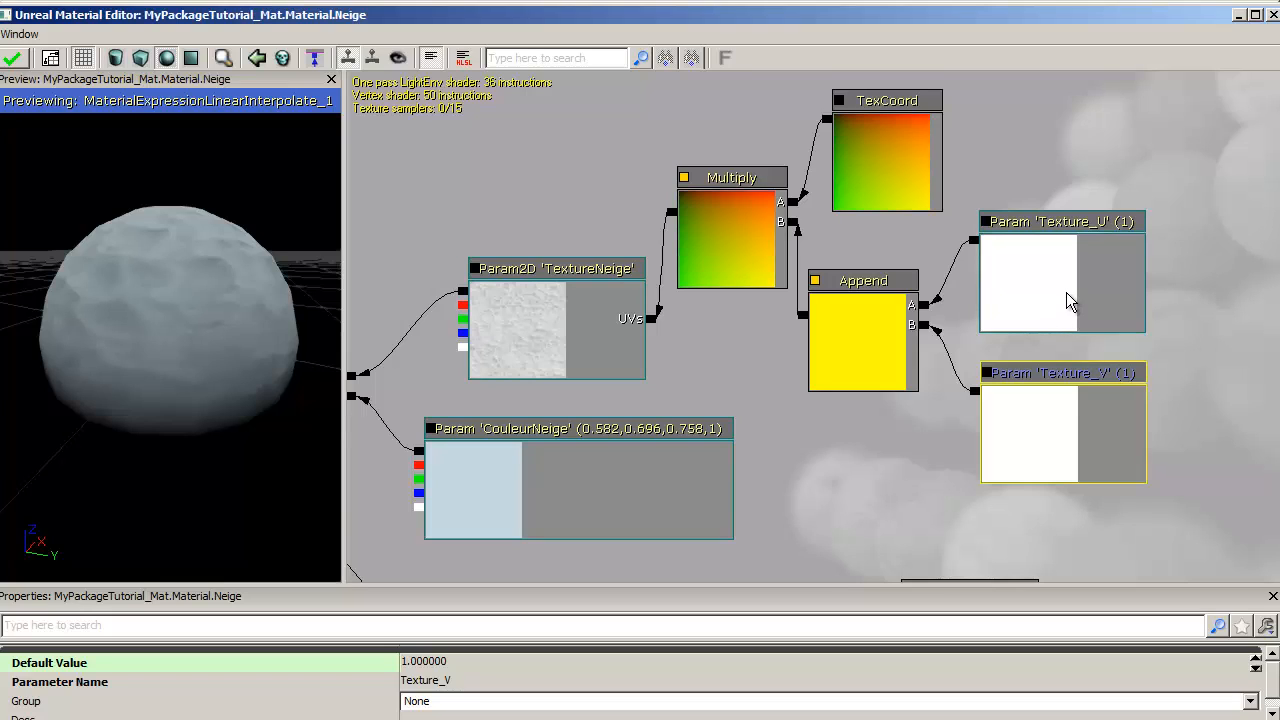
click(480, 668)
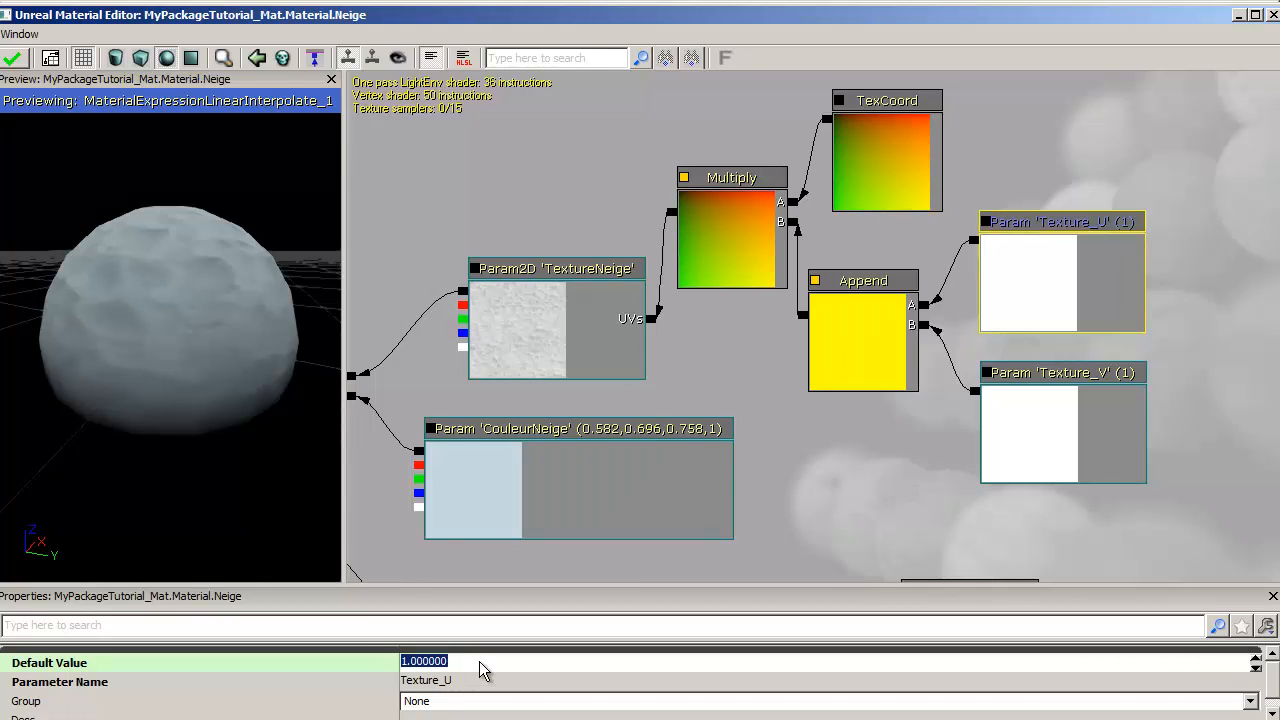
text(3)
key(Return)
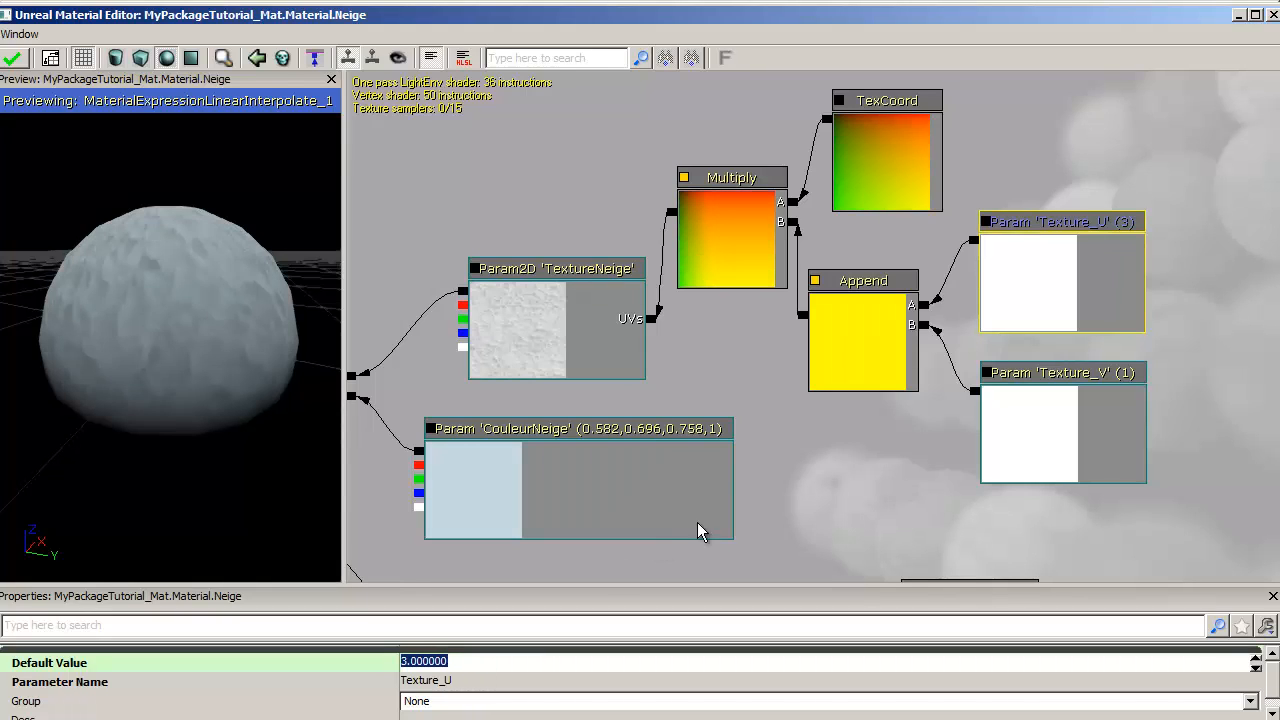
click(1086, 455)
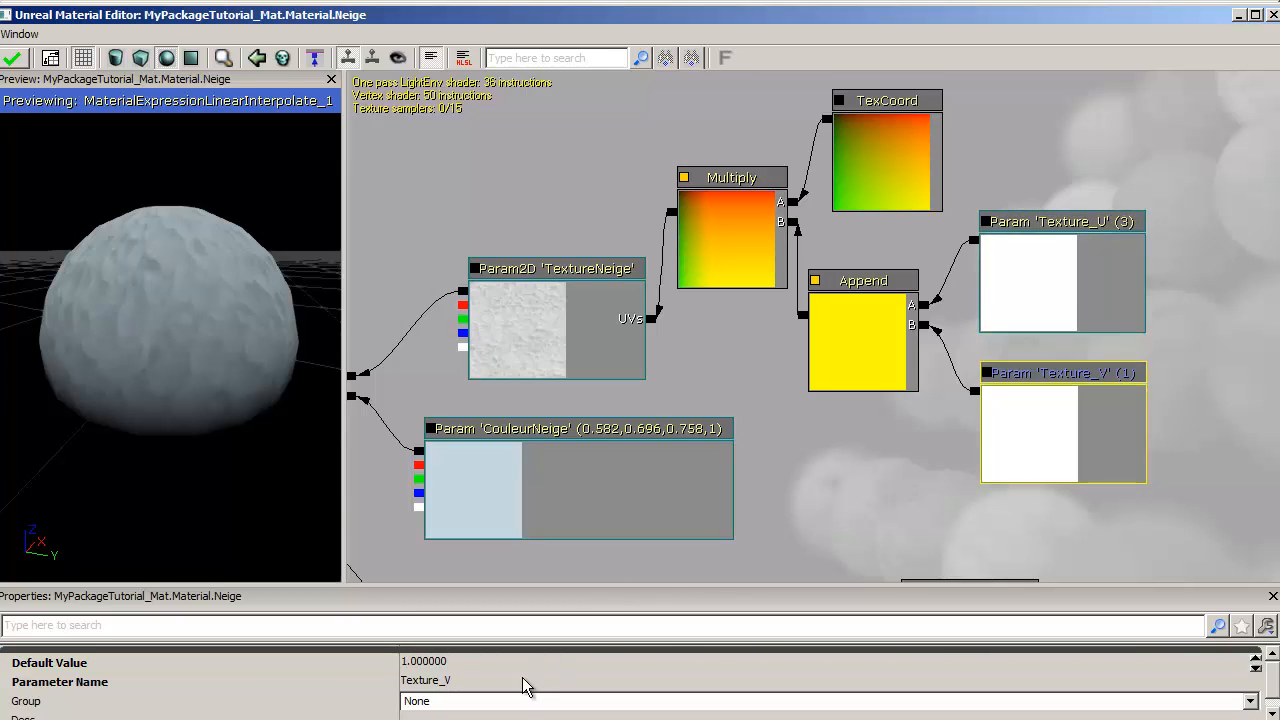
click(467, 664)
text(3)
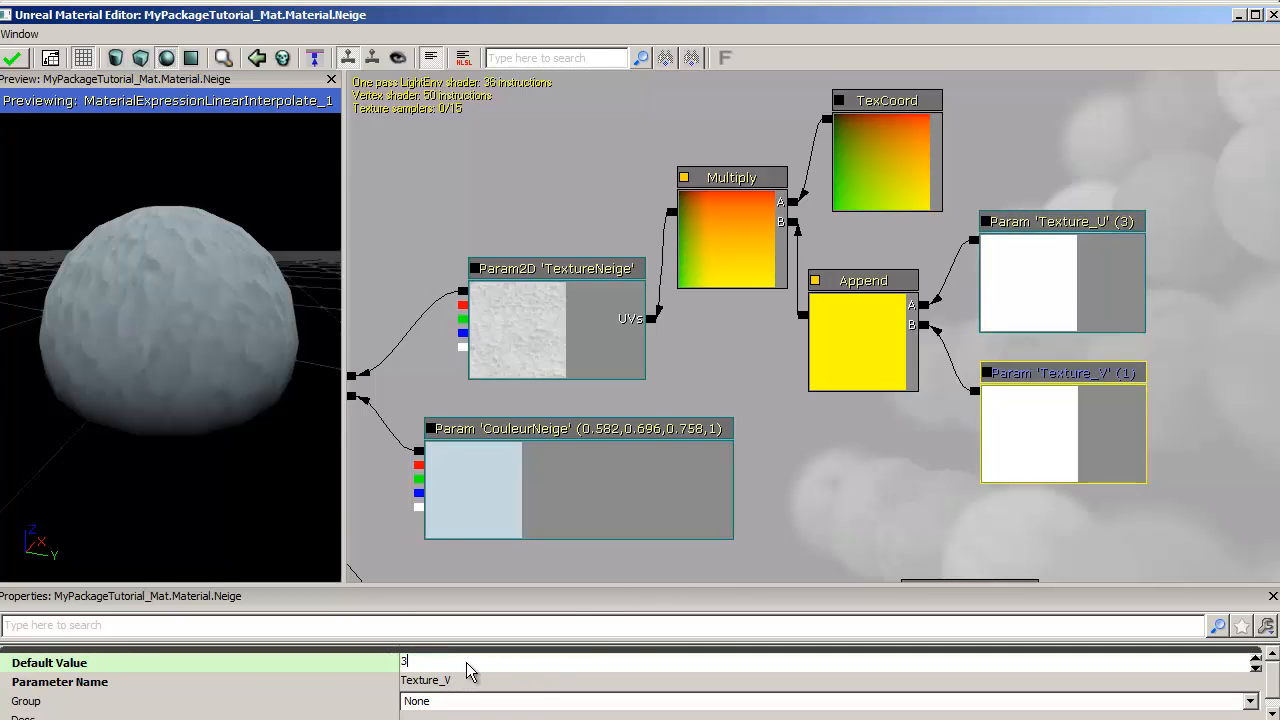
key(Return)
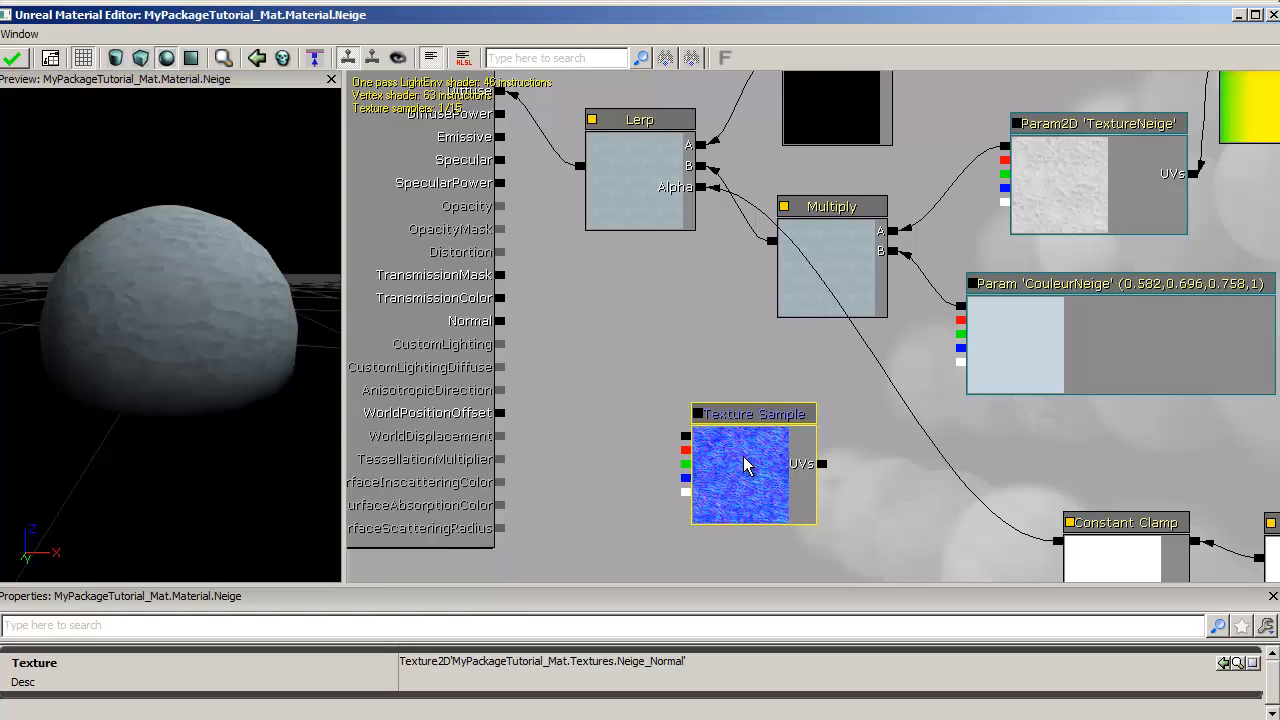
Step: Convert the snow normal map's Texture Sample node to a parameter named Neige_Normal
right_click(710, 417)
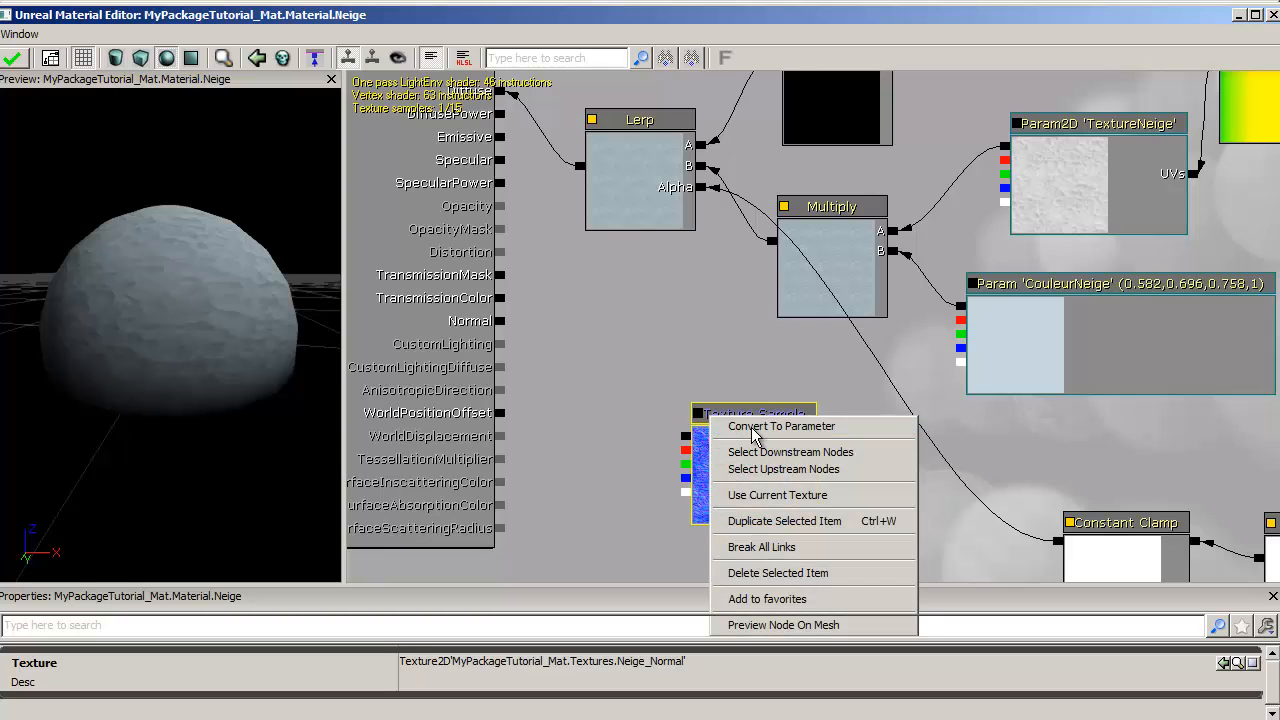
click(754, 427)
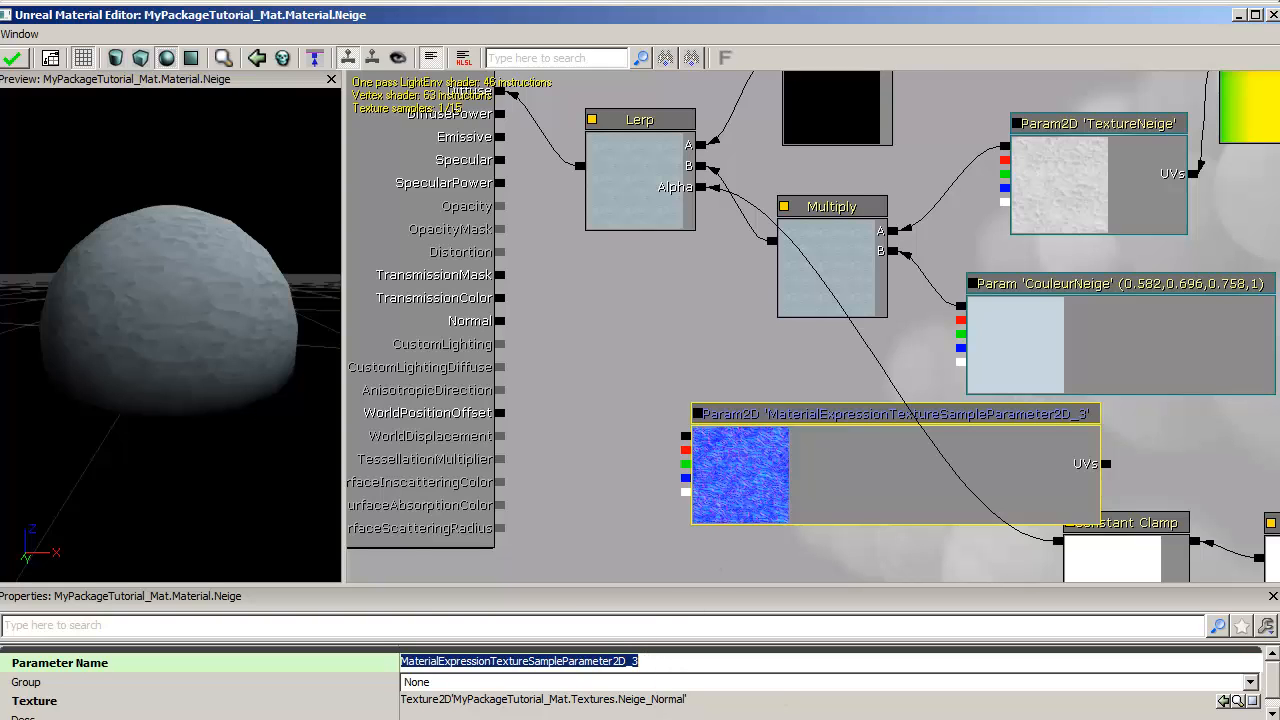
text(Neige_Normal)
key(Return)
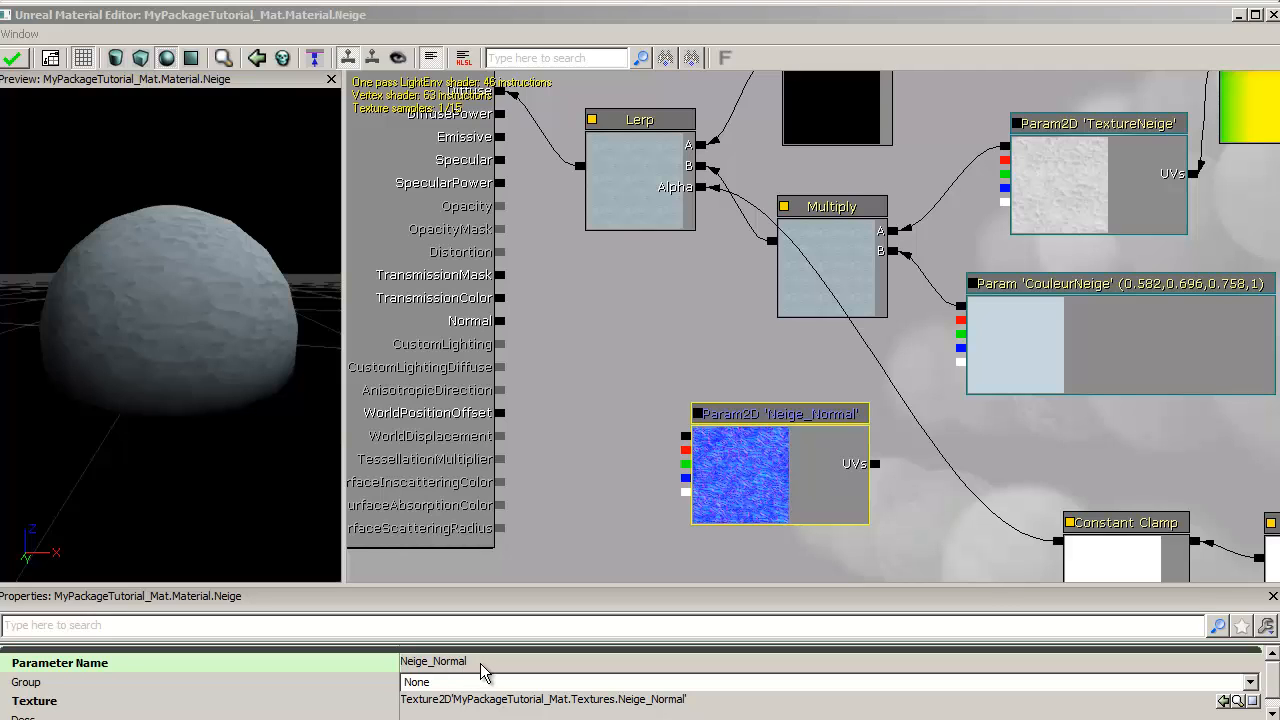
Step: Duplicate the Lerp node, place the copy below the original, and connect its output to the material's Normal input
drag(625, 412, 573, 475)
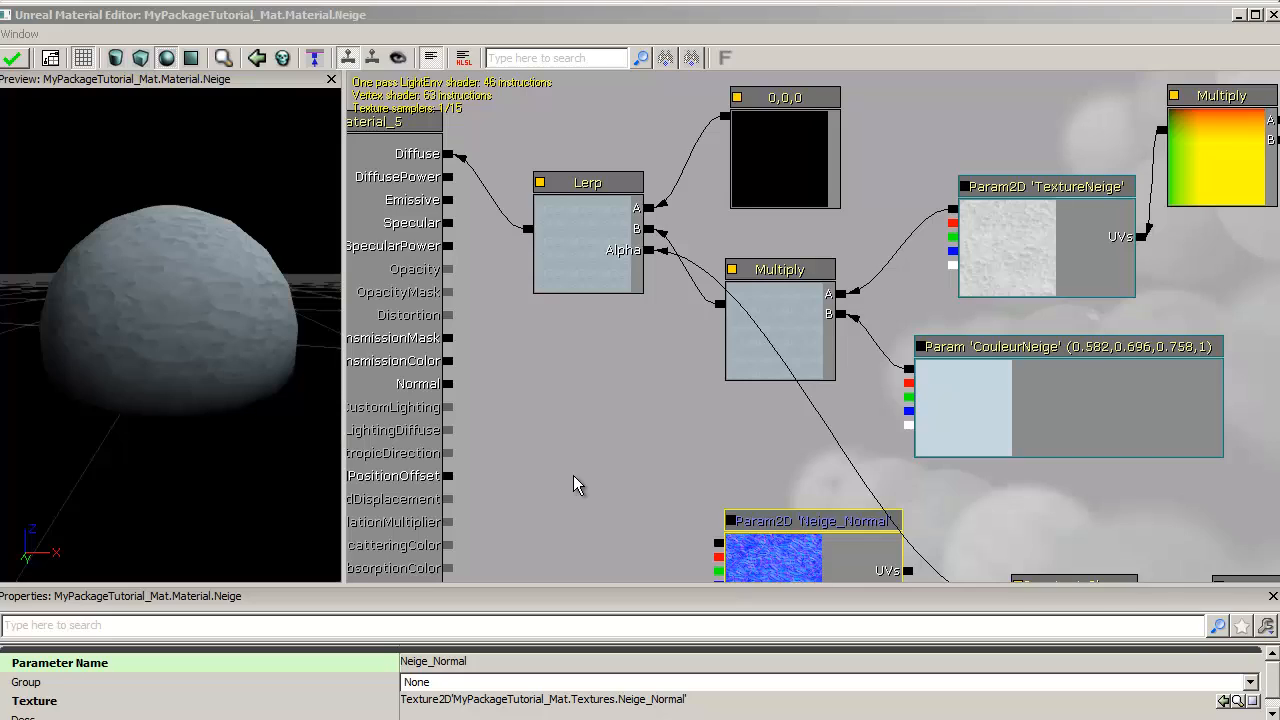
click(585, 223)
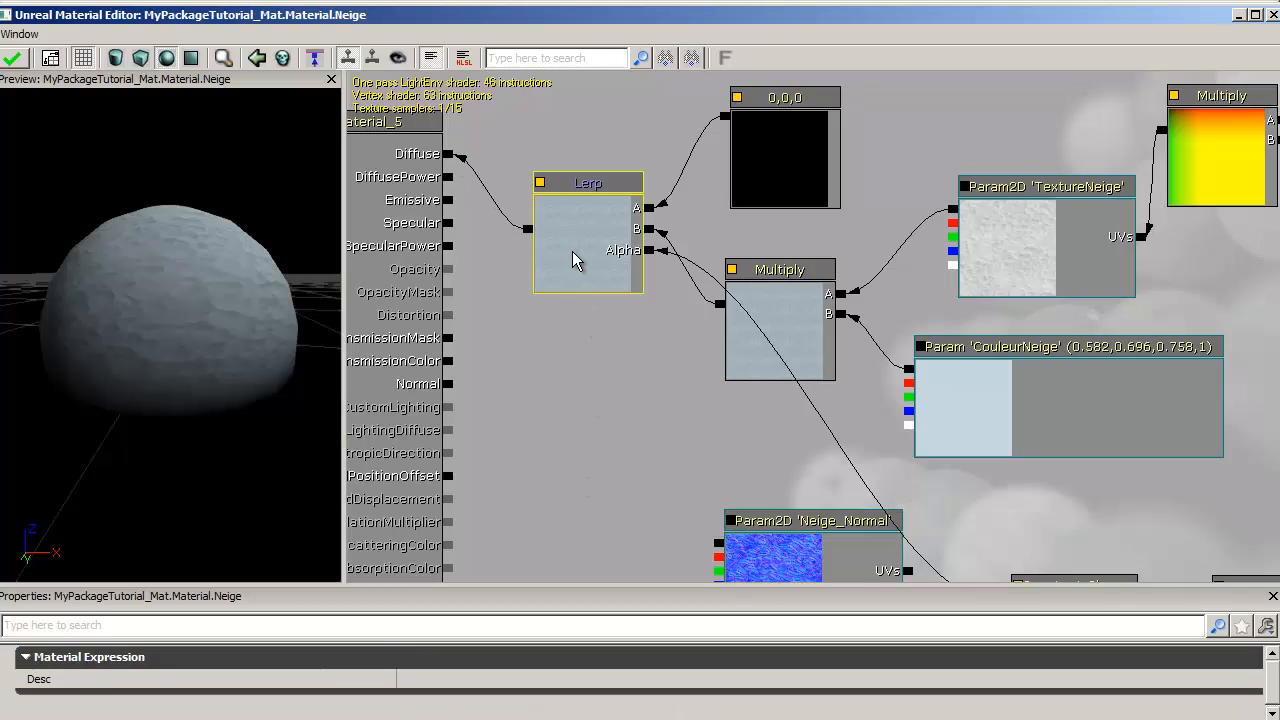
key(ctrl+w)
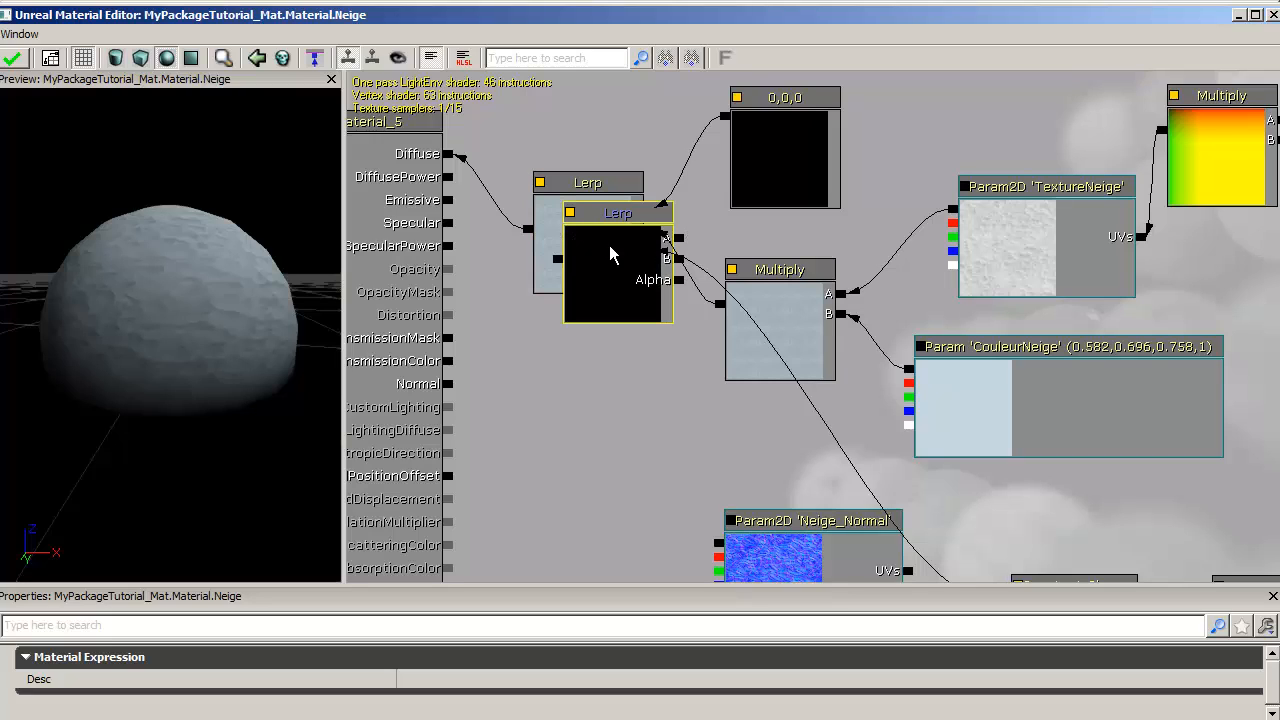
drag(609, 245, 450, 388)
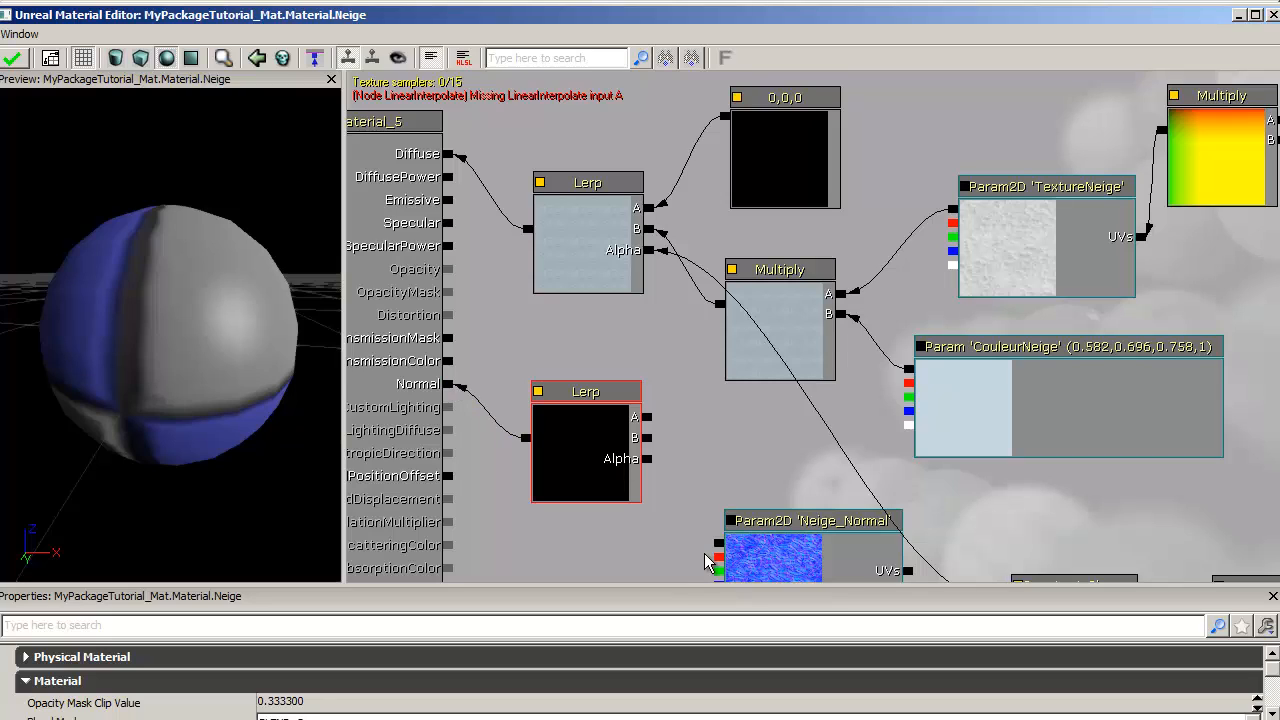
Step: Feed the second Lerp with the 0,0,0 constant as A, Neige_Normal as B, and the Constant Clamp output as Alpha
drag(720, 550, 650, 445)
drag(728, 118, 651, 416)
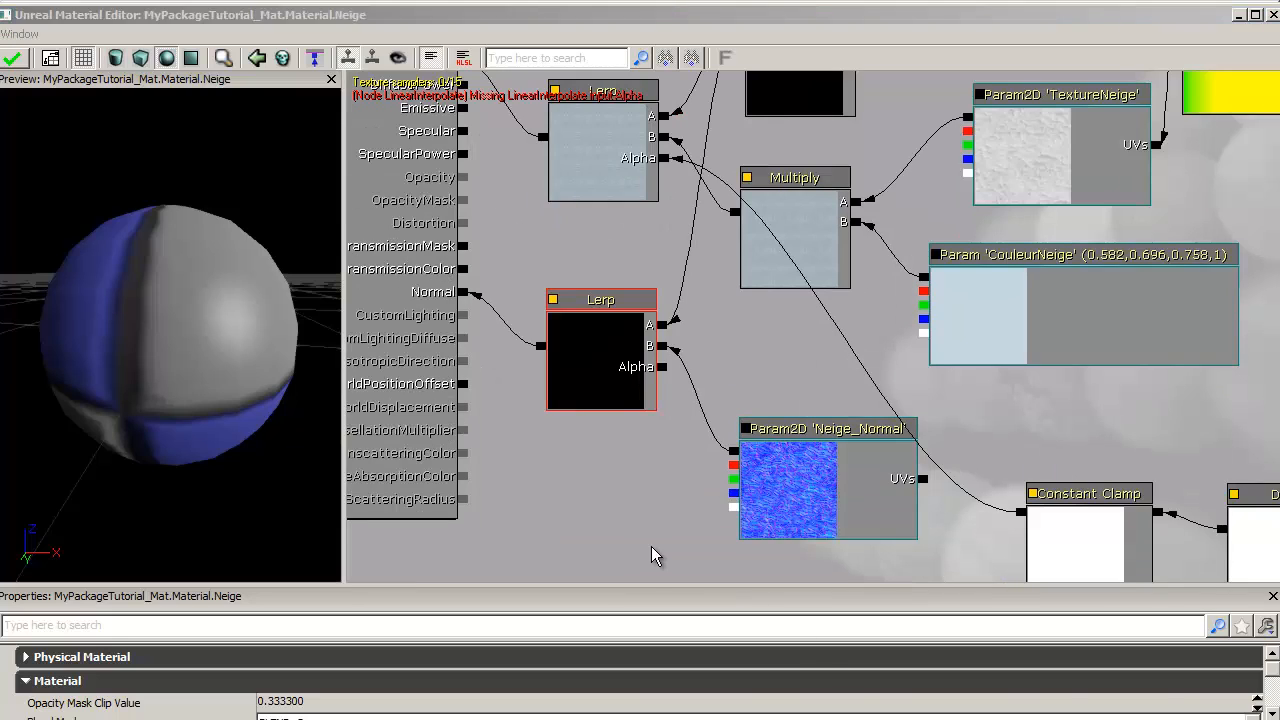
drag(638, 538, 589, 506)
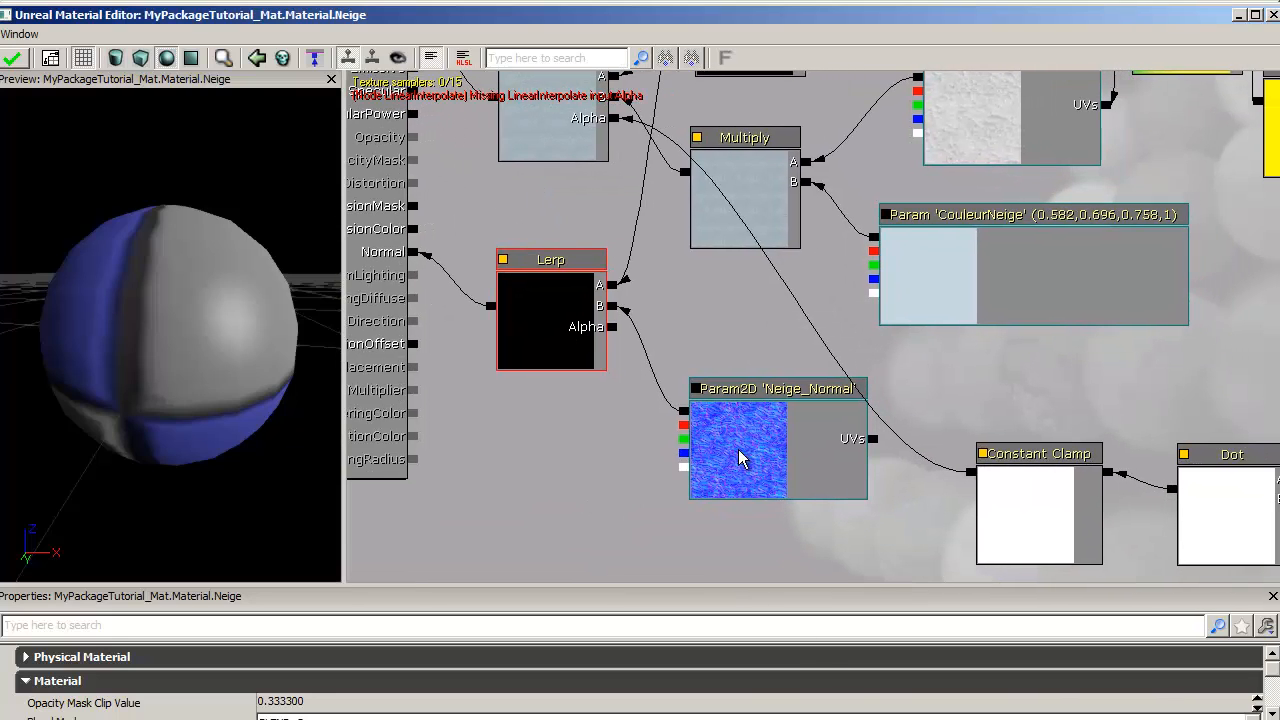
drag(970, 474, 612, 327)
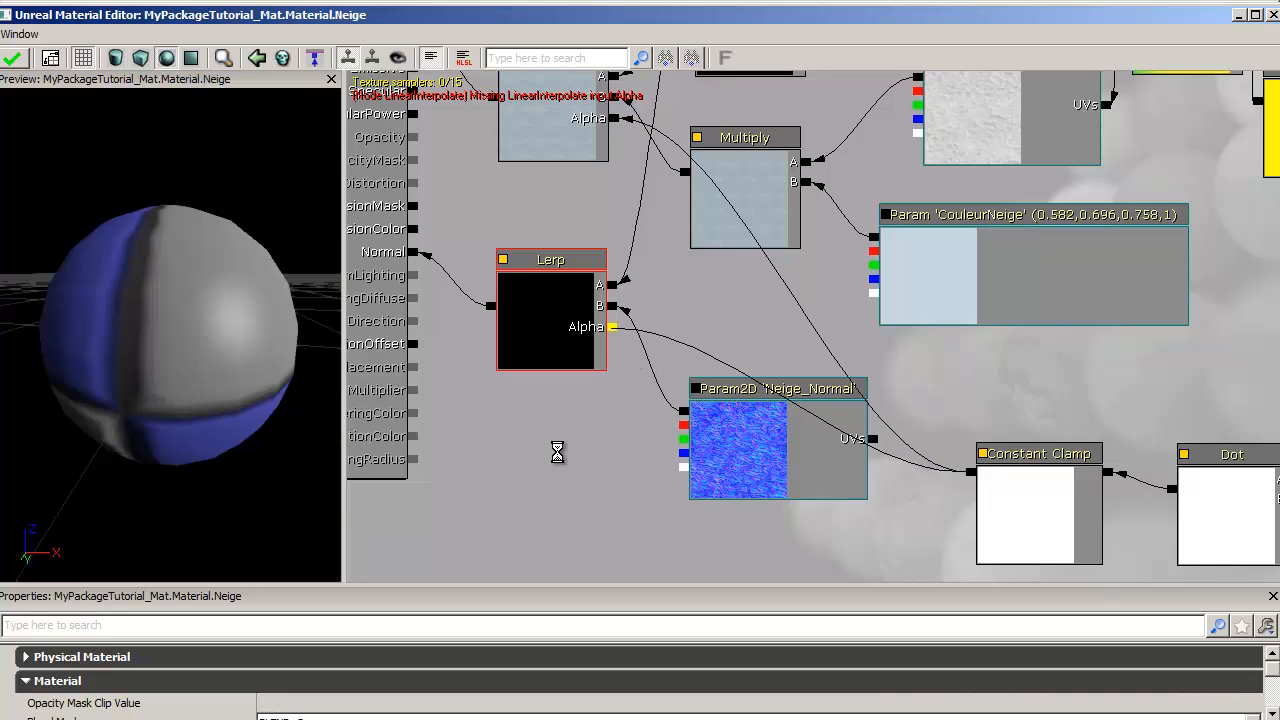
Step: Connect the output of the texture-coordinate Multiply node to Neige_Normal's UVs and check the relief on the preview sphere
drag(556, 452, 581, 562)
click(755, 495)
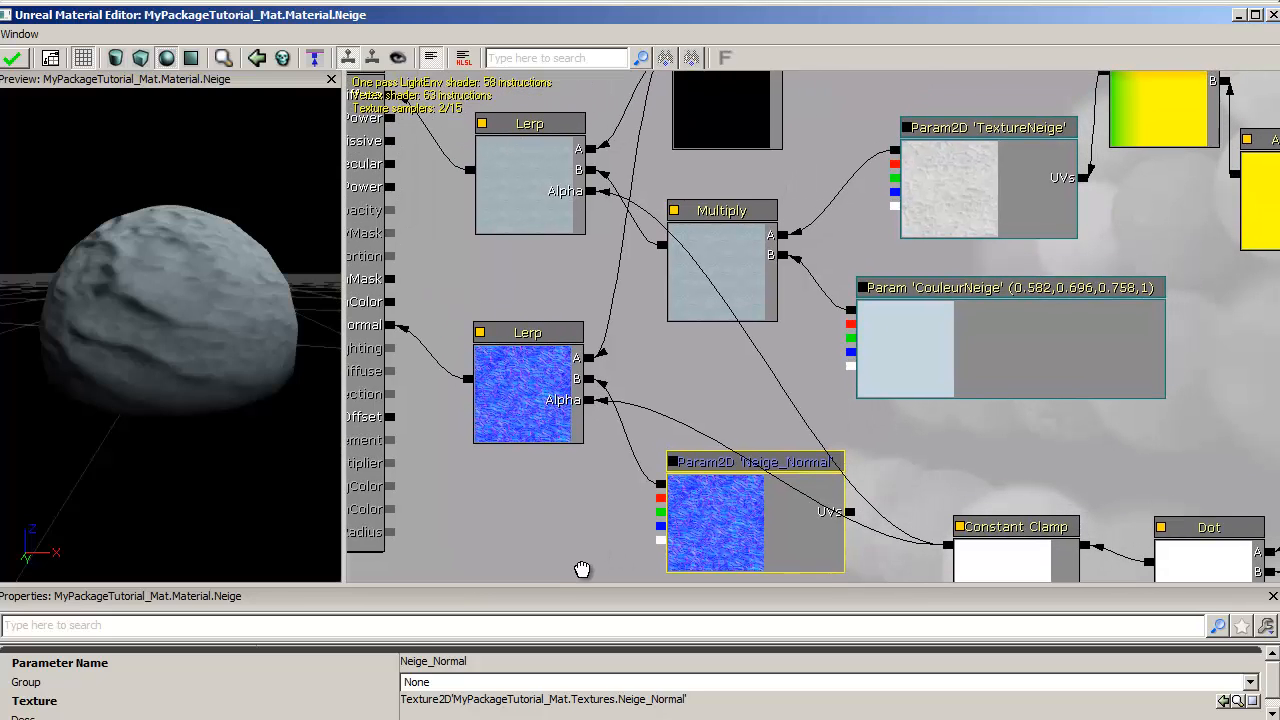
drag(1056, 439, 1023, 497)
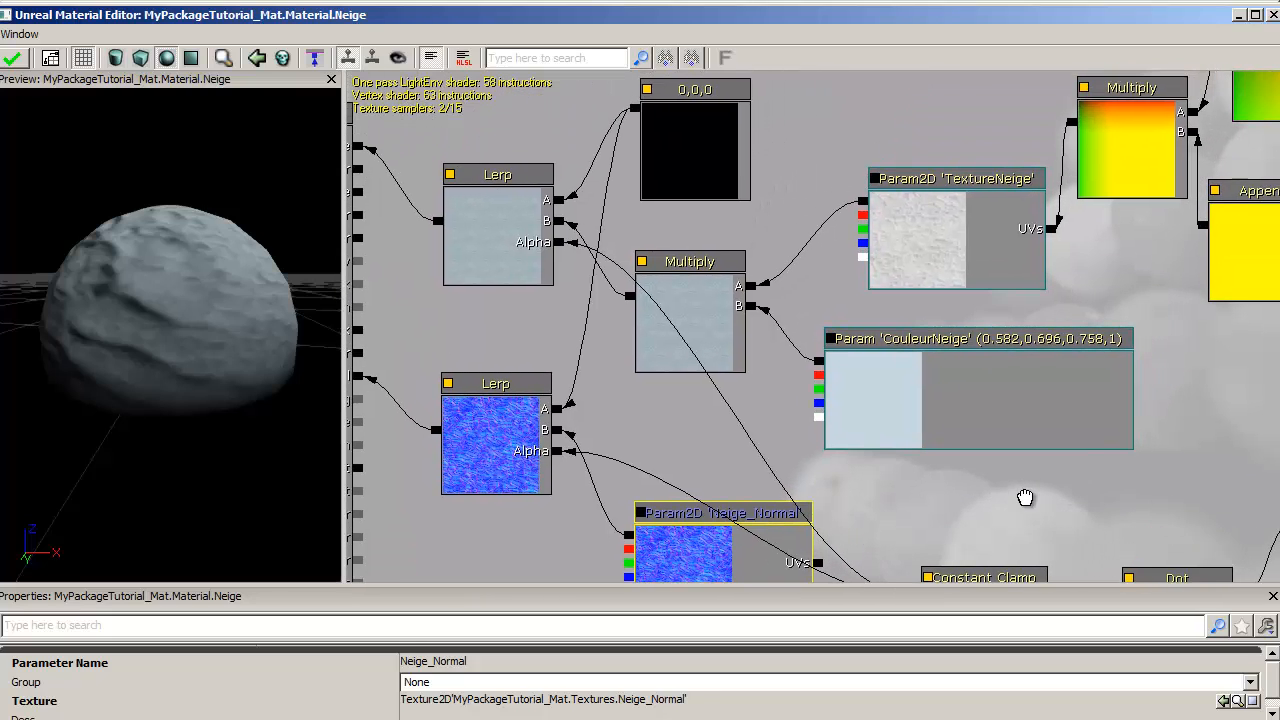
drag(1072, 130, 820, 568)
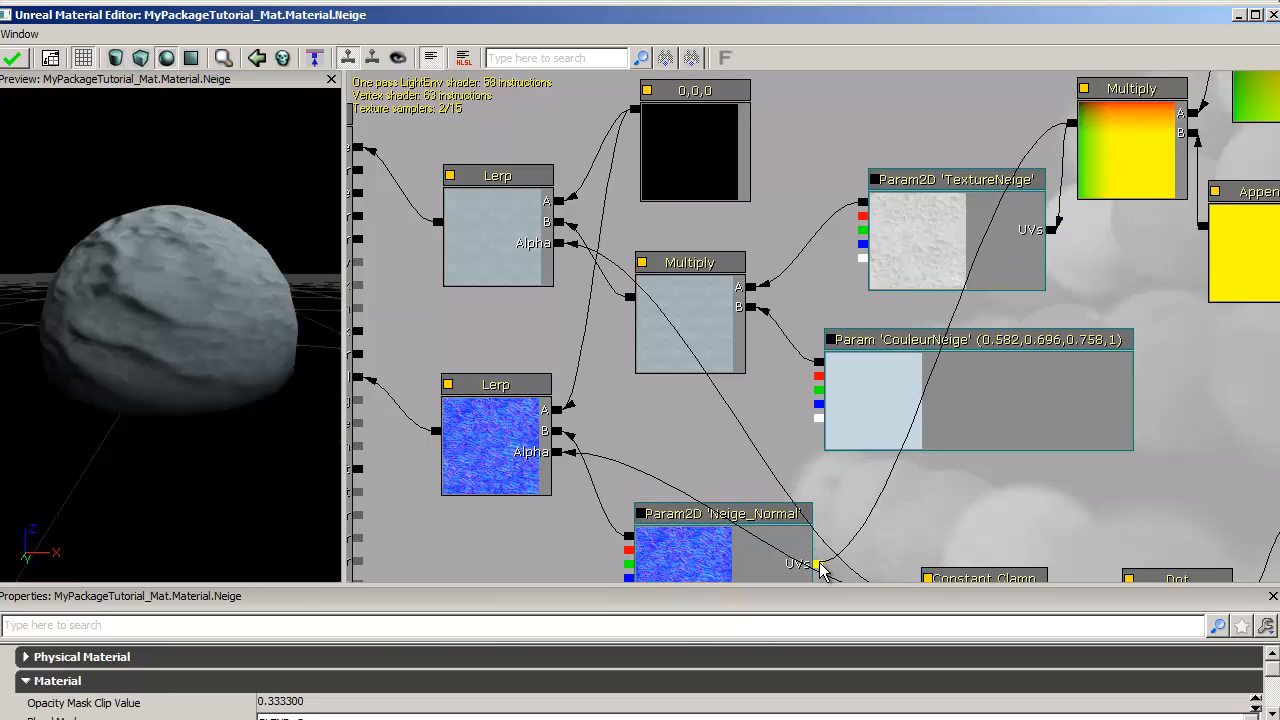
drag(531, 551, 566, 445)
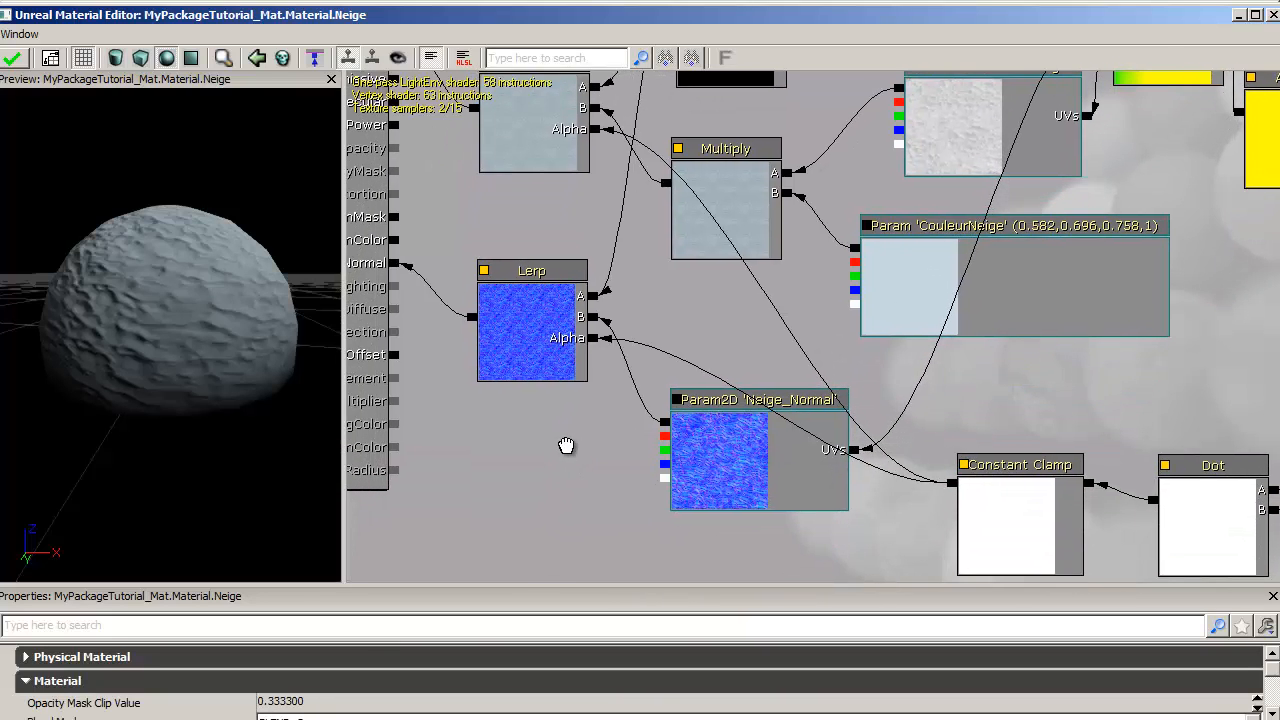
drag(165, 289, 130, 336)
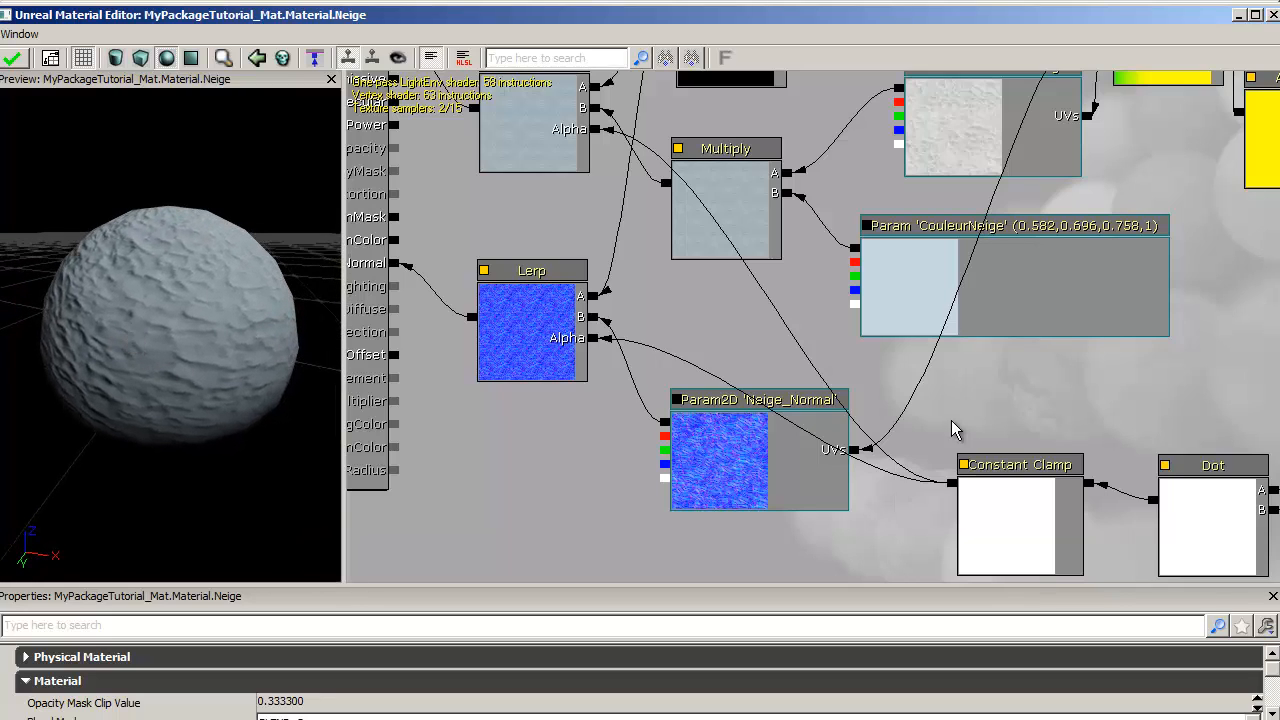
drag(521, 458, 523, 493)
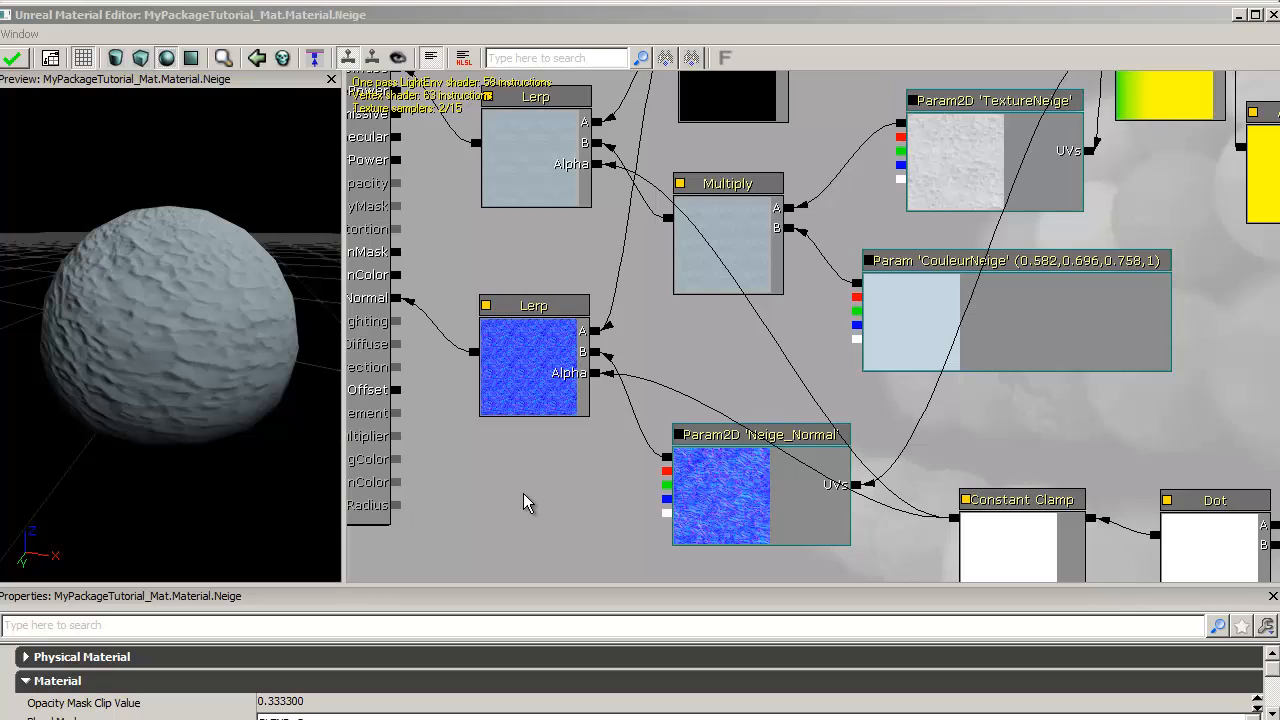
Step: Apply the material changes and create a constant material instance named Neige_INST from Neige in the Content Browser
click(20, 60)
key(alt+Tab)
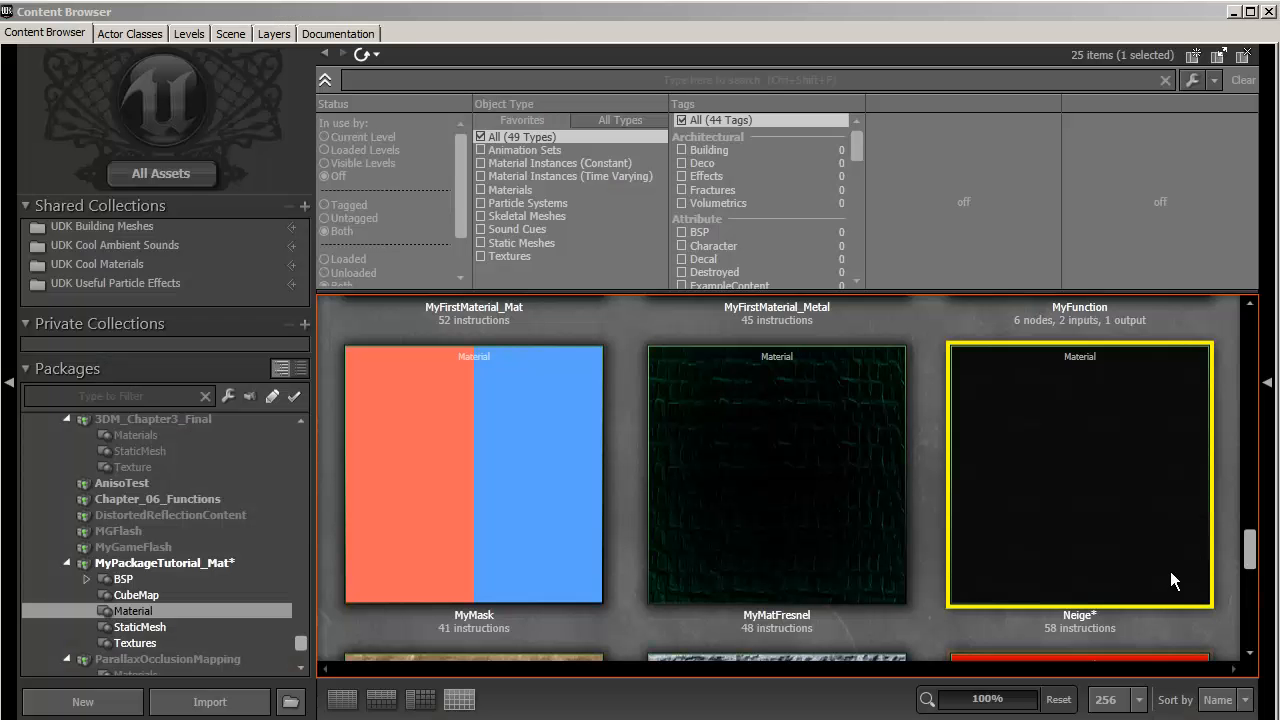
mouse_move(1133, 398)
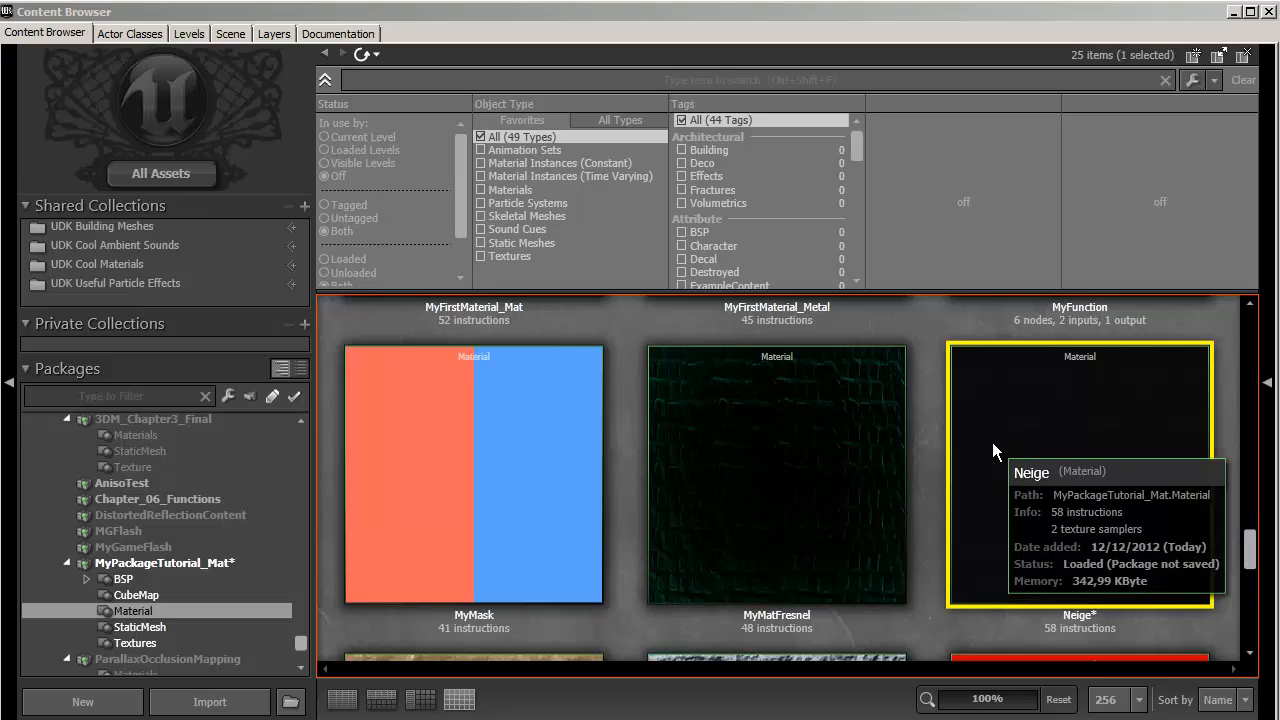
right_click(963, 497)
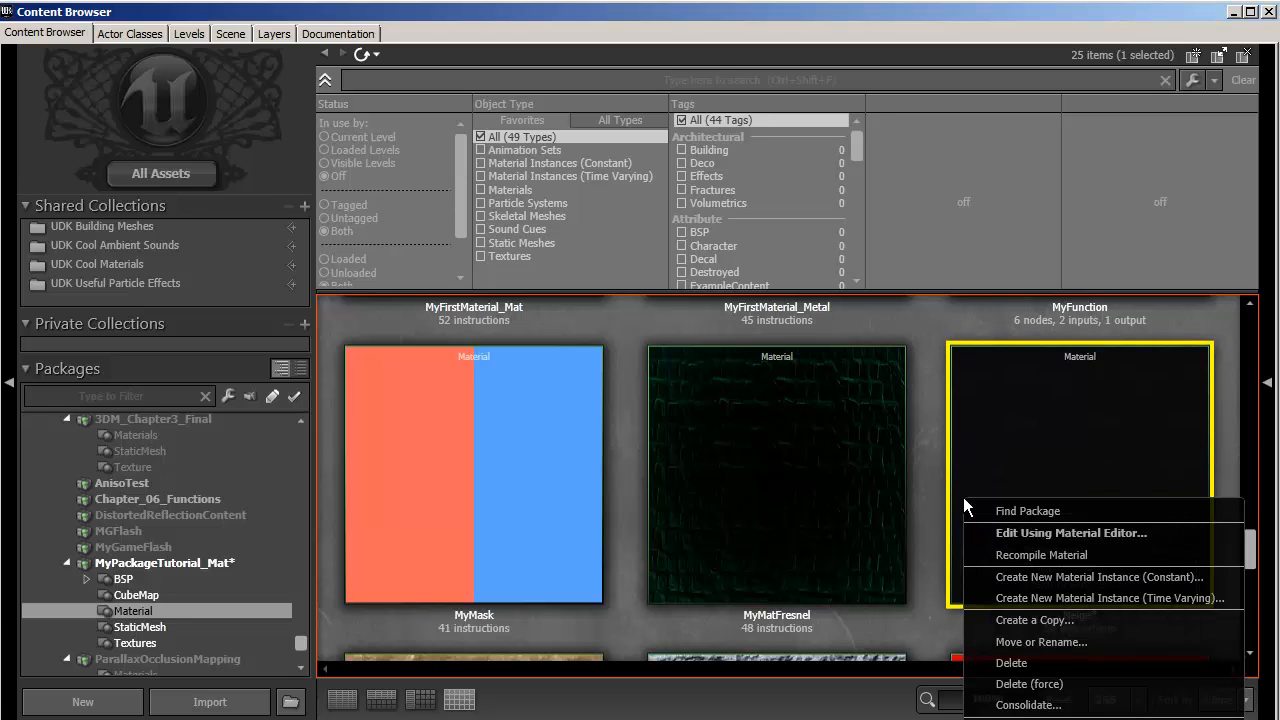
click(1029, 579)
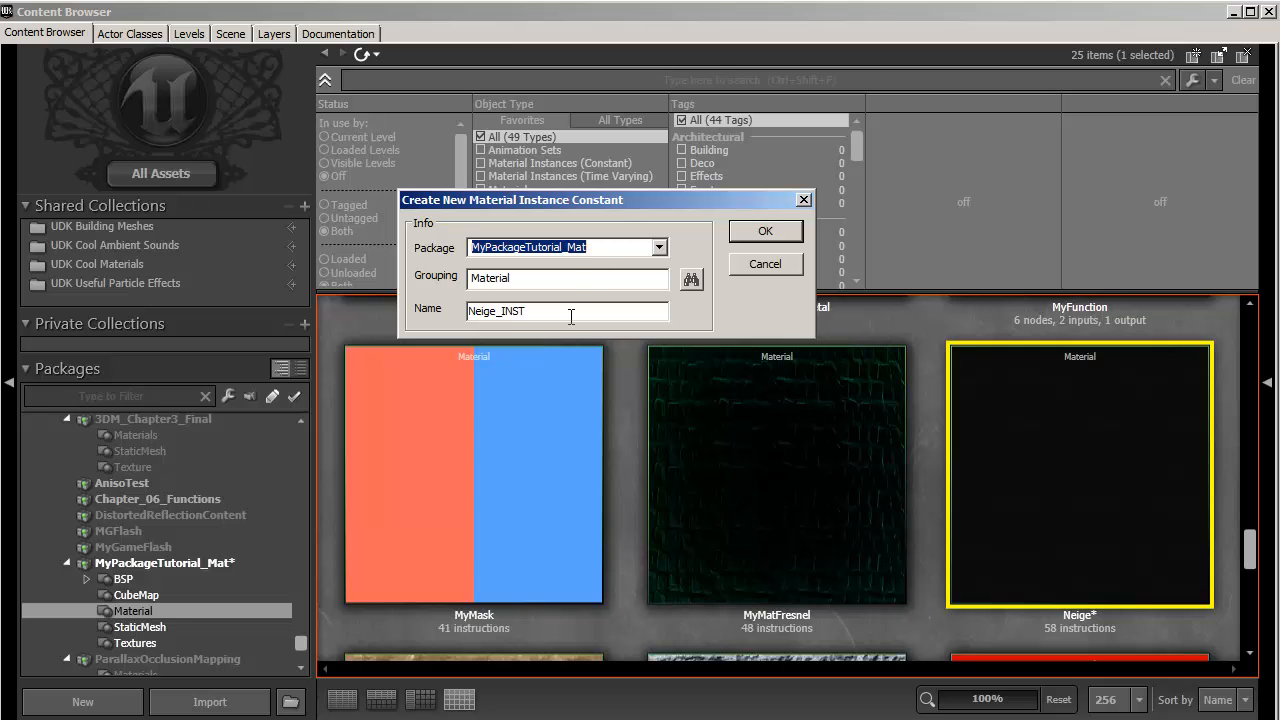
click(746, 233)
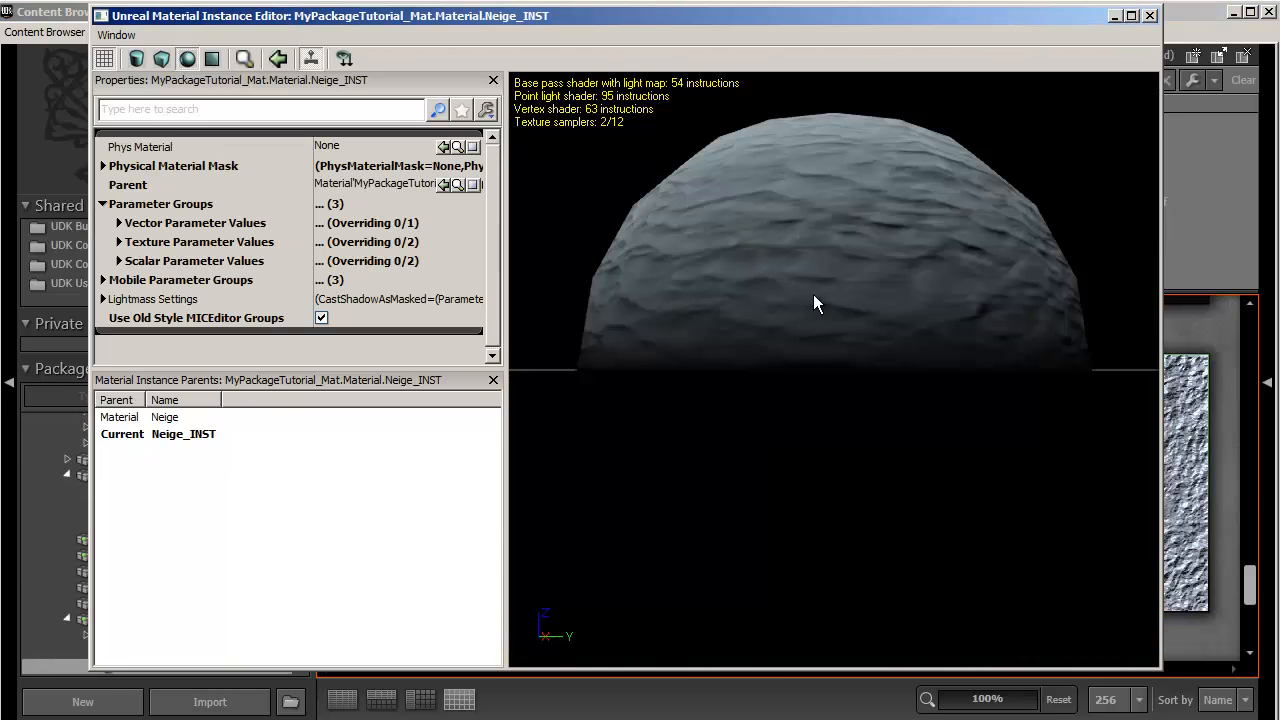
Step: Inspect the snow on the instance's preview sphere and locate its parent material in the Content Browser
drag(813, 294, 765, 400)
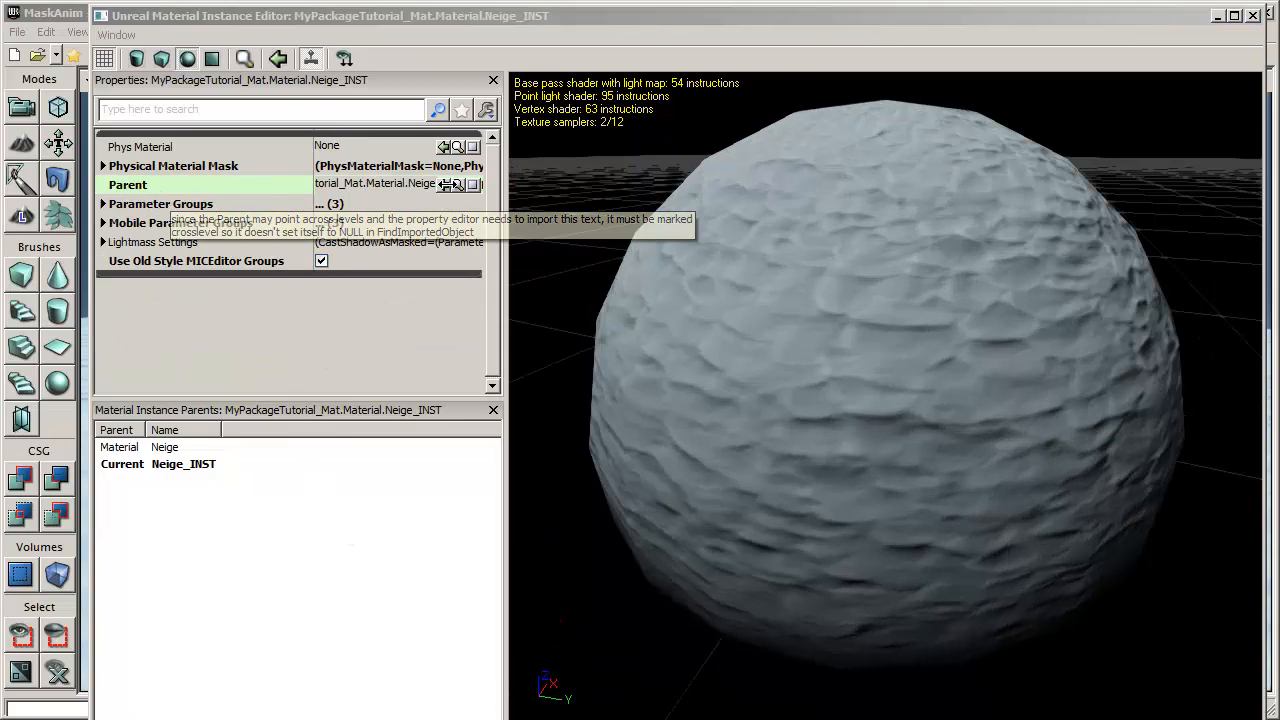
click(456, 185)
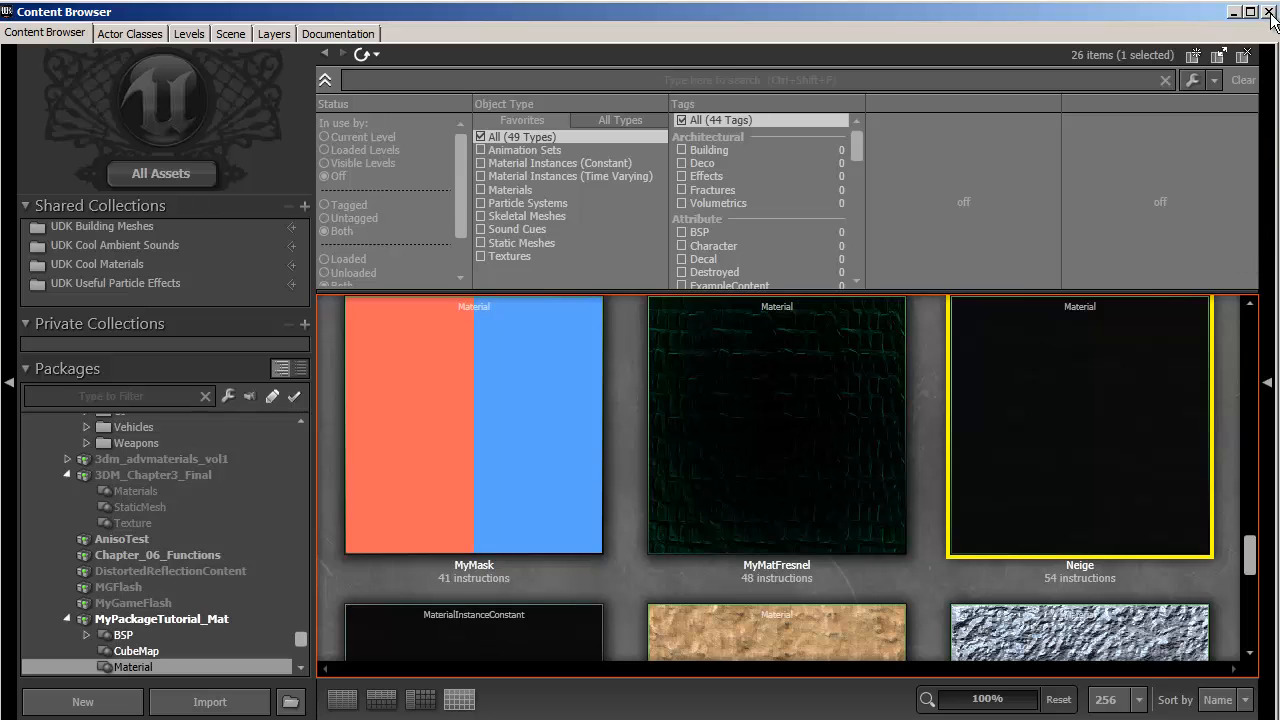
click(1265, 12)
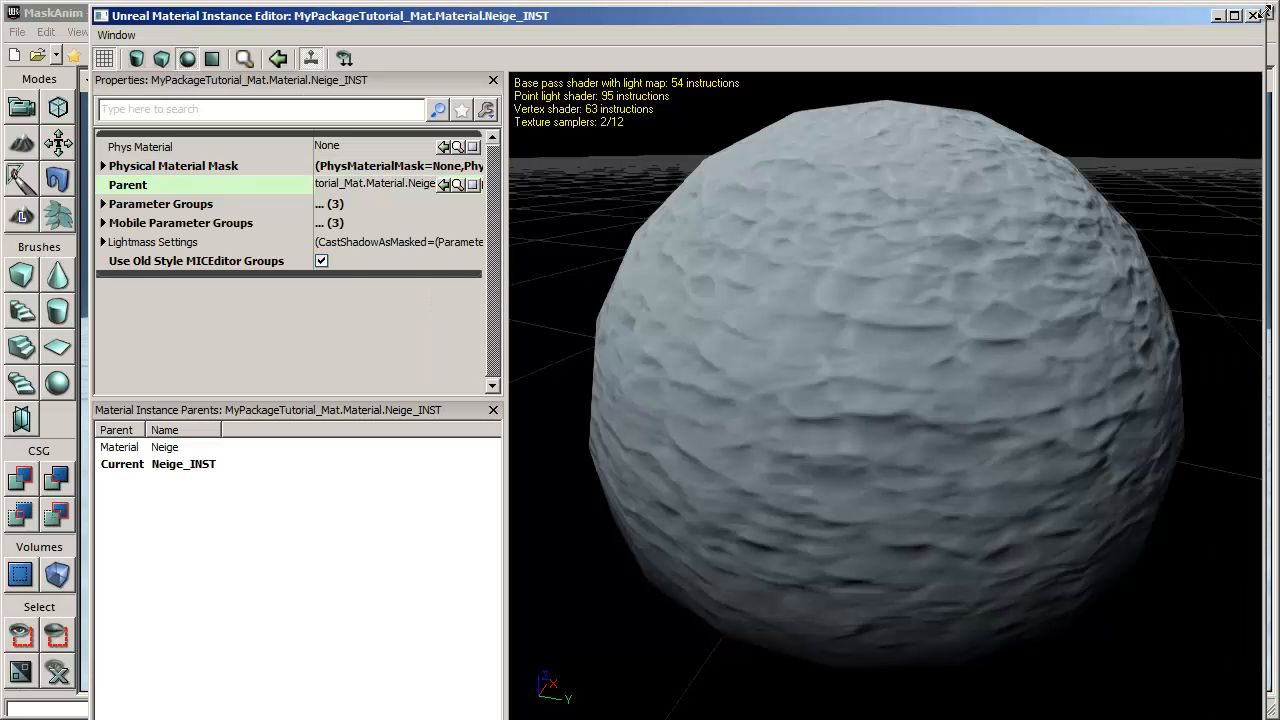
Step: Override the CouleurNeige vector parameter in Neige_INST with a greyer colour of saturation 0.08 and value 0.76
click(102, 204)
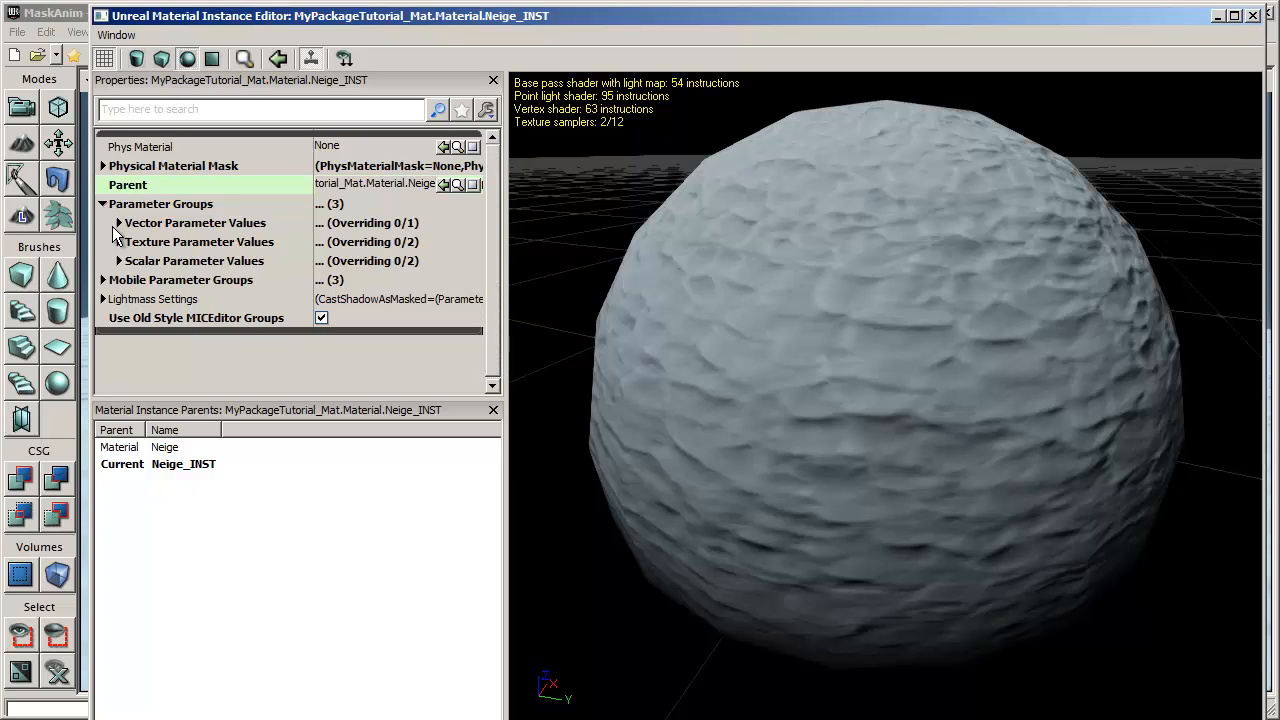
click(118, 224)
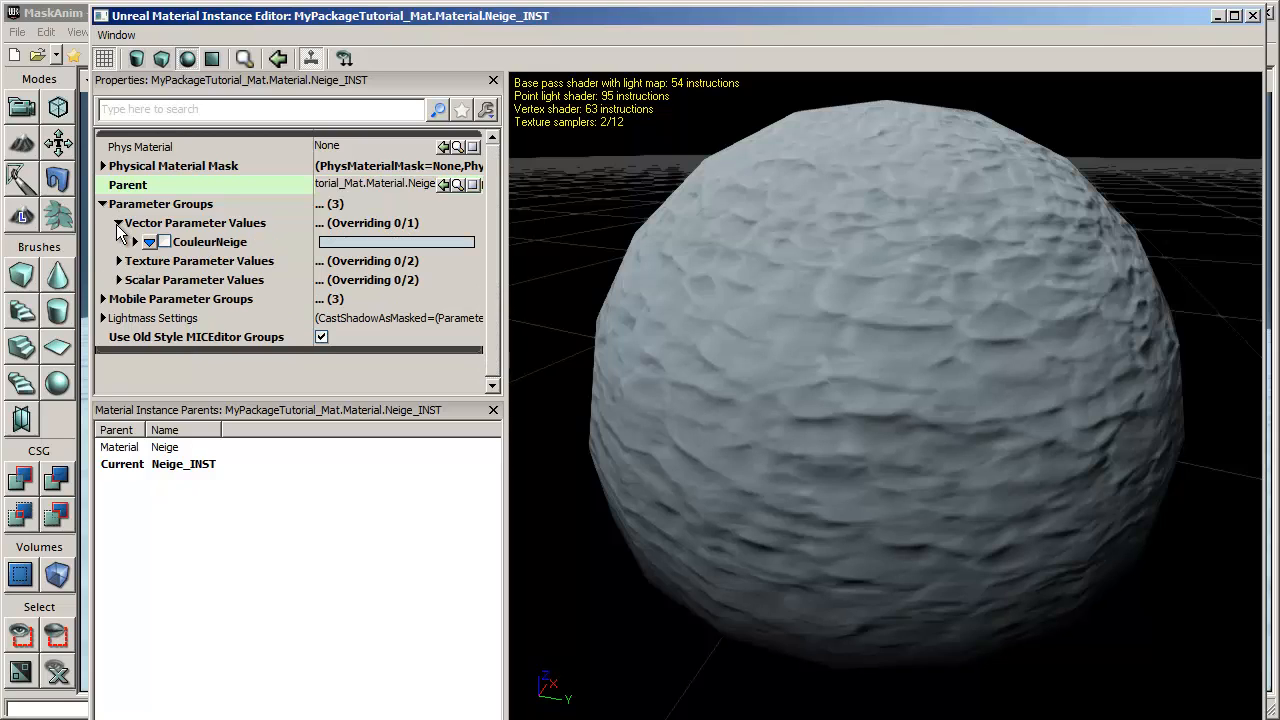
click(165, 242)
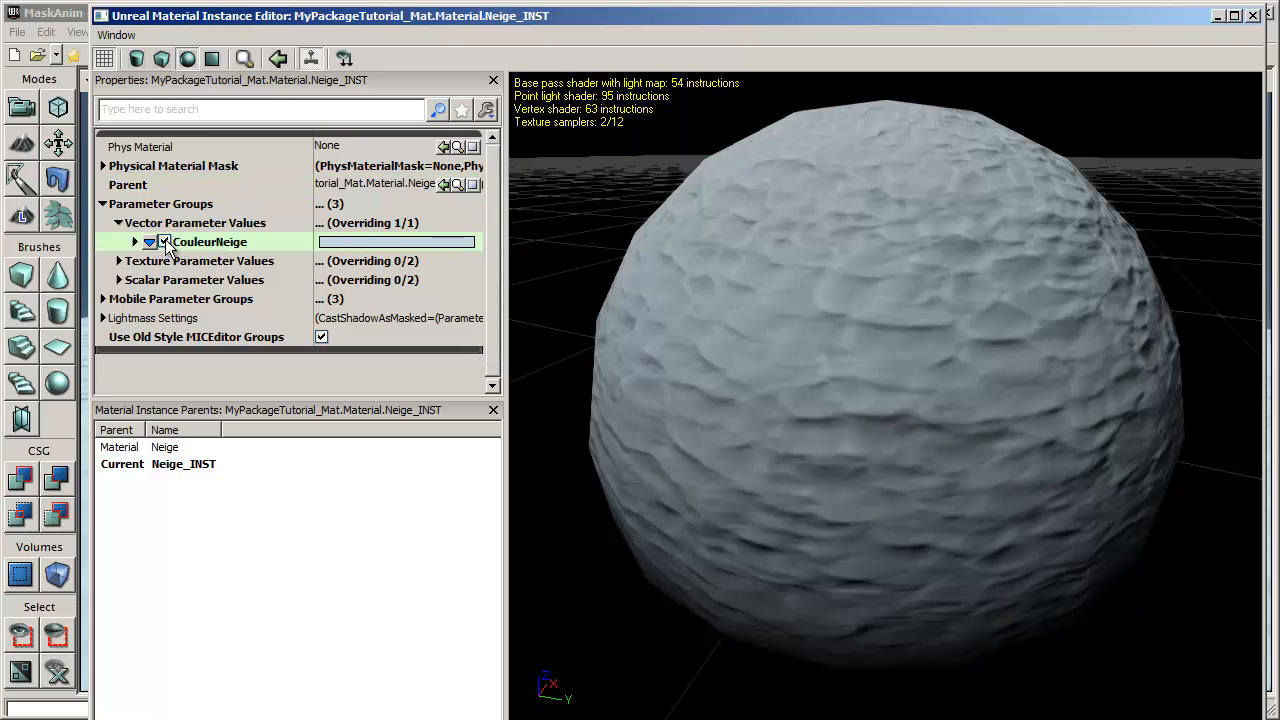
click(408, 242)
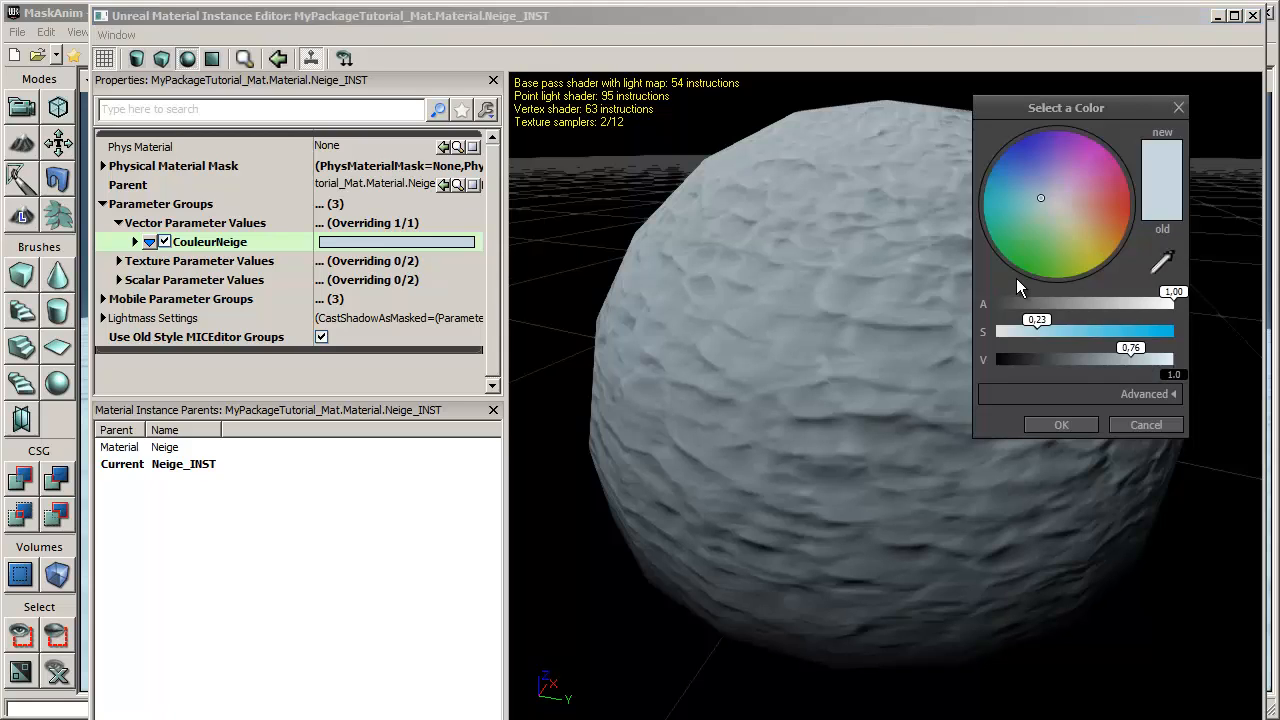
click(1051, 206)
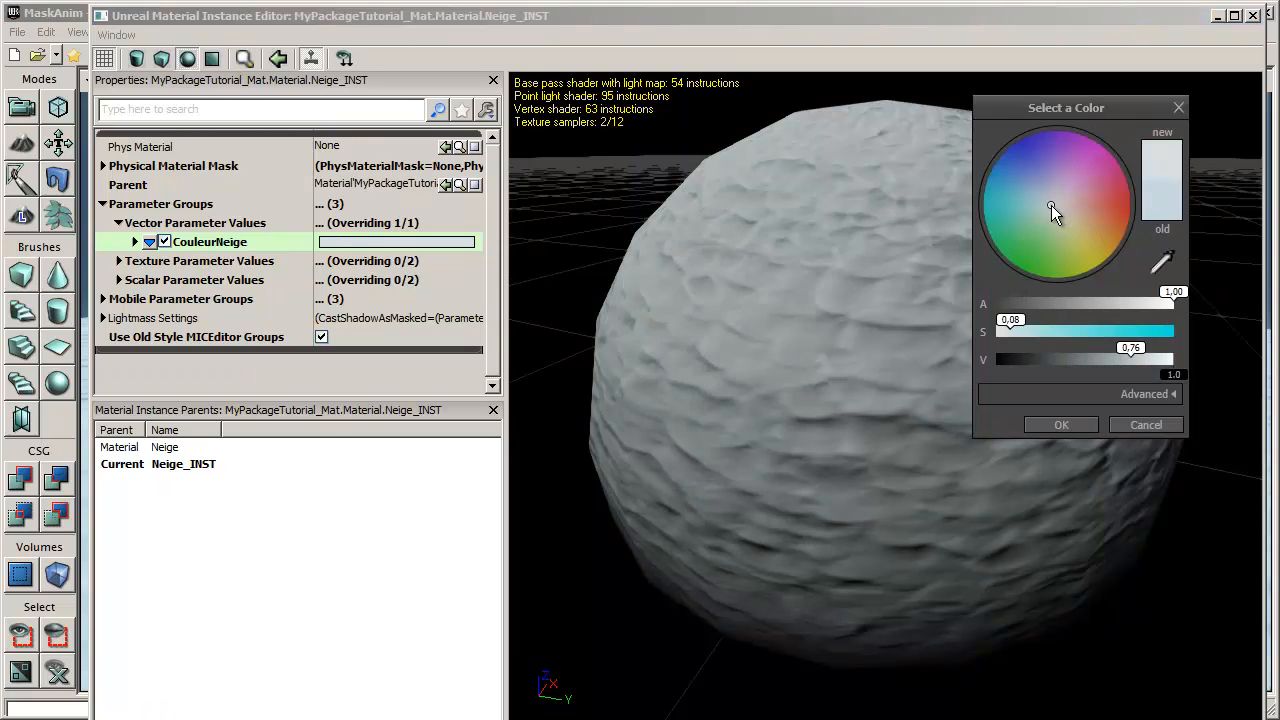
click(1063, 425)
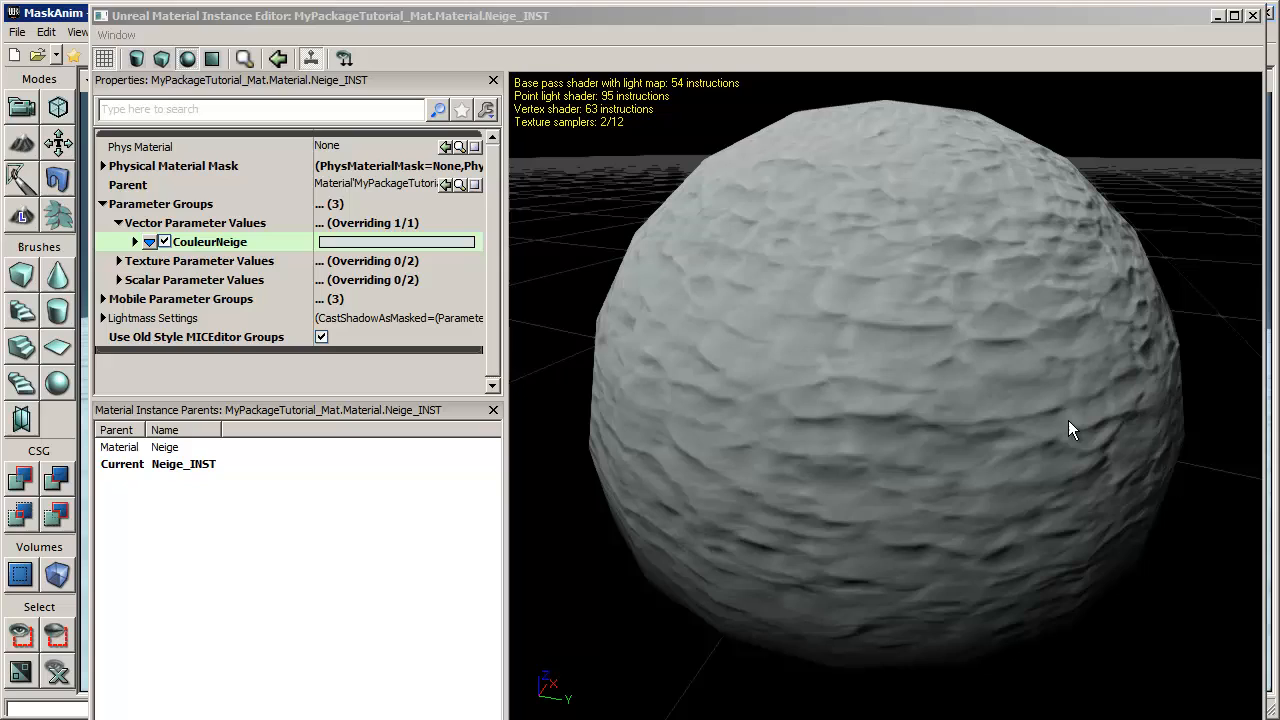
Step: Expand the texture parameters and locate the Neige_Normal texture in the Content Browser
click(119, 263)
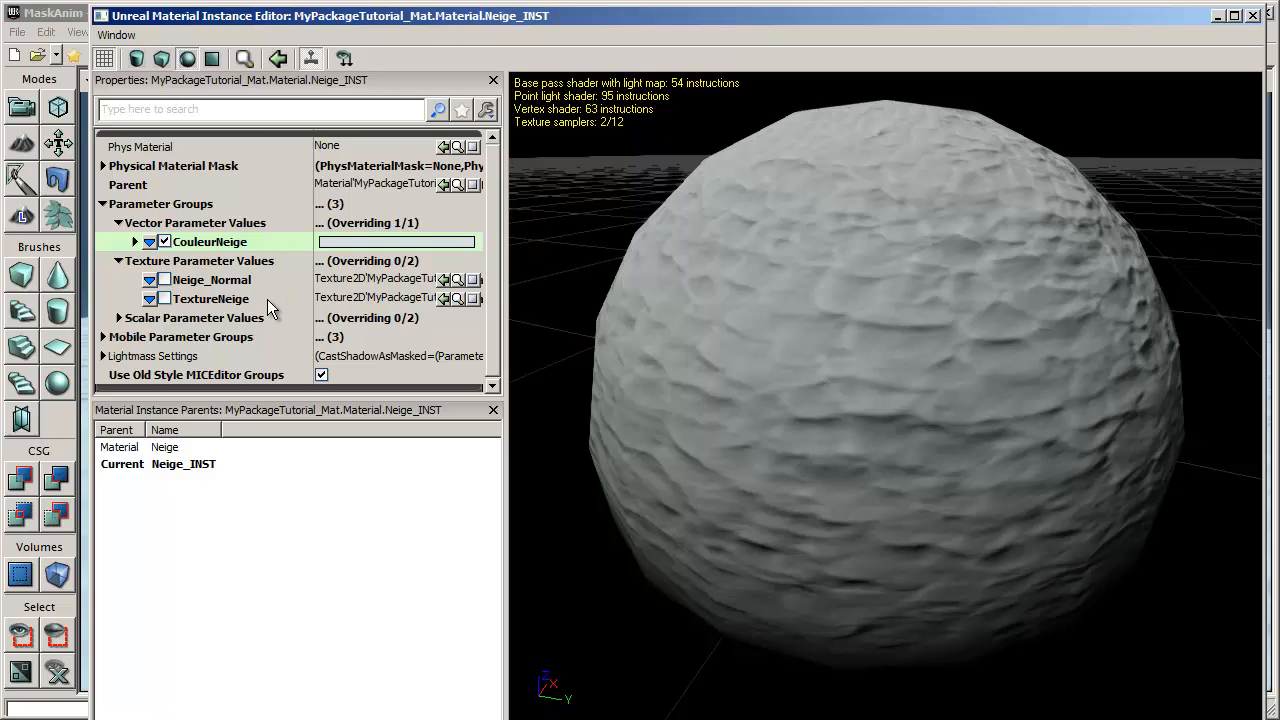
click(455, 280)
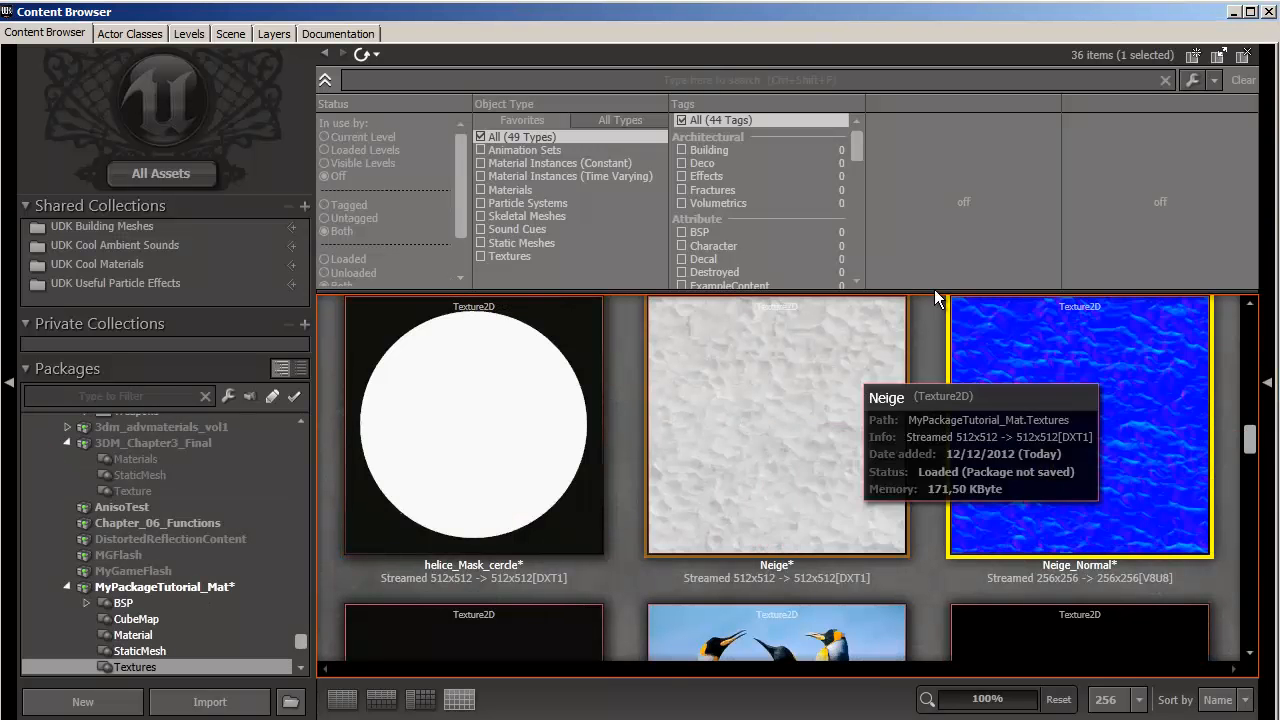
click(1268, 11)
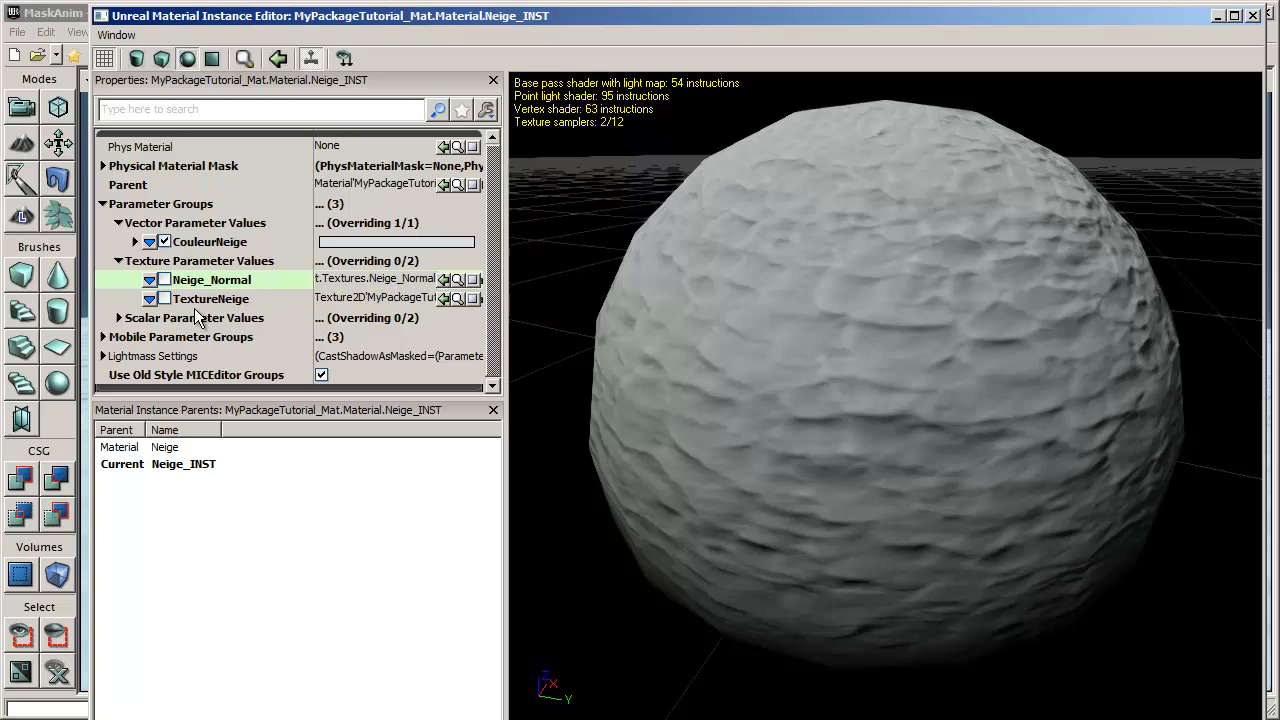
Step: Toggle the Neige_Normal texture override on and off, and enable the override for TextureNeige
click(165, 280)
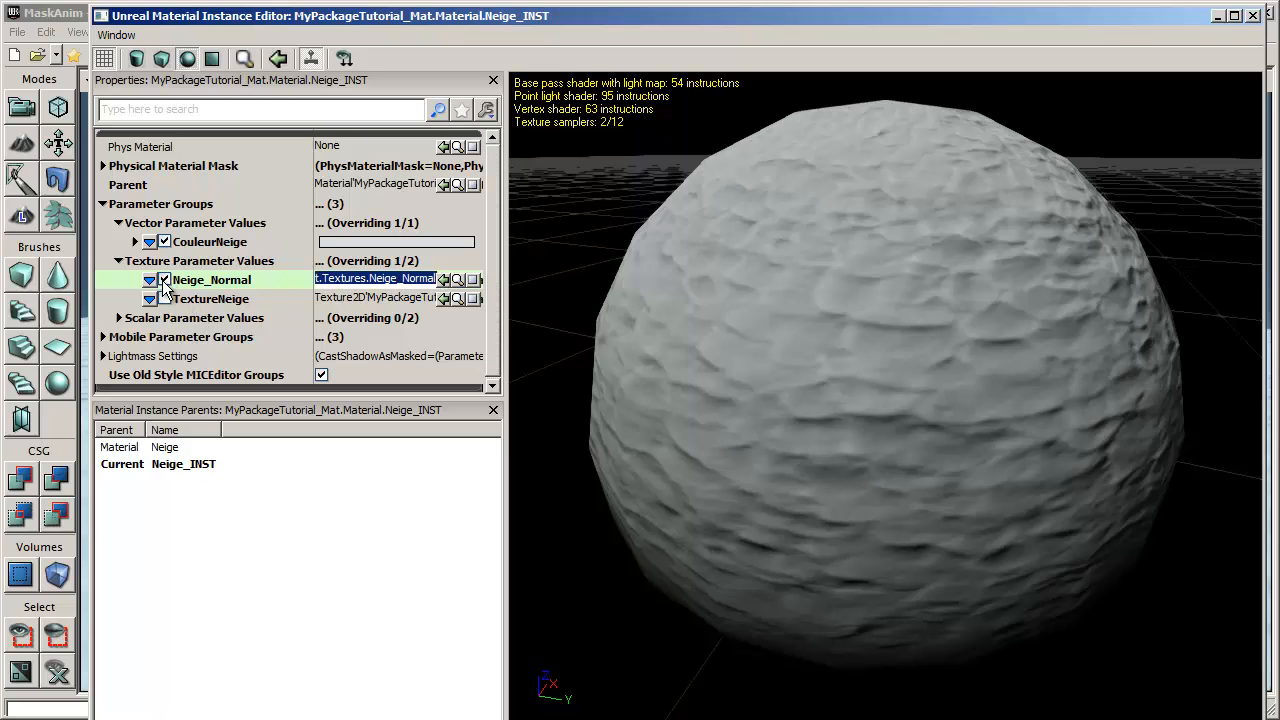
click(165, 280)
click(165, 299)
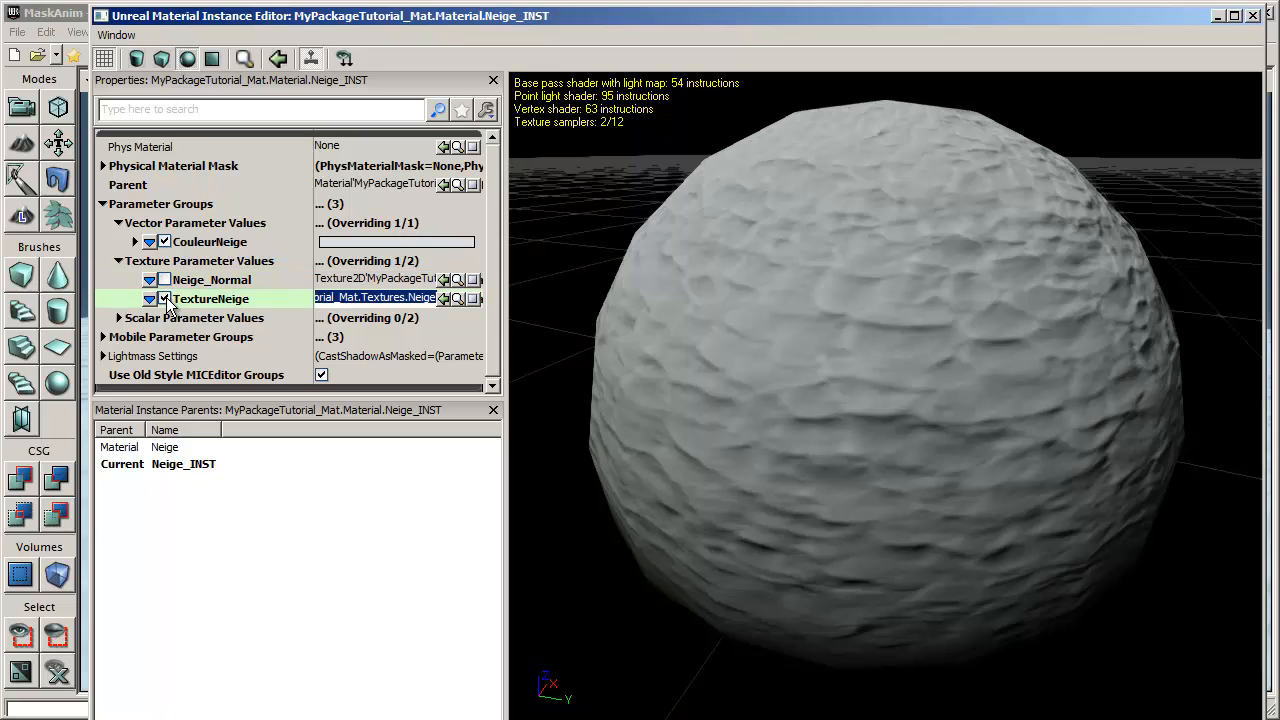
Step: Enable the Neige_Normal texture override and set the Texture_U and Texture_V scalar parameters of Neige_INST to 5
click(165, 280)
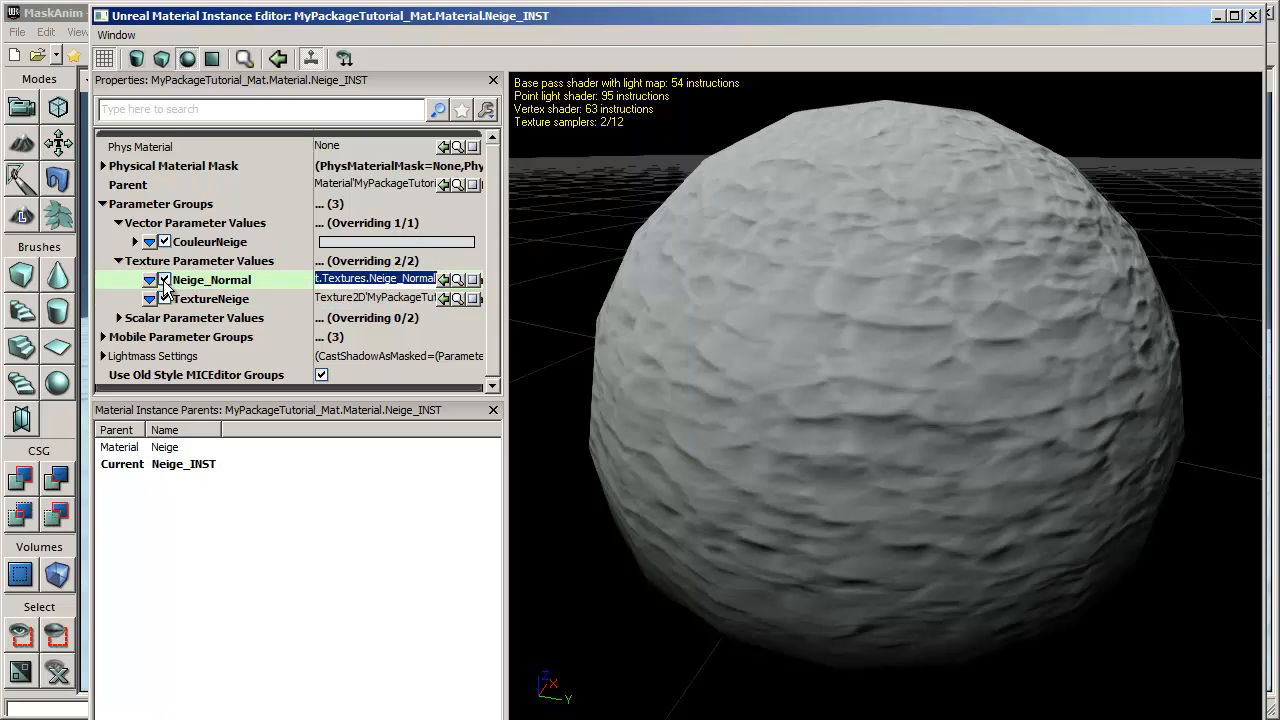
click(118, 318)
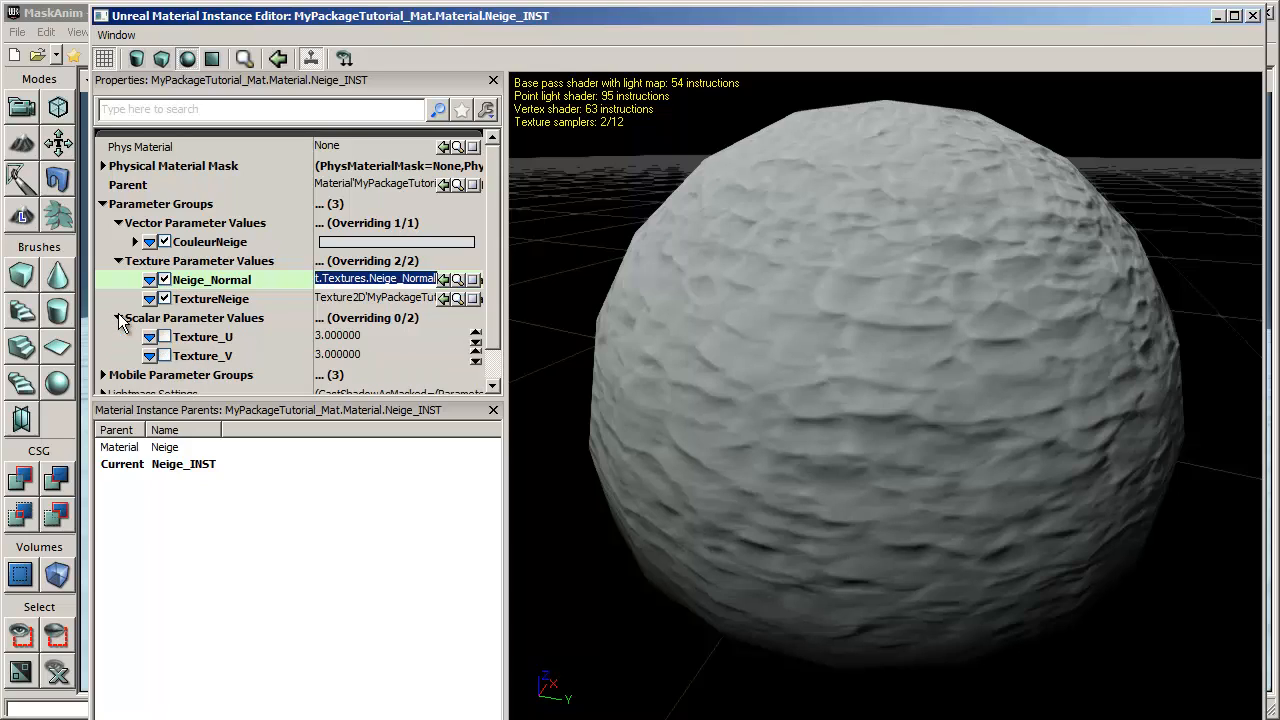
click(165, 337)
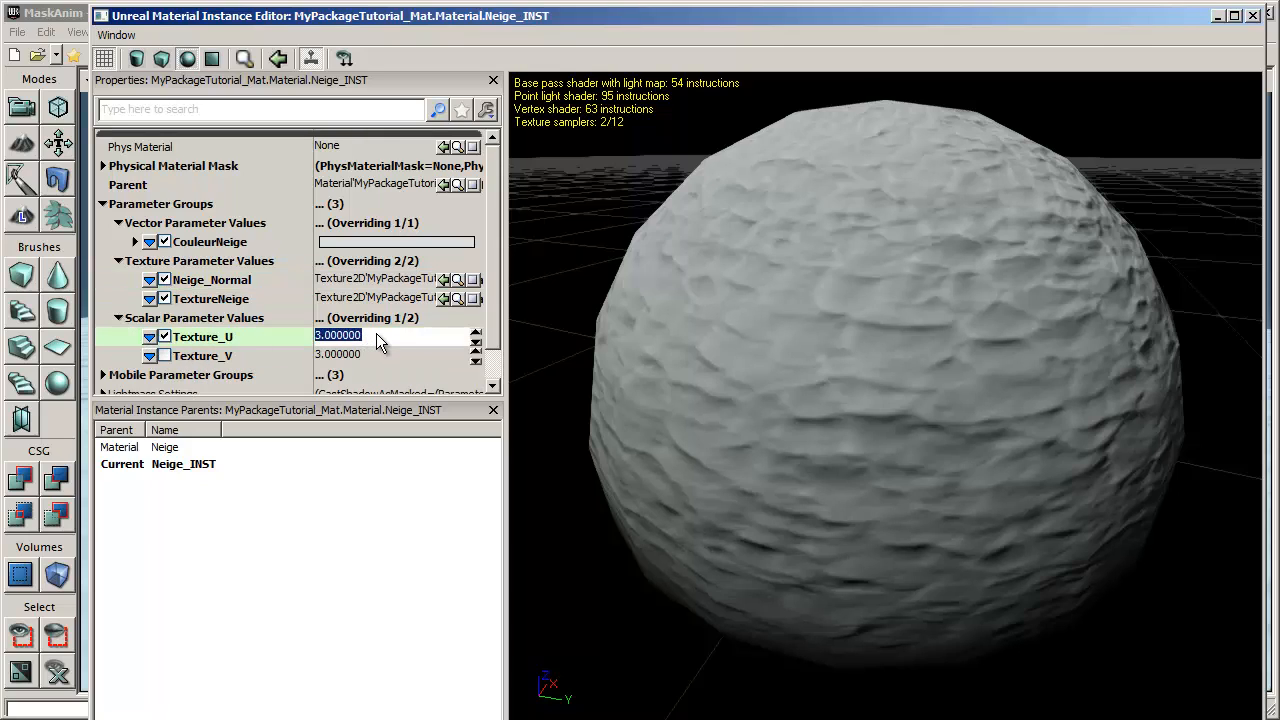
text(5)
key(Return)
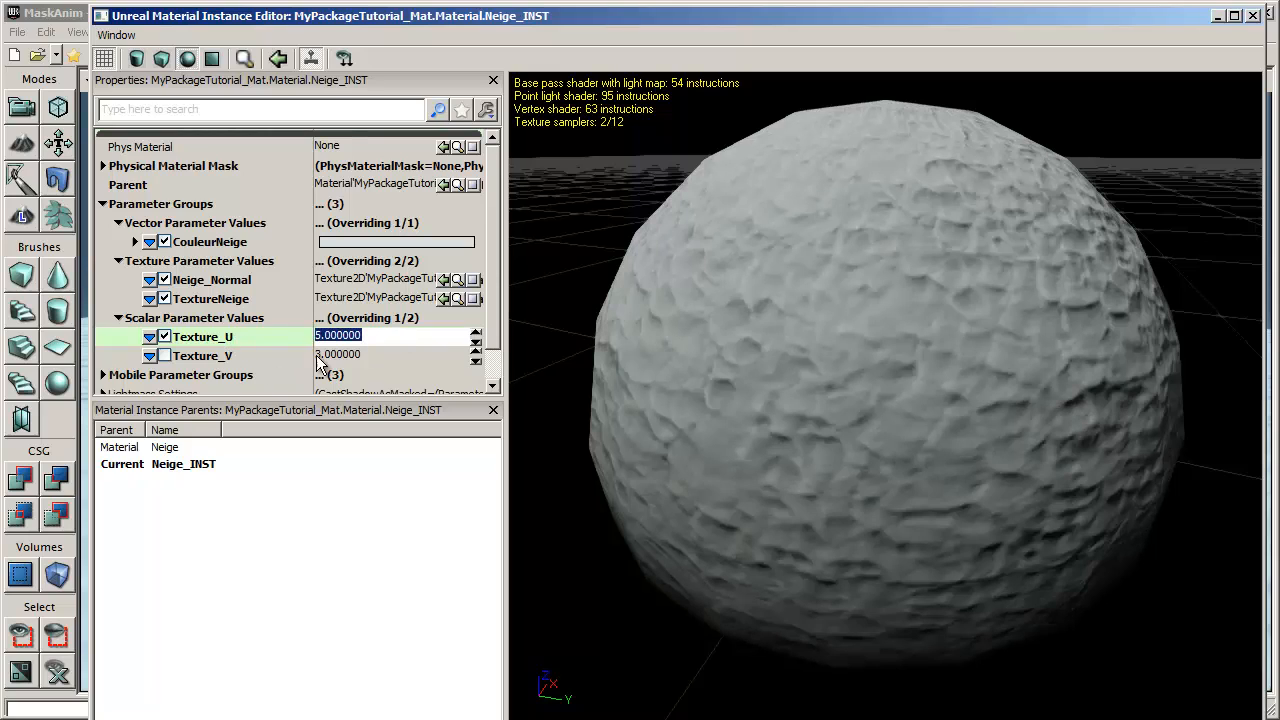
click(388, 357)
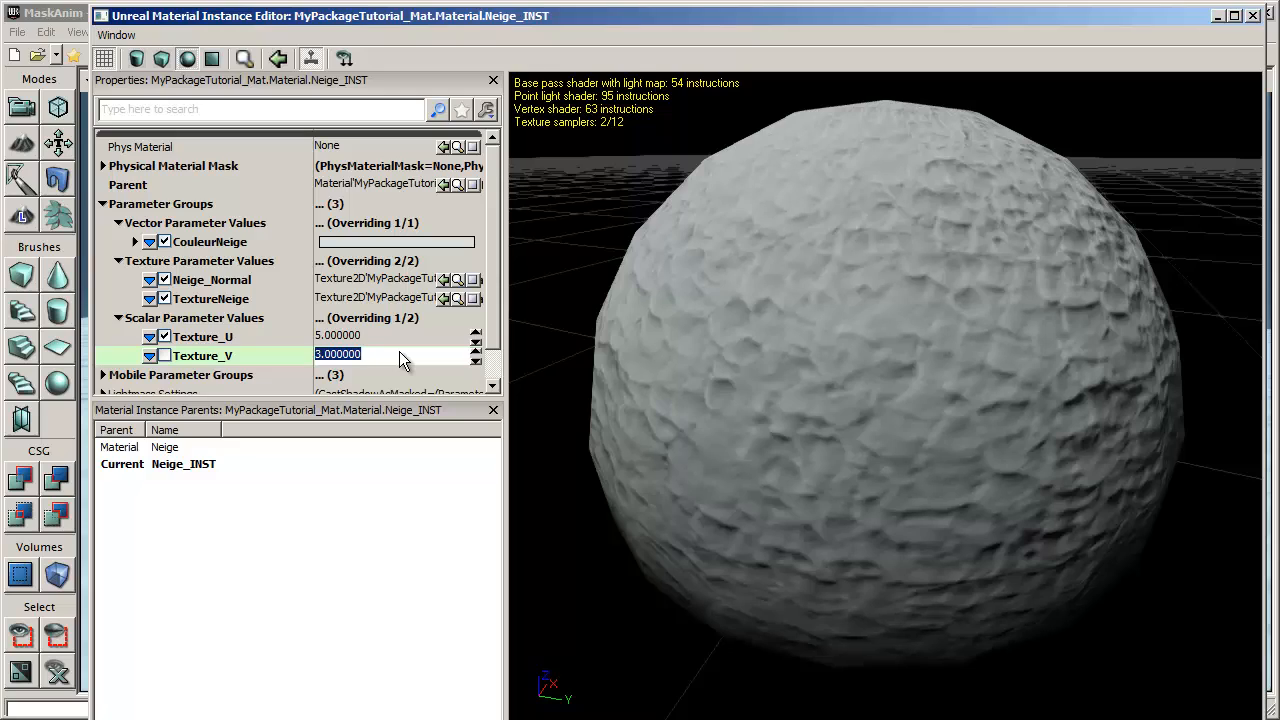
text(5)
key(Return)
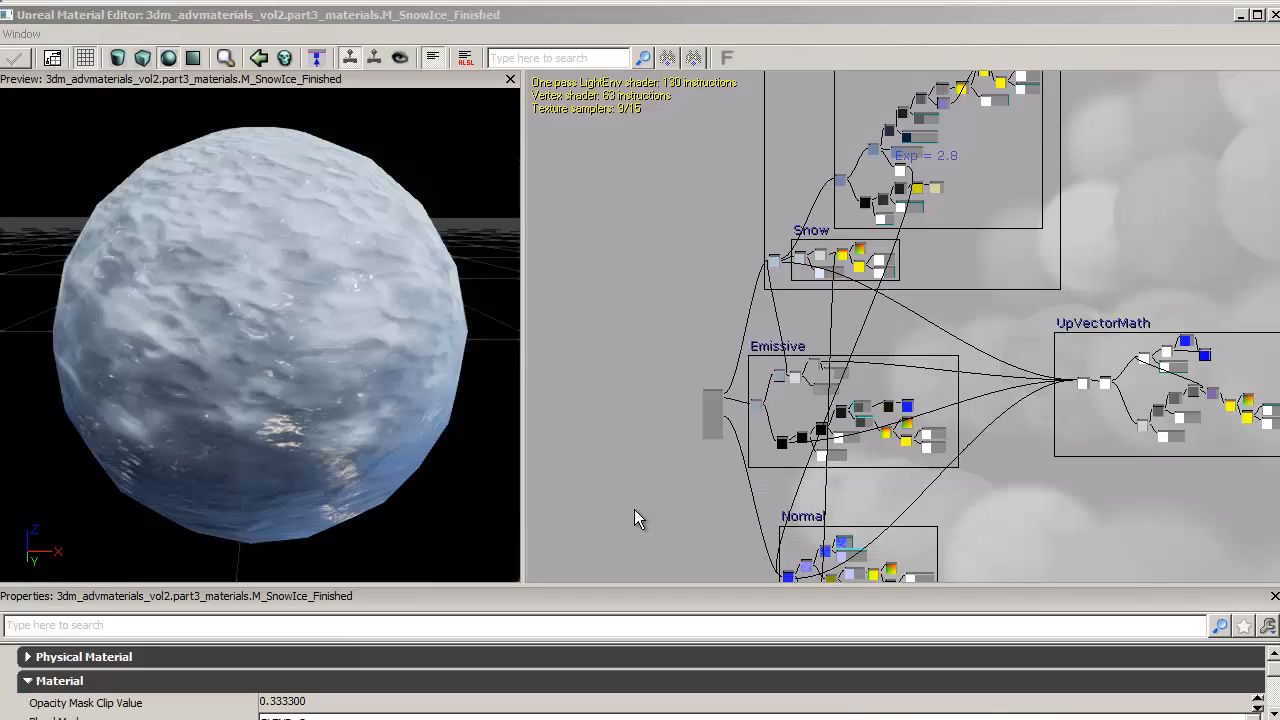
Step: Examine the M_SnowIce_Finished material's preview sphere and its Diffuse, Snow, Emissive and Normal node groups
mouse_move(325, 331)
mouse_down()
mouse_move(297, 434)
mouse_move(346, 471)
mouse_move(414, 469)
mouse_move(522, 230)
mouse_move(519, 292)
mouse_move(425, 350)
mouse_move(337, 344)
mouse_up()
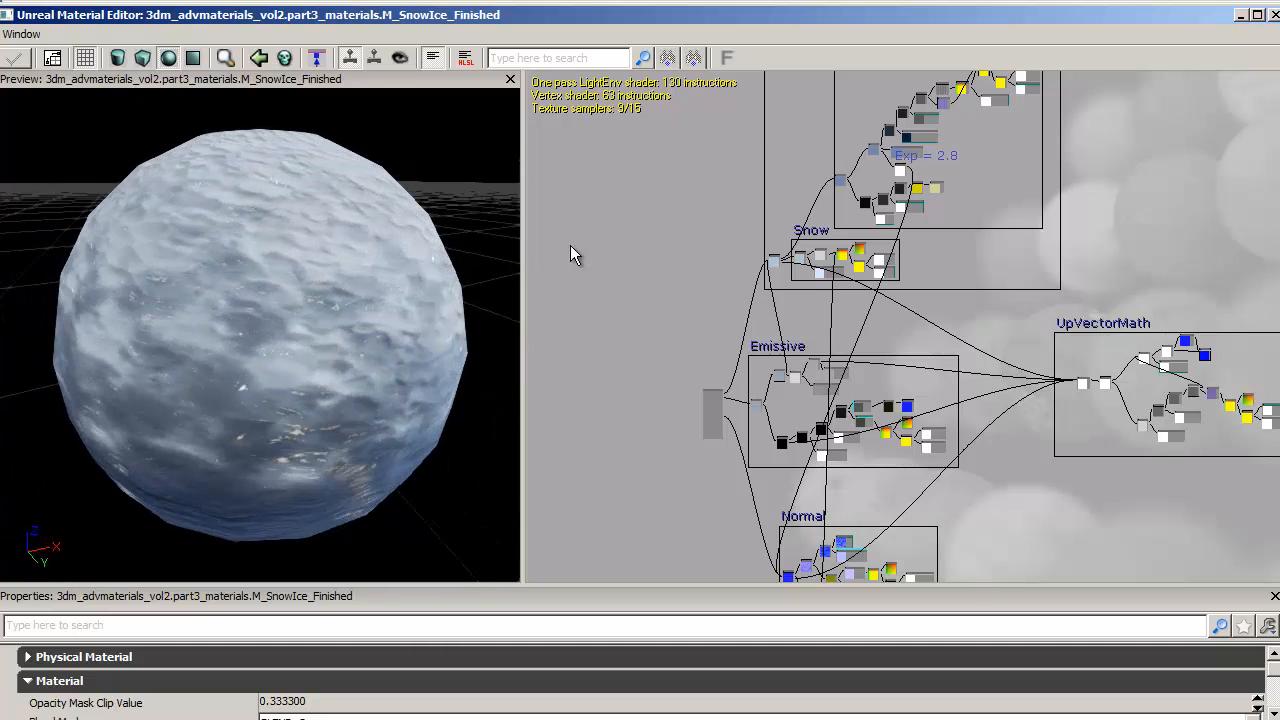
drag(641, 250, 584, 321)
scroll(614, 343, up, 5)
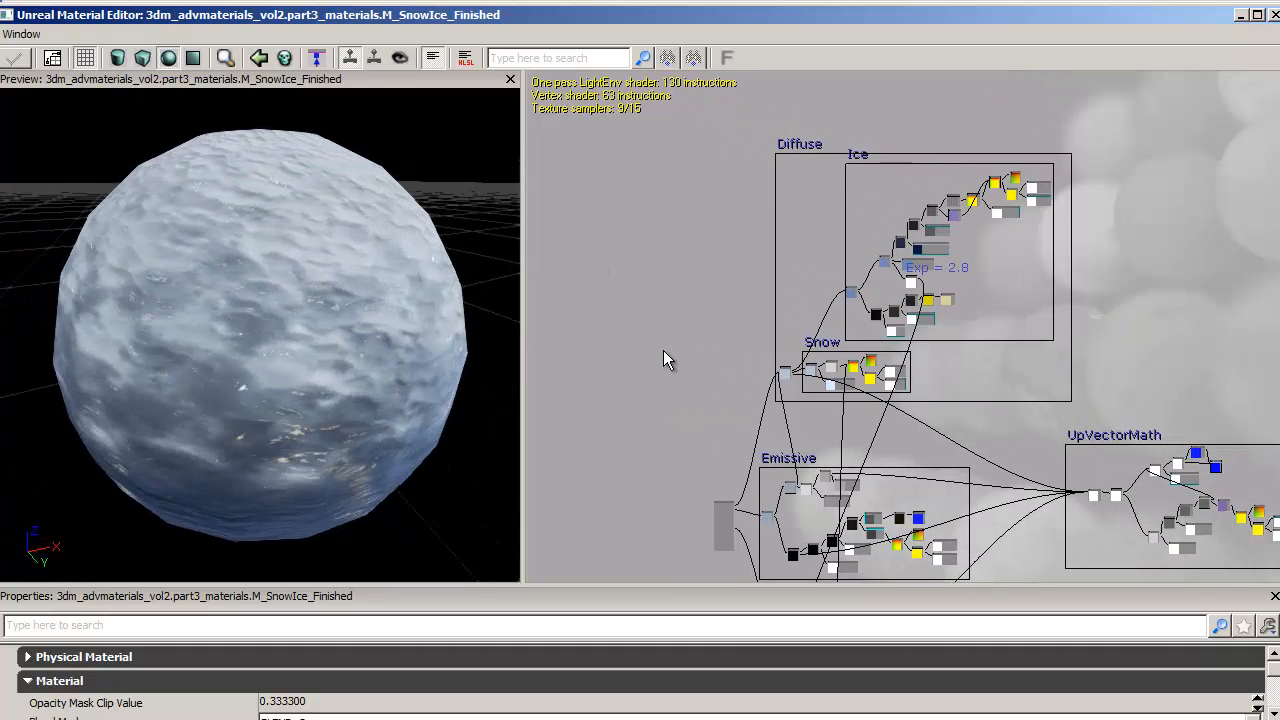
scroll(664, 351, up, 3)
drag(897, 337, 491, 392)
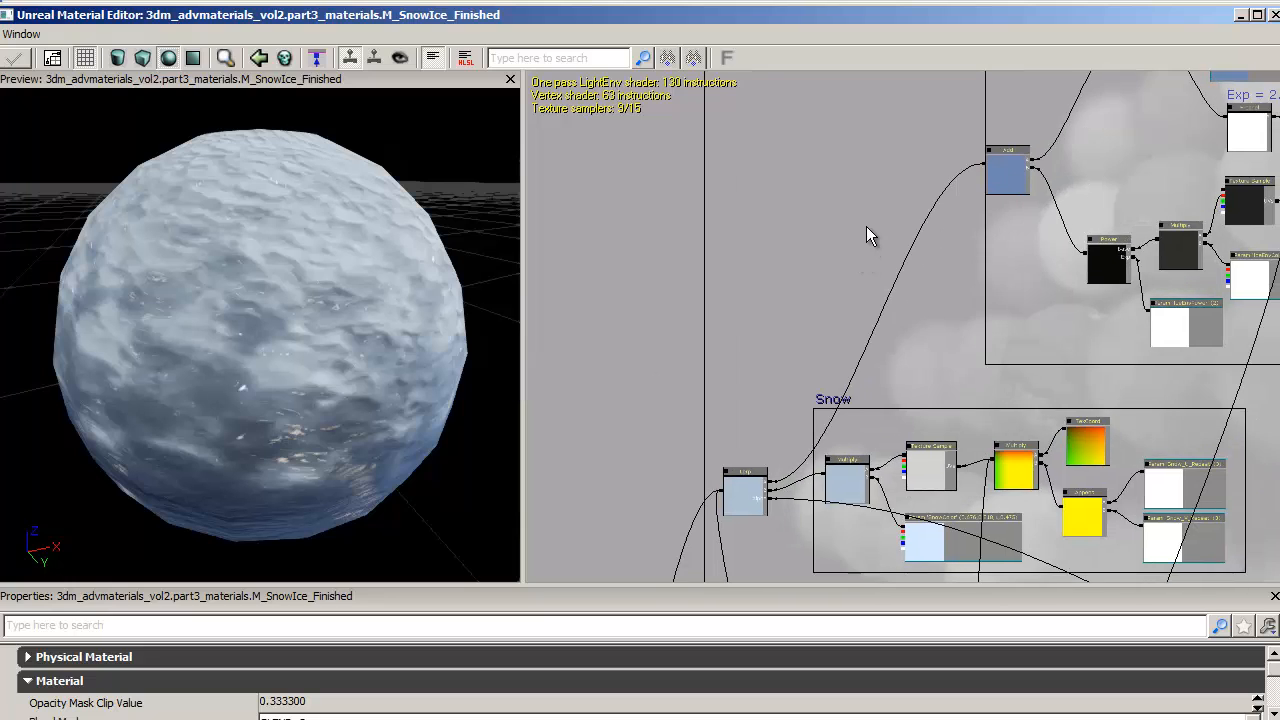
drag(840, 257, 600, 528)
scroll(636, 385, down, 3)
drag(973, 466, 1240, 170)
drag(645, 384, 702, 62)
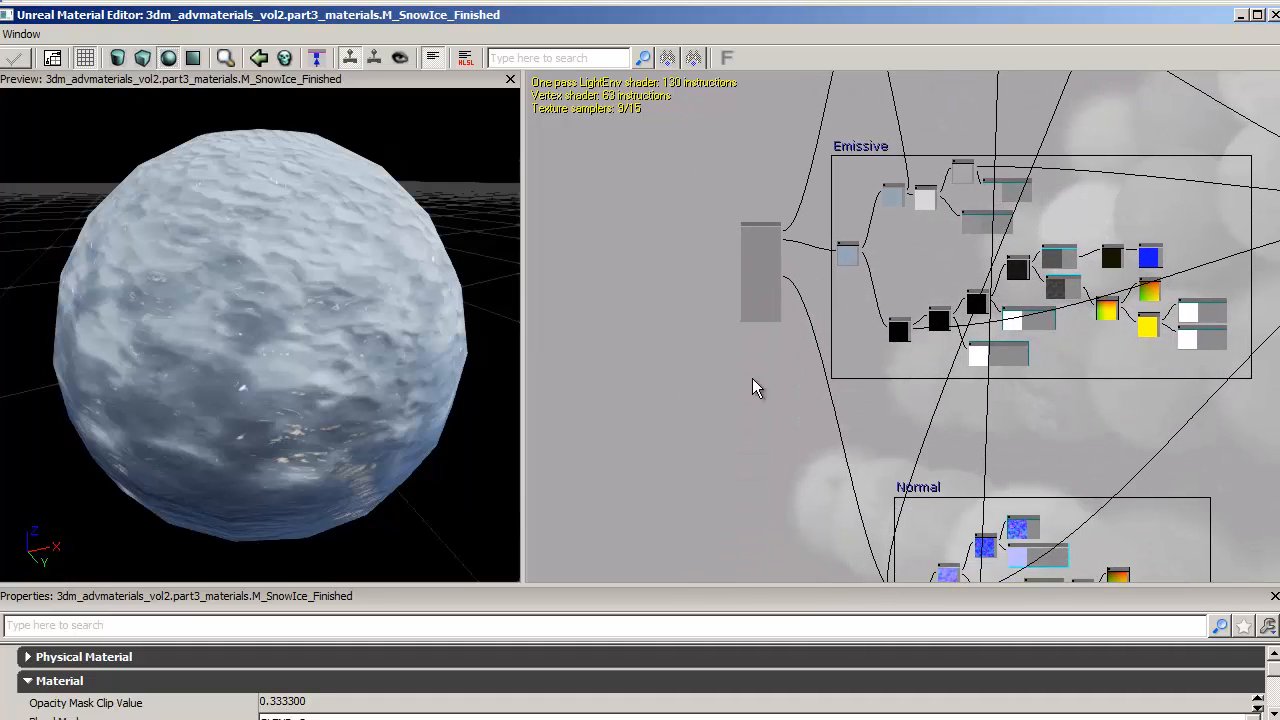
drag(761, 491, 523, 396)
drag(1169, 460, 858, 561)
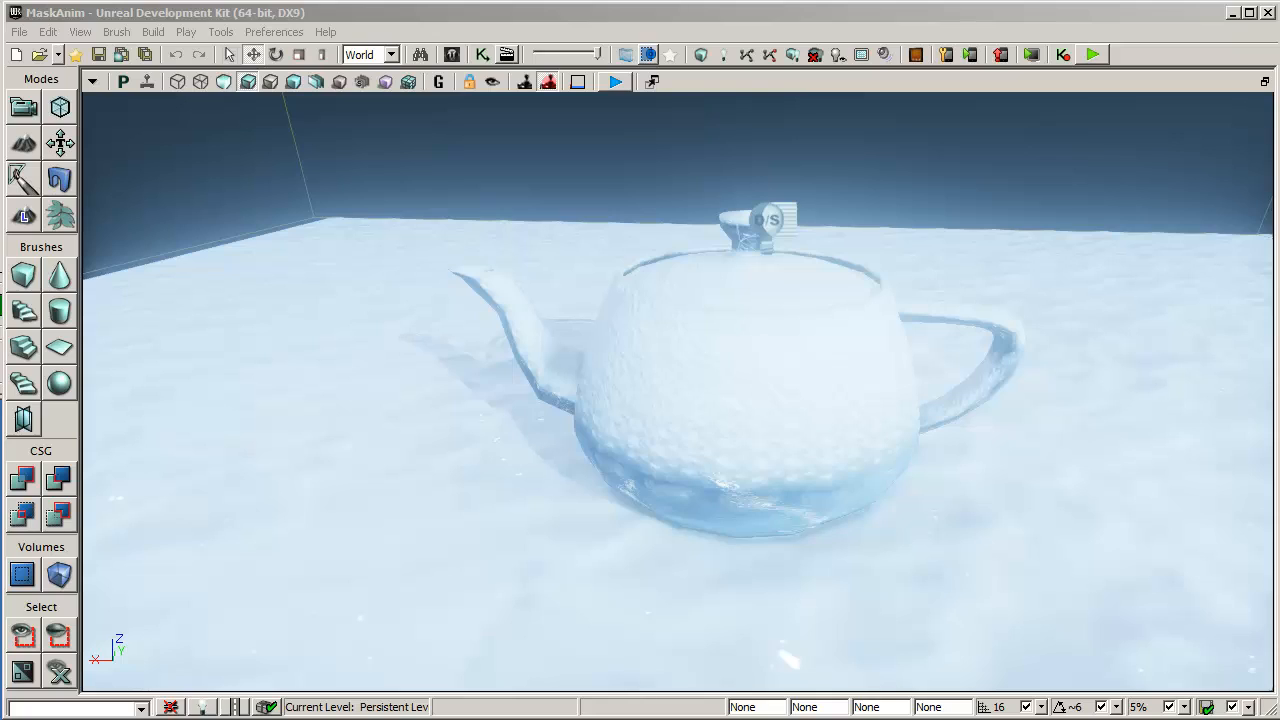